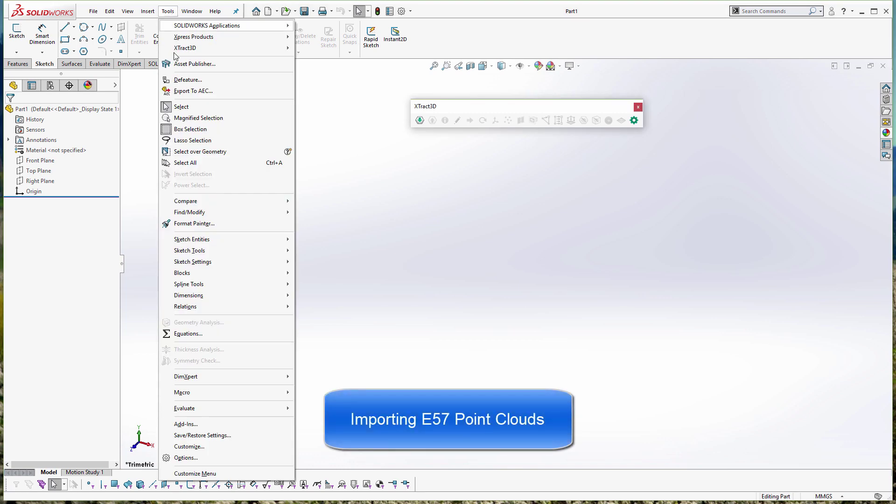
Step: Set the document's unit system to MKS (meter, kilogram, second)
{"action": "left_click", "coordinate": [208, 458]}
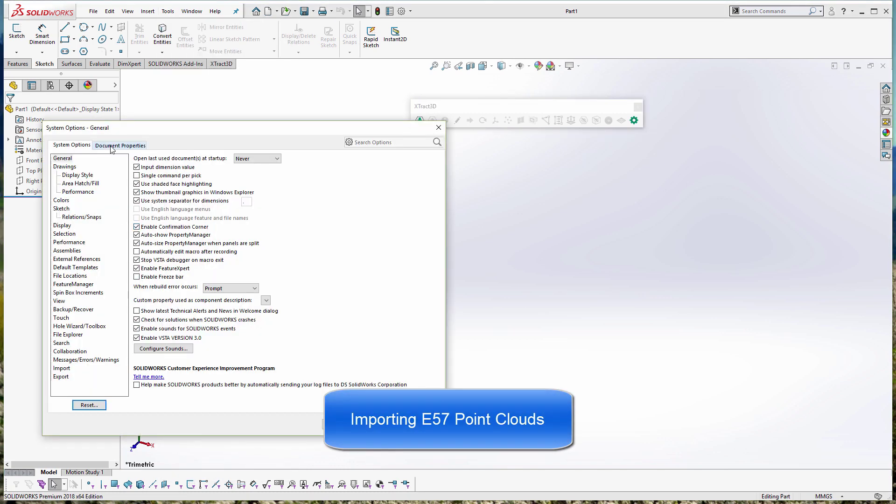
{"action": "left_click", "coordinate": [112, 147]}
{"action": "left_click", "coordinate": [56, 175]}
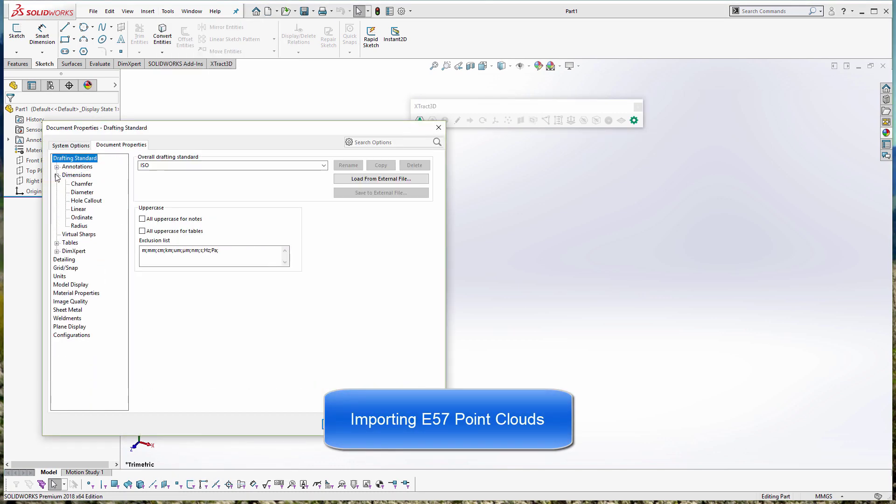
{"action": "left_click", "coordinate": [56, 175]}
{"action": "left_click", "coordinate": [60, 225]}
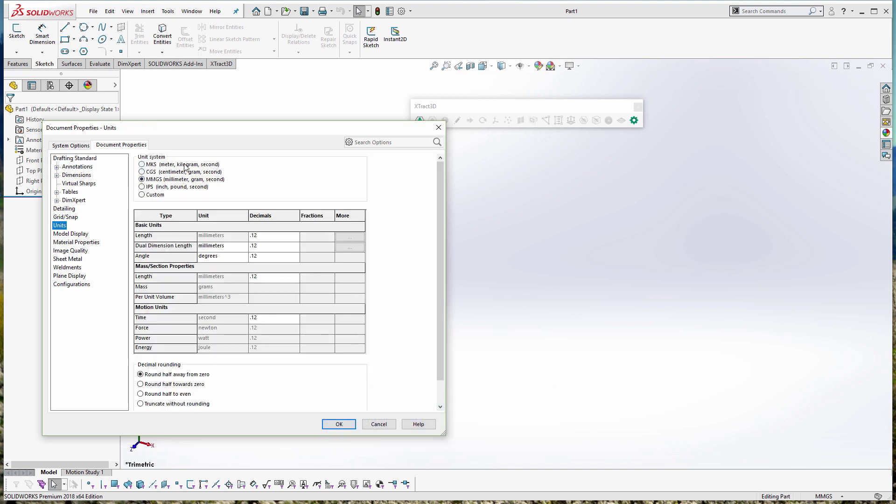
{"action": "left_click", "coordinate": [349, 427]}
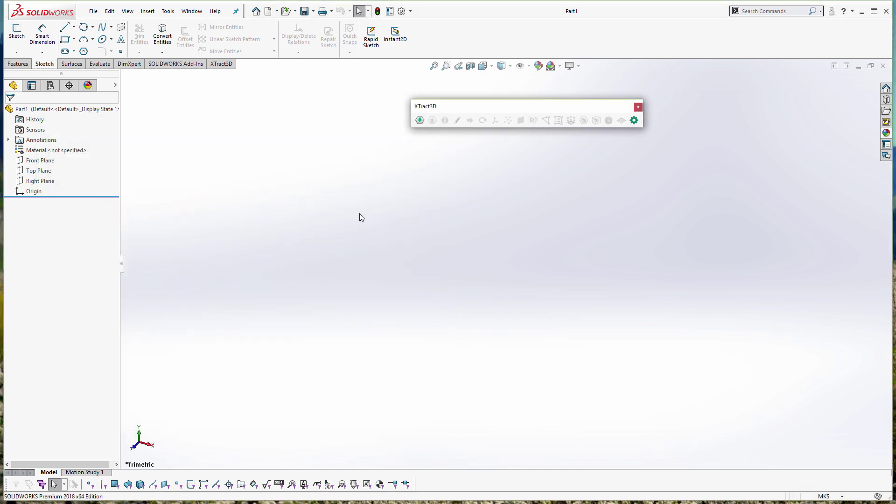
Step: Start a point cloud import with XTract3D and open Structure_pipe.e57 from the FaroE57 folder
{"action": "left_click", "coordinate": [221, 64]}
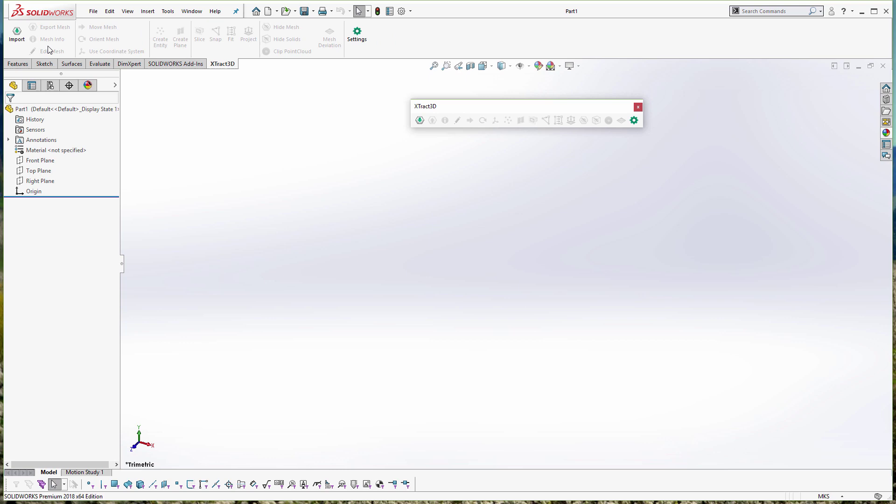
{"action": "left_click", "coordinate": [17, 33]}
{"action": "left_click", "coordinate": [528, 318]}
{"action": "left_click", "coordinate": [539, 334]}
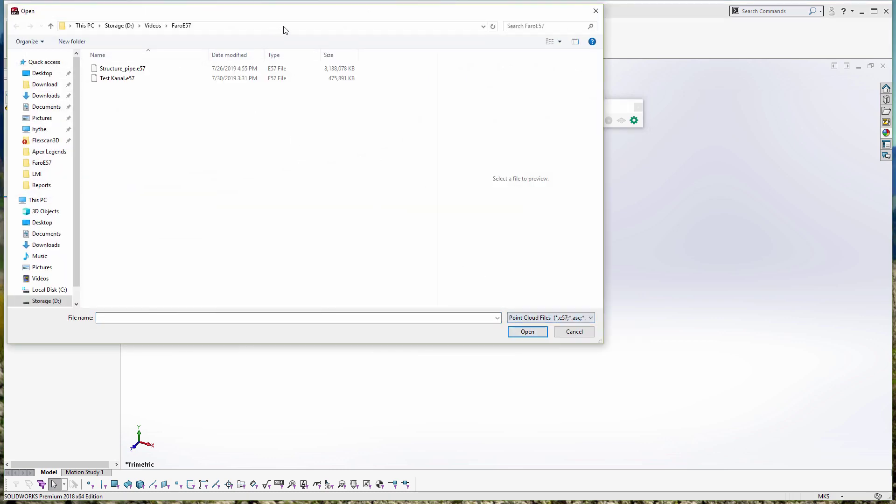
{"action": "left_click_drag", "start_coordinate": [289, 14], "coordinate": [407, 124]}
{"action": "left_click", "coordinate": [261, 180]}
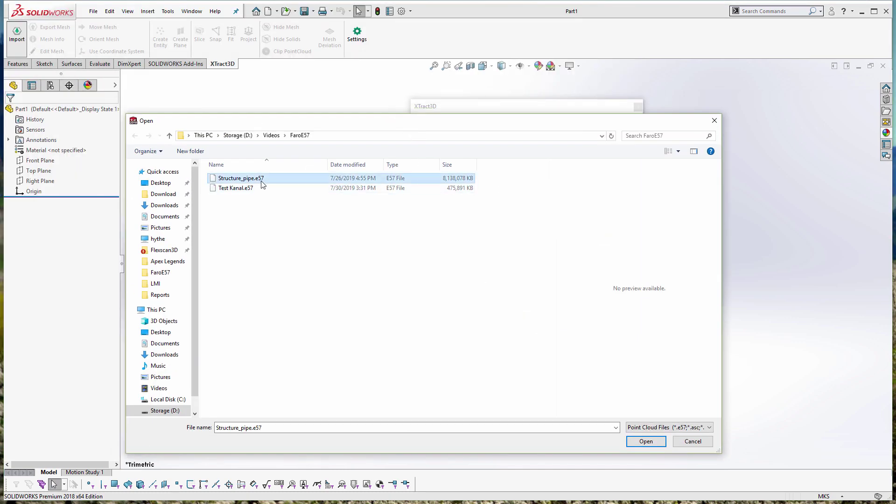
{"action": "left_click", "coordinate": [645, 441]}
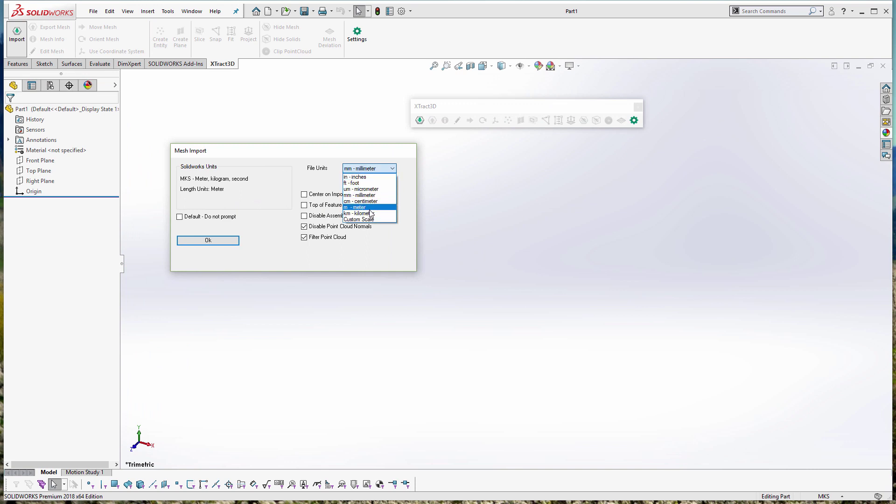
Step: Set the import file units to meter and accept the Voxel Grid Filter reduction to load the point cloud
{"action": "left_click", "coordinate": [370, 209]}
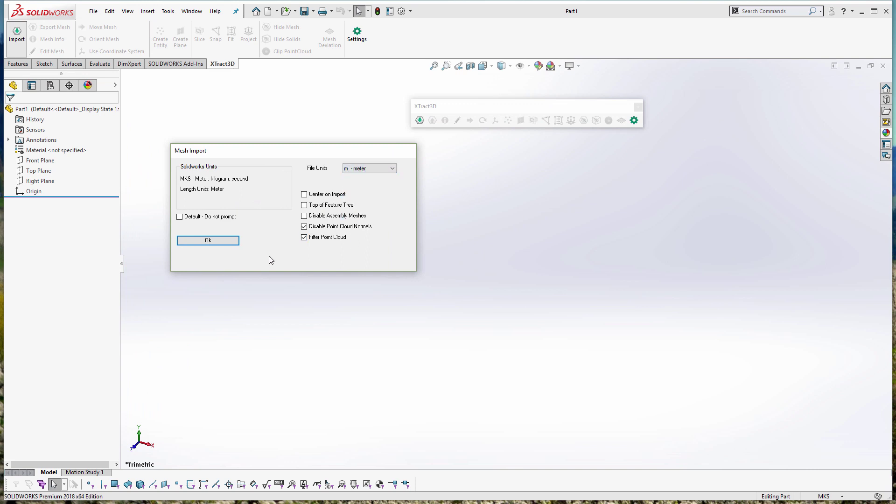
{"action": "left_click", "coordinate": [222, 242]}
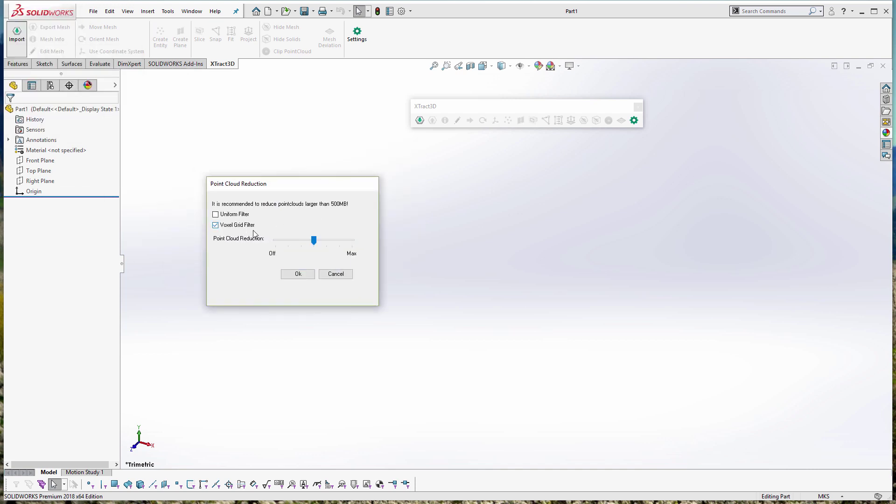
{"action": "left_click", "coordinate": [299, 274]}
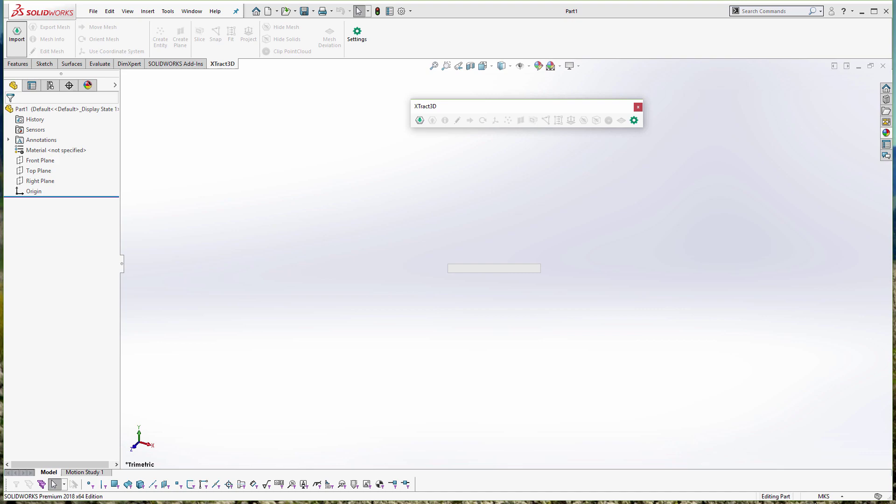
Step: Examine the imported pipe structure point cloud up close and as a whole from several angles
{"action": "middle_click_drag", "start_coordinate": [496, 361], "coordinate": [483, 301]}
{"action": "scroll", "coordinate": [485, 300], "scroll_direction": "down", "scroll_amount": 6}
{"action": "scroll", "coordinate": [462, 330], "scroll_direction": "down", "scroll_amount": 8}
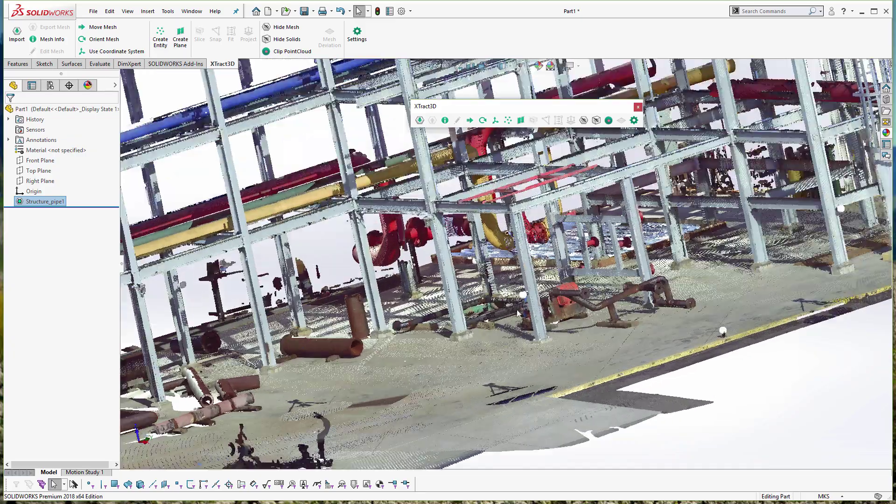
{"action": "scroll", "coordinate": [564, 277], "scroll_direction": "up", "scroll_amount": 2}
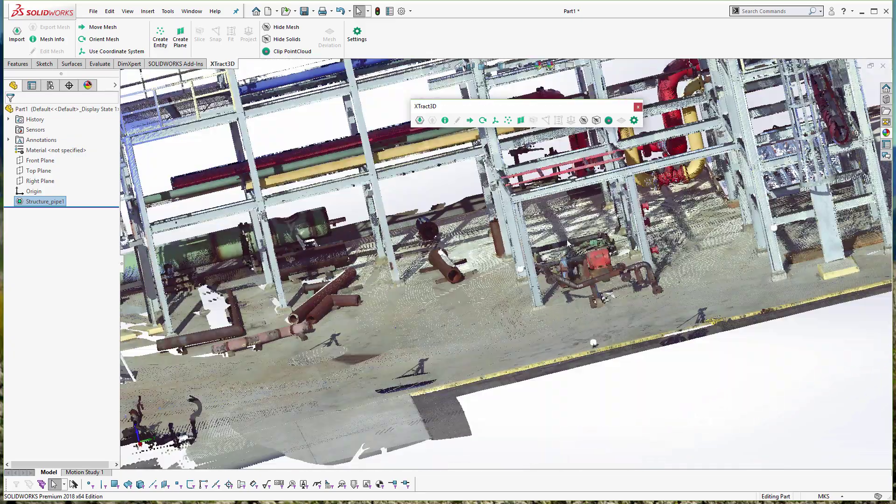
{"action": "middle_click_drag", "start_coordinate": [567, 187], "coordinate": [533, 195]}
{"action": "scroll", "coordinate": [572, 237], "scroll_direction": "down", "scroll_amount": 1}
{"action": "scroll", "coordinate": [573, 236], "scroll_direction": "up", "scroll_amount": 6}
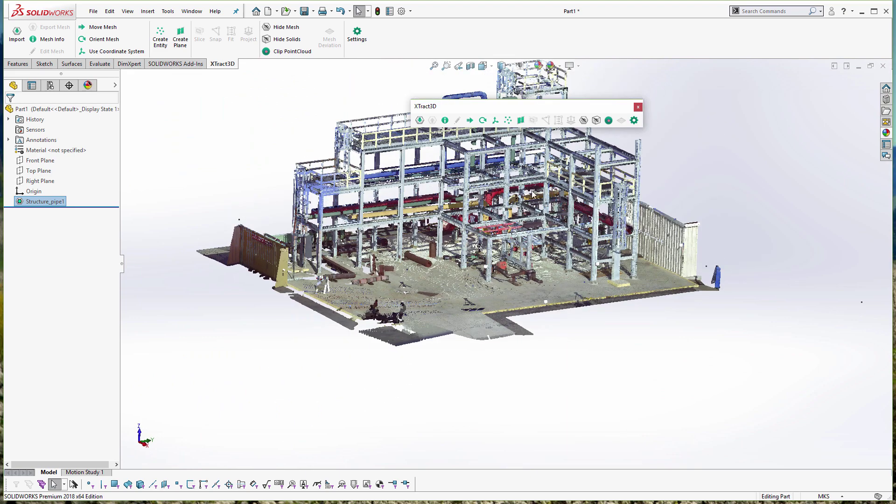
Step: Clip the point cloud to a radius of 8.0 around a point picked in the middle of the steel frame
{"action": "left_click", "coordinate": [608, 121]}
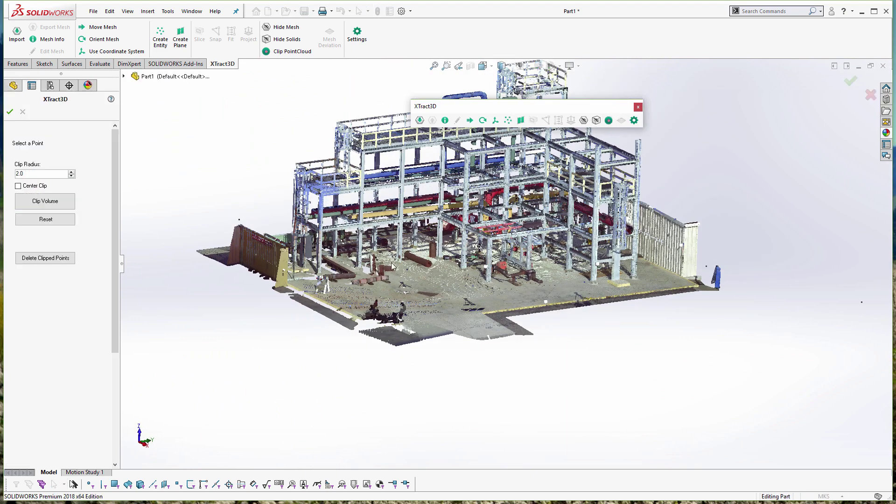
{"action": "left_click", "coordinate": [468, 191]}
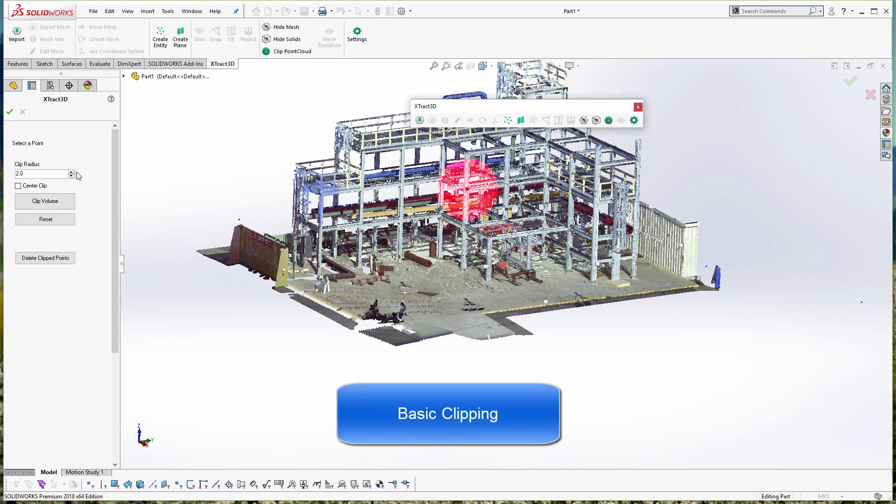
{"action": "left_click", "coordinate": [71, 171]}
{"action": "left_click", "coordinate": [70, 172]}
{"action": "left_click", "coordinate": [71, 171]}
{"action": "left_click", "coordinate": [70, 171]}
{"action": "left_click", "coordinate": [71, 172]}
{"action": "left_click", "coordinate": [71, 171]}
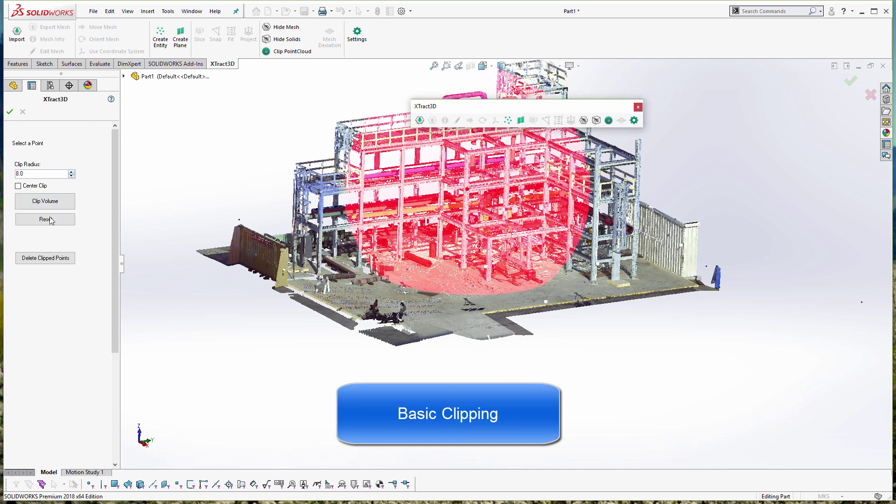
{"action": "left_click", "coordinate": [65, 205]}
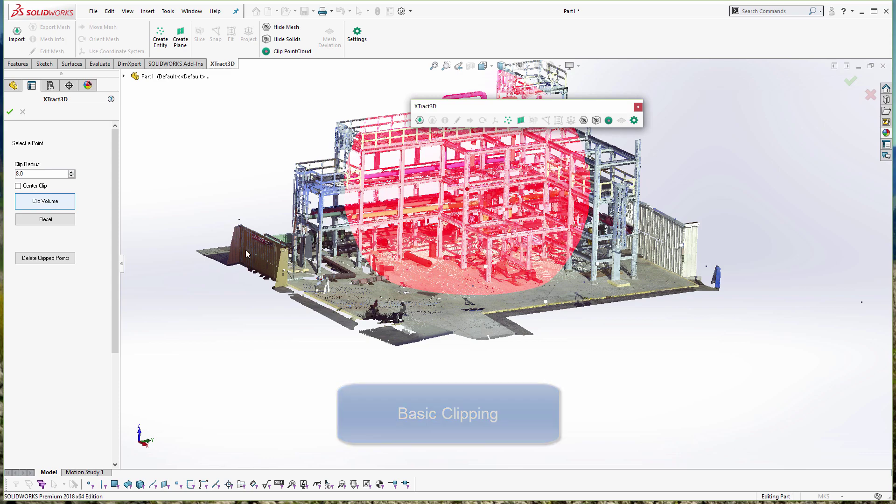
{"action": "middle_click_drag", "start_coordinate": [467, 201], "coordinate": [469, 283]}
{"action": "left_click", "coordinate": [10, 112]}
{"action": "scroll", "coordinate": [469, 282], "scroll_direction": "up", "scroll_amount": 3}
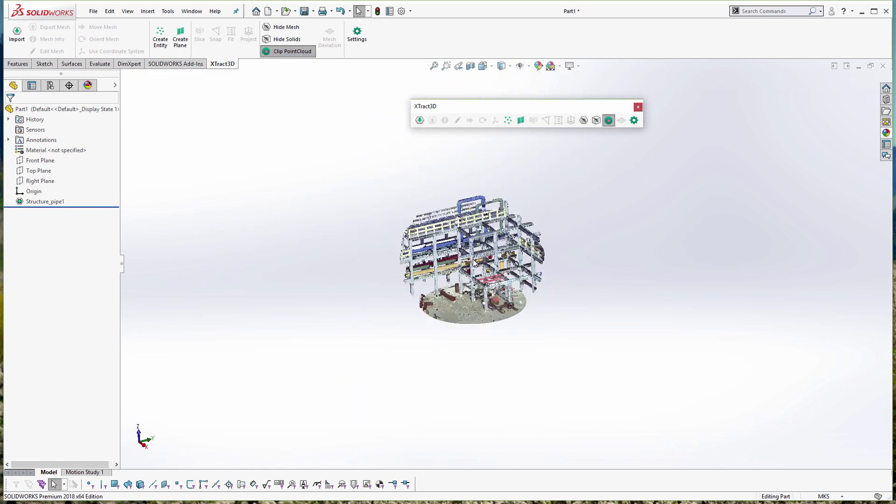
Step: Create a 3D line about 7.84 m long in a new sketch, running down a steel column from its top to its base
{"action": "scroll", "coordinate": [470, 283], "scroll_direction": "down", "scroll_amount": 10}
{"action": "scroll", "coordinate": [470, 285], "scroll_direction": "down", "scroll_amount": 3}
{"action": "left_click", "coordinate": [45, 64]}
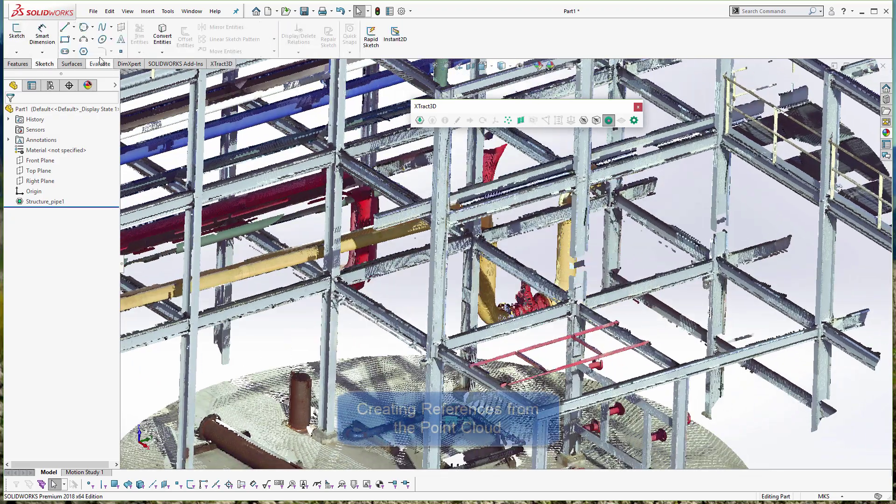
{"action": "left_click", "coordinate": [507, 120]}
{"action": "scroll", "coordinate": [473, 161], "scroll_direction": "up", "scroll_amount": 3}
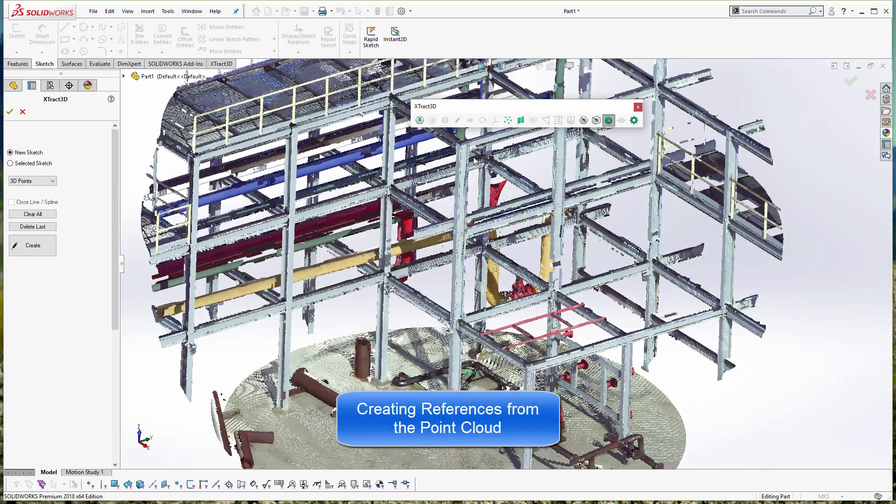
{"action": "scroll", "coordinate": [466, 159], "scroll_direction": "down", "scroll_amount": 8}
{"action": "scroll", "coordinate": [465, 234], "scroll_direction": "up", "scroll_amount": 8}
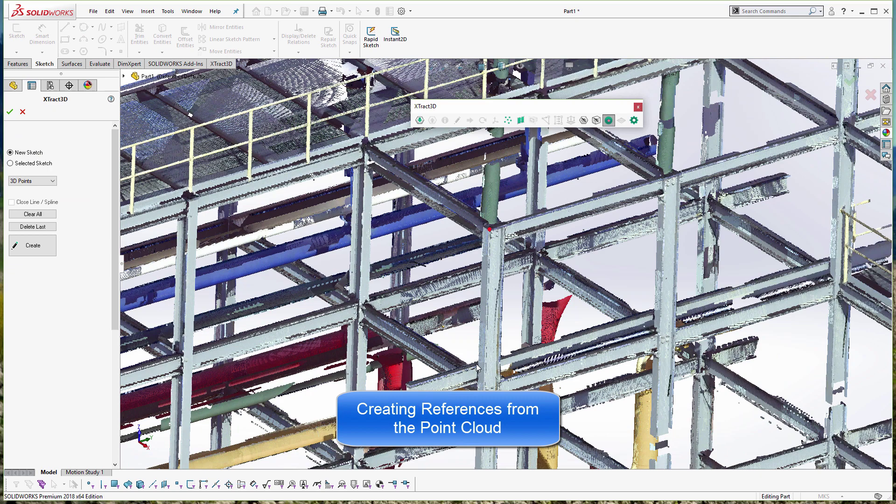
{"action": "scroll", "coordinate": [482, 364], "scroll_direction": "down", "scroll_amount": 6}
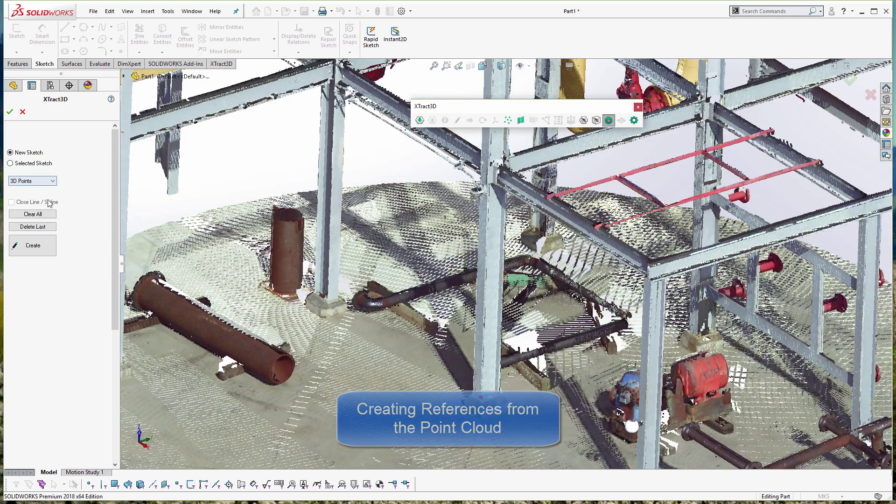
{"action": "left_click", "coordinate": [32, 181]}
{"action": "left_click", "coordinate": [25, 194]}
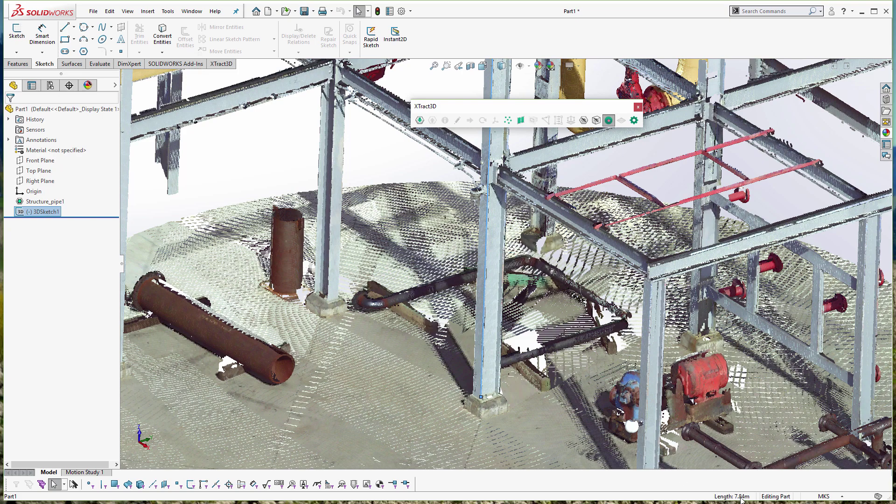
Step: Start another entity creation that adds 3D Lines to the existing 3DSketch1
{"action": "scroll", "coordinate": [559, 275], "scroll_direction": "up", "scroll_amount": 5}
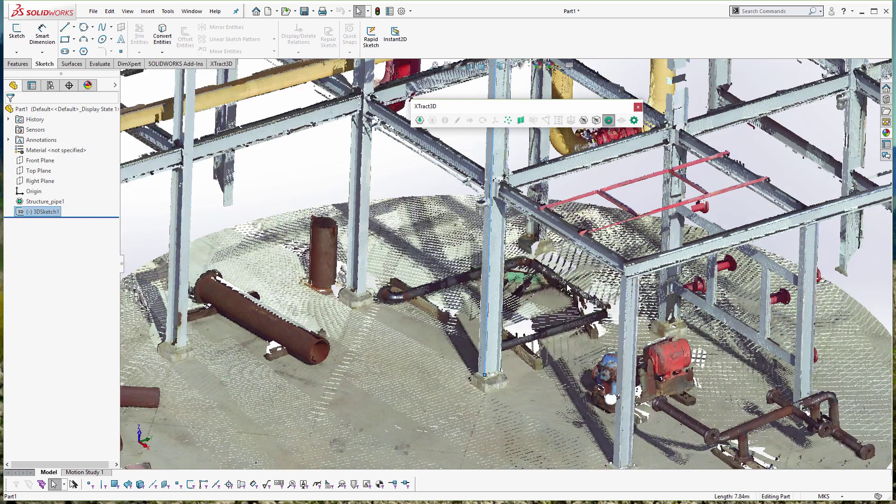
{"action": "scroll", "coordinate": [597, 310], "scroll_direction": "down", "scroll_amount": 7}
{"action": "scroll", "coordinate": [614, 360], "scroll_direction": "down", "scroll_amount": 4}
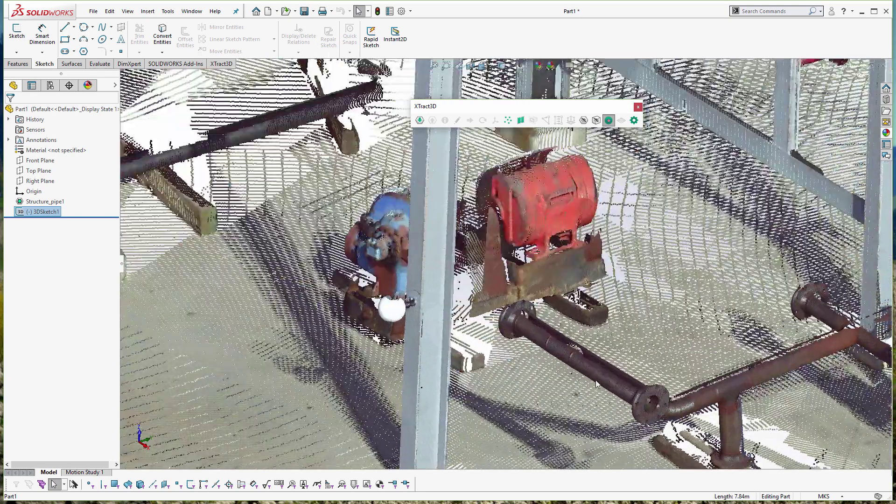
{"action": "left_click", "coordinate": [508, 120]}
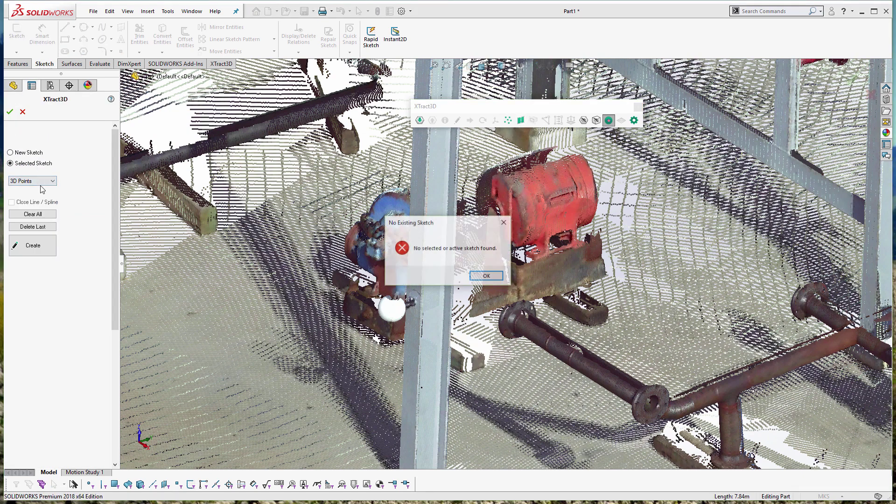
{"action": "left_click", "coordinate": [487, 278]}
{"action": "left_click", "coordinate": [129, 78]}
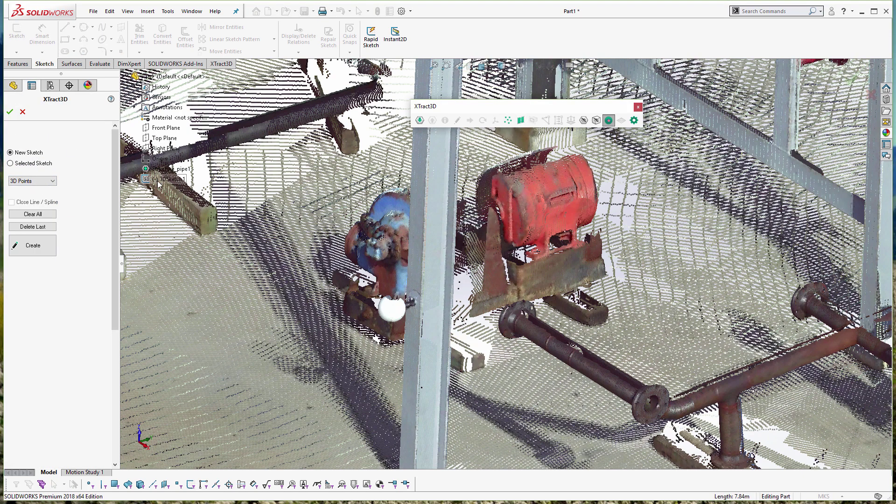
{"action": "left_click", "coordinate": [24, 164]}
{"action": "left_click", "coordinate": [33, 180]}
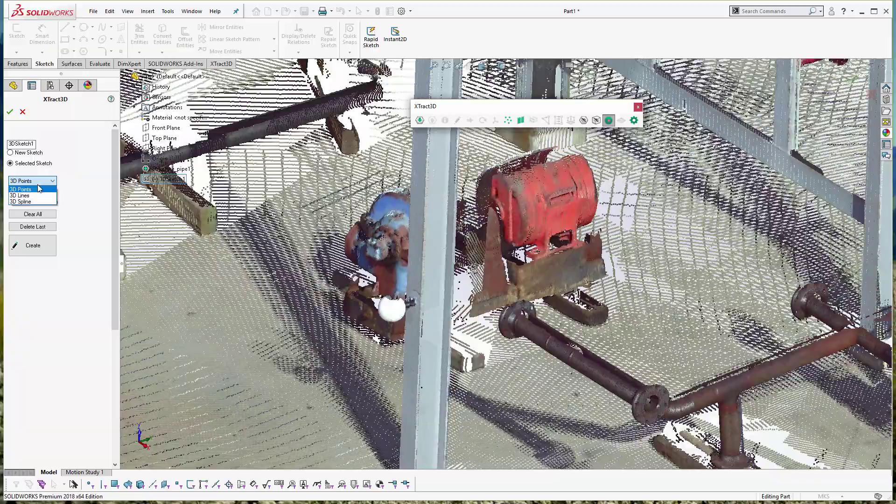
{"action": "left_click", "coordinate": [28, 193]}
Step: Create a 3D line about 1.16 m long along the flanged pipe on the floor, running between its two flanges
{"action": "scroll", "coordinate": [588, 371], "scroll_direction": "down", "scroll_amount": 3}
{"action": "left_click", "coordinate": [378, 238]}
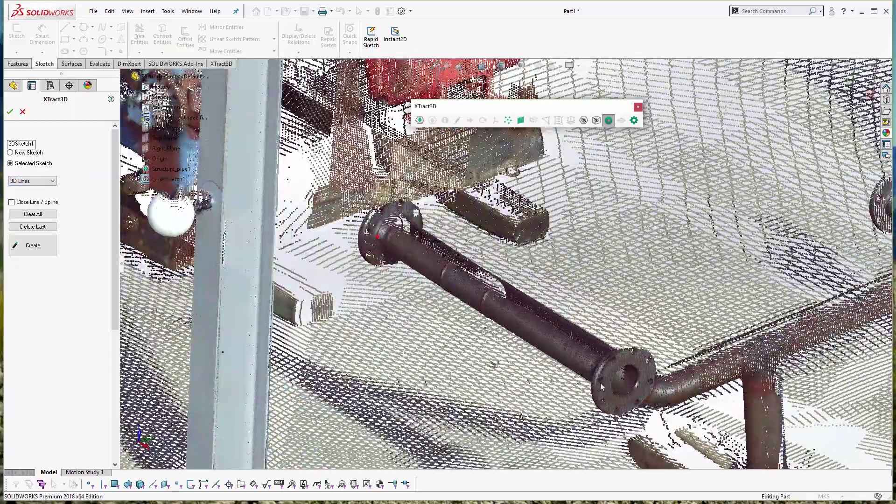
{"action": "mouse_move", "coordinate": [571, 375]}
{"action": "middle_mouse_down"}
{"action": "mouse_move", "coordinate": [591, 389]}
{"action": "mouse_move", "coordinate": [550, 380]}
{"action": "middle_mouse_up"}
{"action": "left_click", "coordinate": [33, 245]}
{"action": "left_click", "coordinate": [448, 263]}
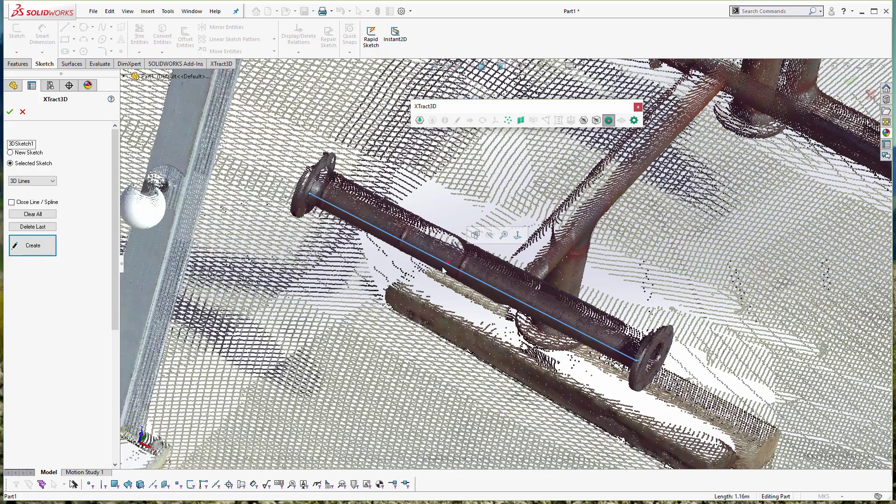
Step: Create four 3D Points in a new sketch, at the base and top of two neighbouring front columns of the steel frame
{"action": "scroll", "coordinate": [443, 271], "scroll_direction": "up", "scroll_amount": 8}
{"action": "middle_click_drag", "start_coordinate": [539, 313], "coordinate": [417, 243]}
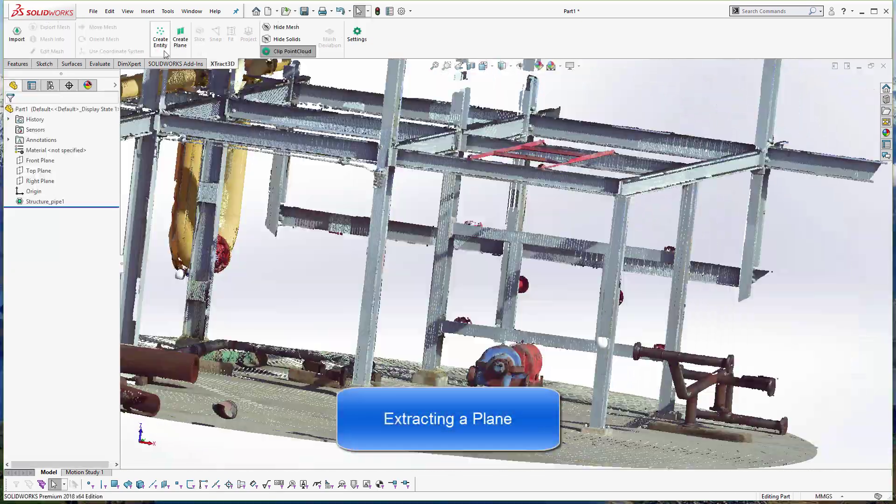
{"action": "left_click", "coordinate": [160, 35]}
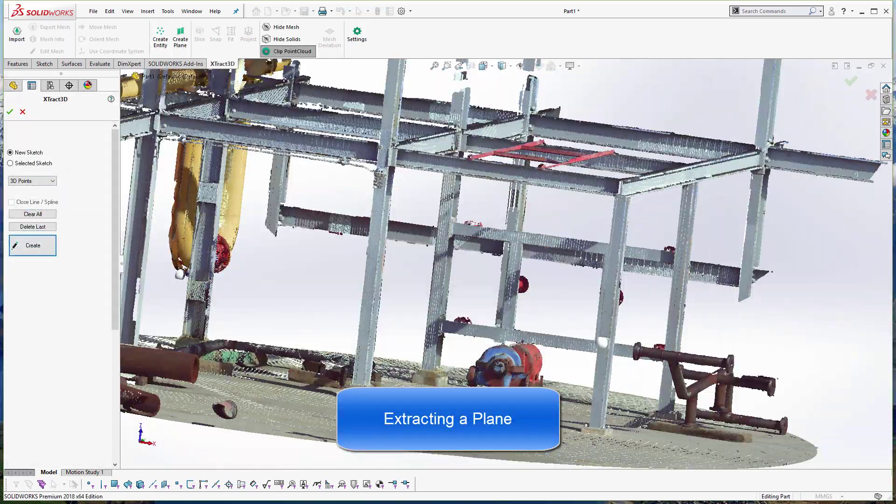
{"action": "scroll", "coordinate": [376, 376], "scroll_direction": "down", "scroll_amount": 5}
{"action": "left_click", "coordinate": [391, 344]}
{"action": "scroll", "coordinate": [482, 158], "scroll_direction": "up", "scroll_amount": 3}
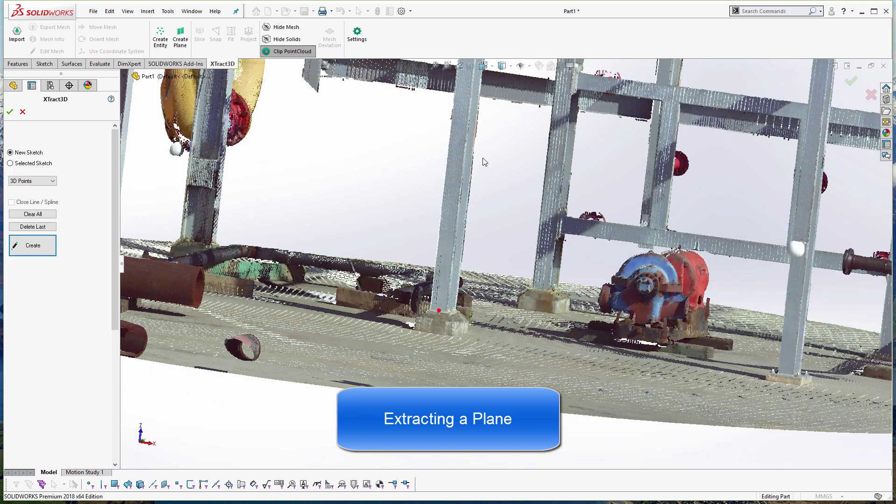
{"action": "scroll", "coordinate": [483, 157], "scroll_direction": "up", "scroll_amount": 3}
{"action": "scroll", "coordinate": [485, 140], "scroll_direction": "down", "scroll_amount": 8}
{"action": "left_click", "coordinate": [482, 154]}
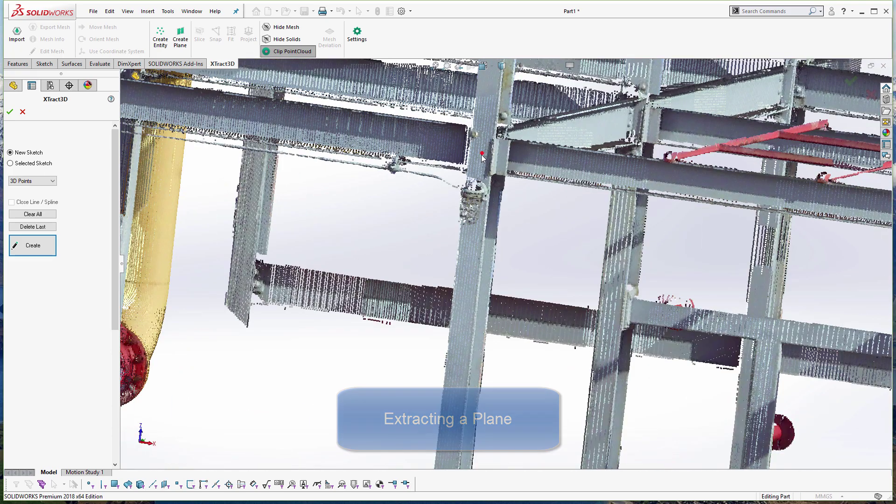
{"action": "scroll", "coordinate": [633, 203], "scroll_direction": "up", "scroll_amount": 4}
{"action": "scroll", "coordinate": [595, 240], "scroll_direction": "down", "scroll_amount": 6}
{"action": "left_click", "coordinate": [595, 240]}
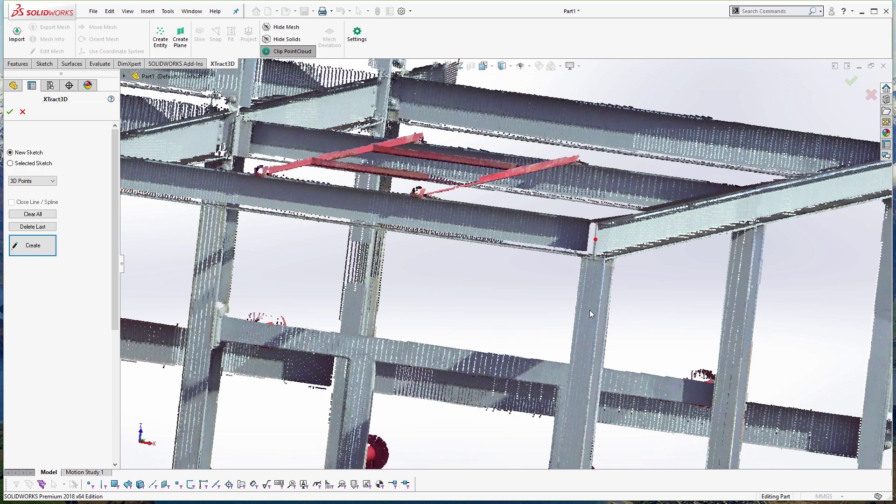
{"action": "scroll", "coordinate": [589, 309], "scroll_direction": "up", "scroll_amount": 4}
{"action": "scroll", "coordinate": [520, 404], "scroll_direction": "down", "scroll_amount": 6}
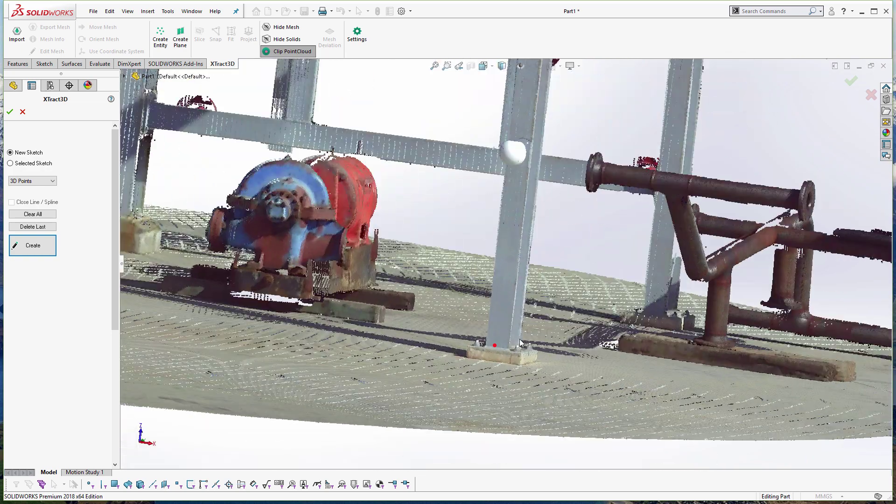
{"action": "scroll", "coordinate": [513, 327], "scroll_direction": "up", "scroll_amount": 4}
{"action": "left_click", "coordinate": [34, 247]}
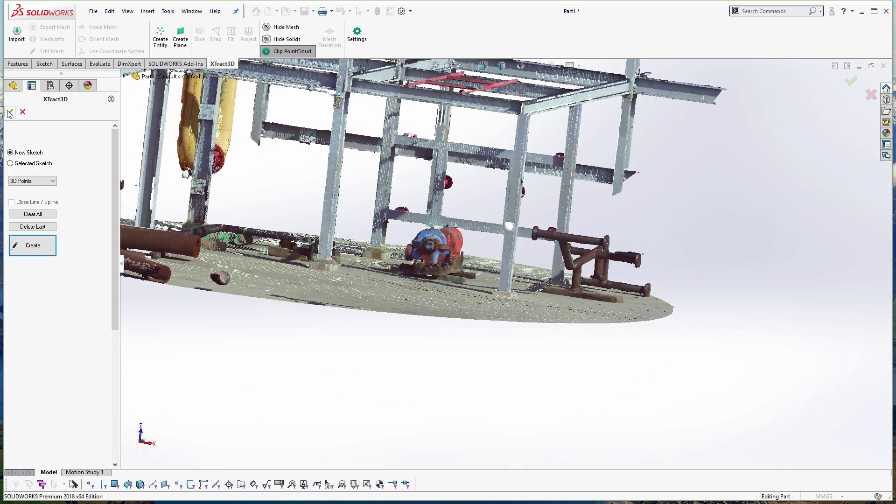
Step: Edit the new 3D sketch and connect the four points with lines up one column, along the beam and down the other column
{"action": "right_click", "coordinate": [54, 211]}
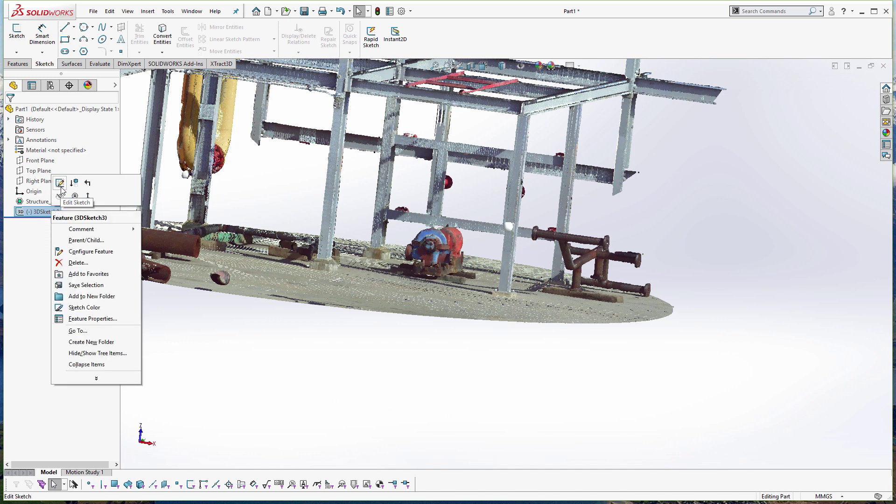
{"action": "left_click", "coordinate": [60, 183]}
{"action": "left_click", "coordinate": [65, 27]}
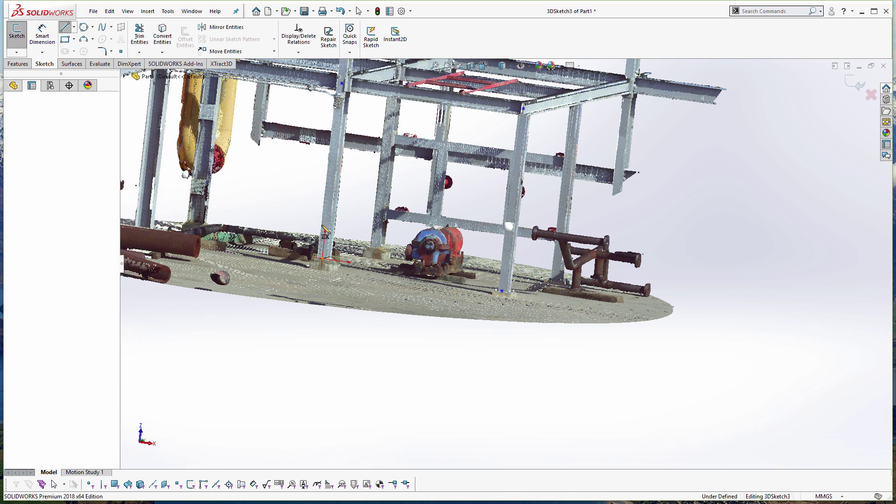
{"action": "left_click", "coordinate": [322, 257]}
{"action": "left_click", "coordinate": [342, 83]}
{"action": "left_click", "coordinate": [523, 110]}
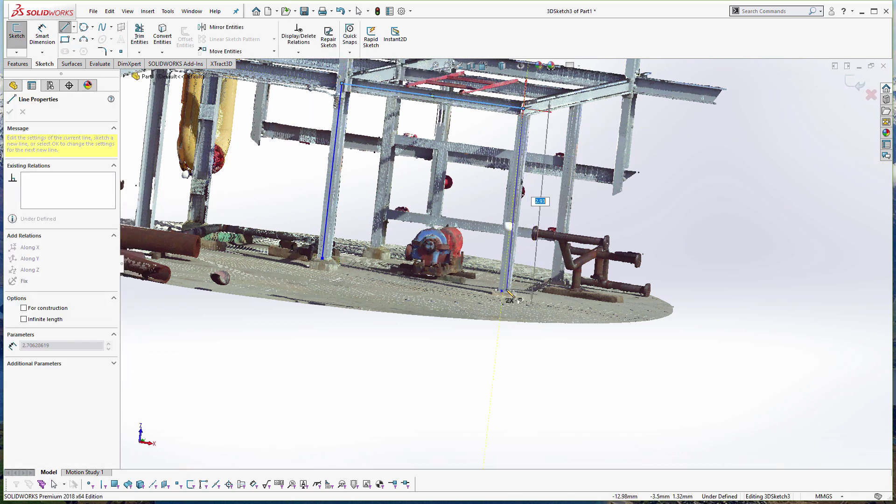
{"action": "left_click", "coordinate": [502, 291]}
{"action": "key", "text": "Escape"}
Step: Measure the beam line's length and the angle between it and the adjoining column line
{"action": "middle_click_drag", "start_coordinate": [421, 300], "coordinate": [354, 148]}
{"action": "scroll", "coordinate": [345, 128], "scroll_direction": "down", "scroll_amount": 2}
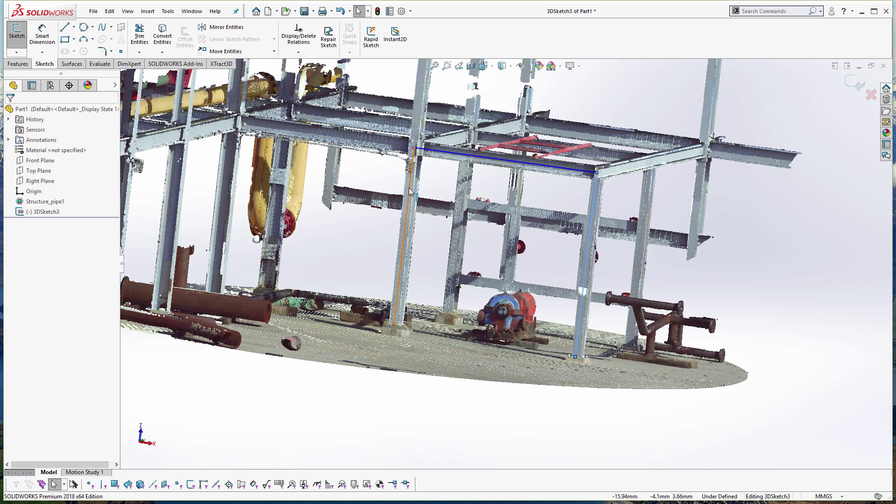
{"action": "left_click", "coordinate": [405, 224]}
{"action": "left_click", "coordinate": [496, 161]}
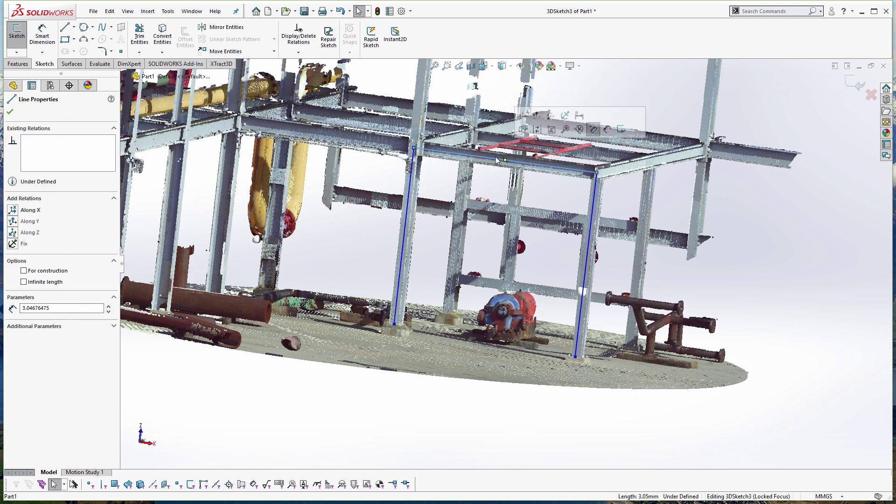
{"action": "left_click", "coordinate": [410, 210], "text": "ctrl"}
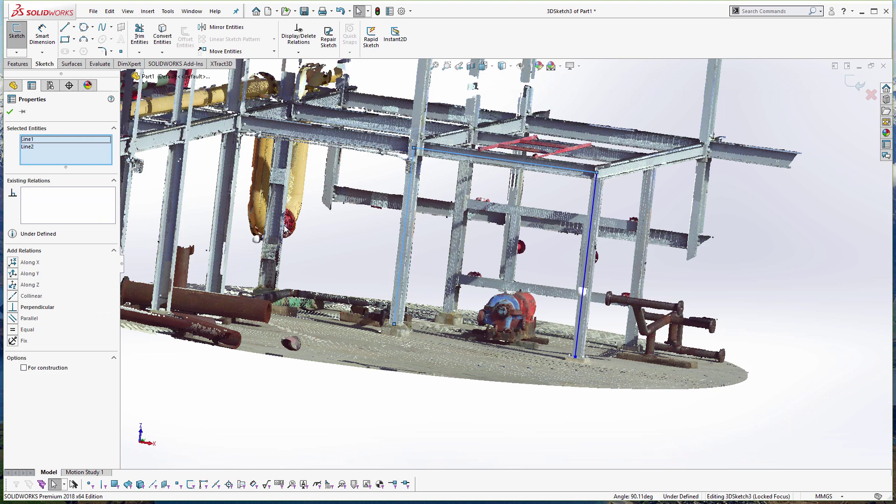
{"action": "key", "text": "Escape"}
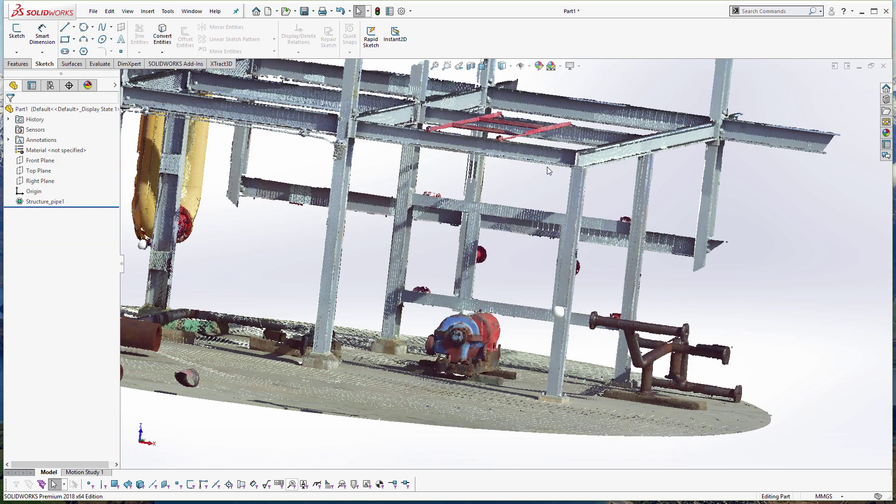
Step: Define a 3+ Points plane from points picked along the front faces of the two steel columns
{"action": "left_click", "coordinate": [235, 63]}
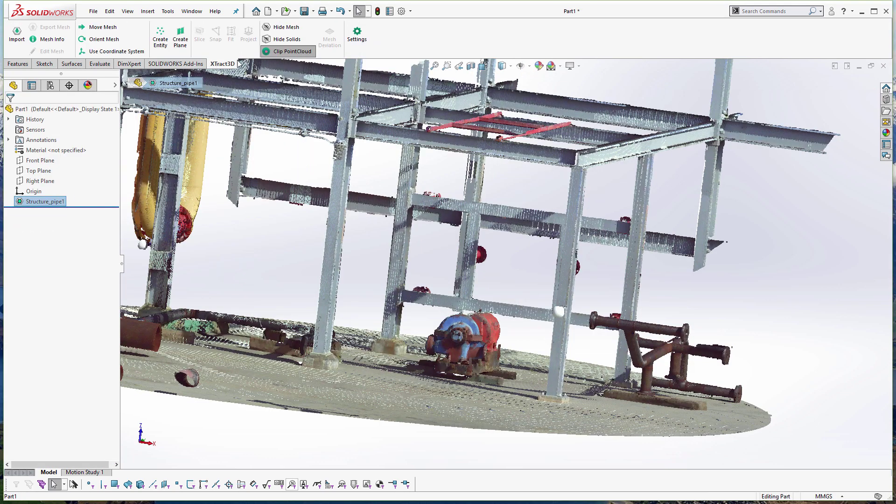
{"action": "left_click", "coordinate": [179, 38]}
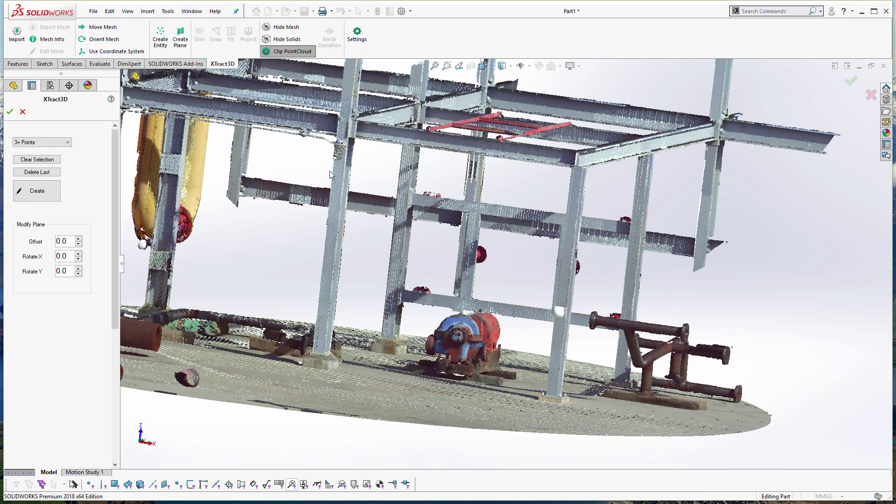
{"action": "left_click", "coordinate": [334, 242]}
{"action": "left_click", "coordinate": [322, 294]}
{"action": "left_click", "coordinate": [320, 333]}
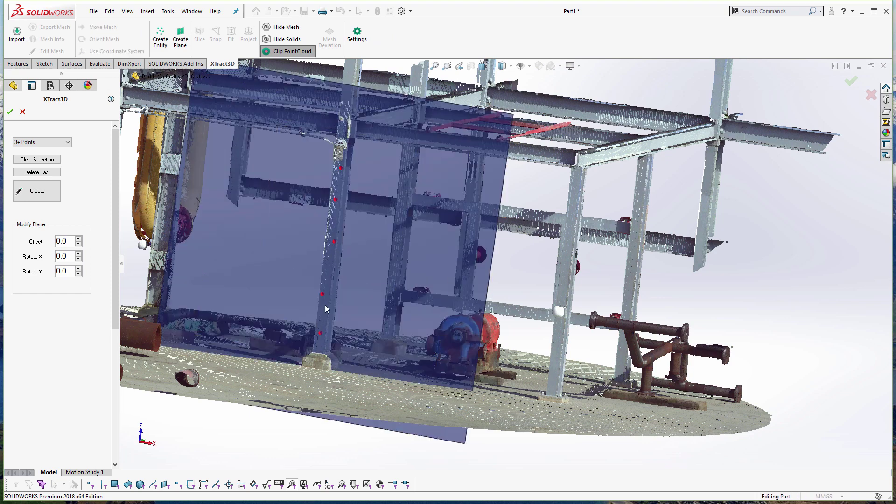
{"action": "left_click", "coordinate": [551, 381]}
{"action": "left_click", "coordinate": [556, 350]}
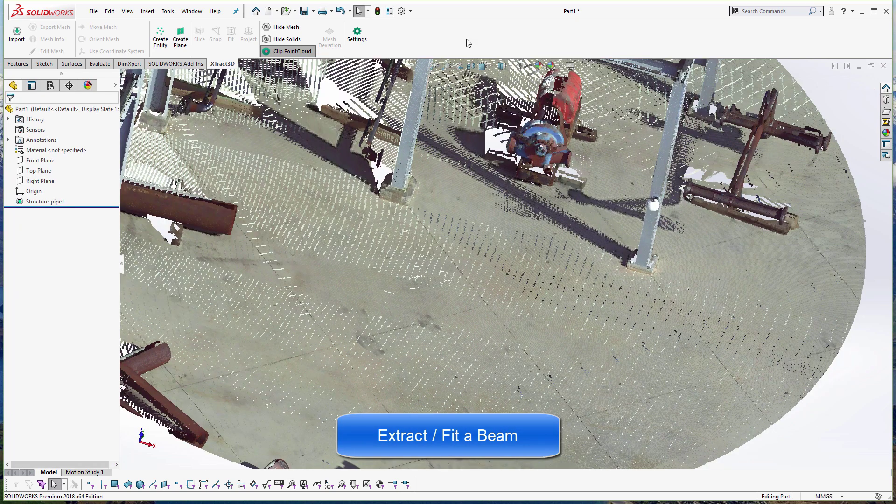
Step: Show the floating XTract3D toolbar, place it over the upper model view, and bring up the sketch tools
{"action": "right_click", "coordinate": [468, 42]}
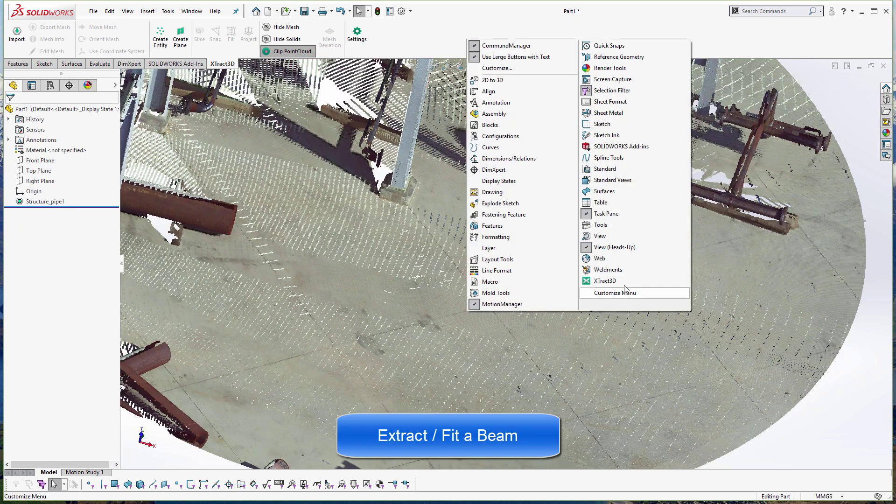
{"action": "left_click", "coordinate": [624, 286]}
{"action": "left_click_drag", "start_coordinate": [583, 152], "coordinate": [552, 74]}
{"action": "left_click", "coordinate": [45, 64]}
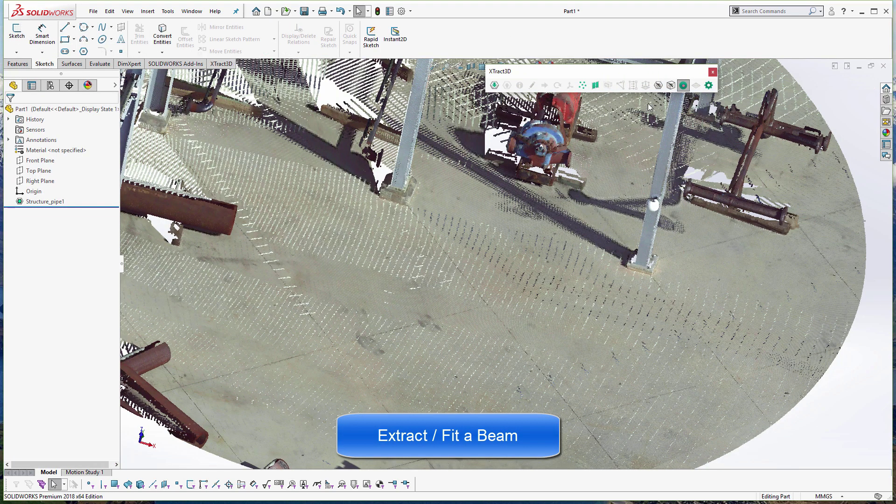
Step: Create a 3+ Points plane from points spread across the scanned concrete floor
{"action": "left_click", "coordinate": [594, 86]}
{"action": "left_click", "coordinate": [330, 209]}
{"action": "left_click", "coordinate": [439, 197]}
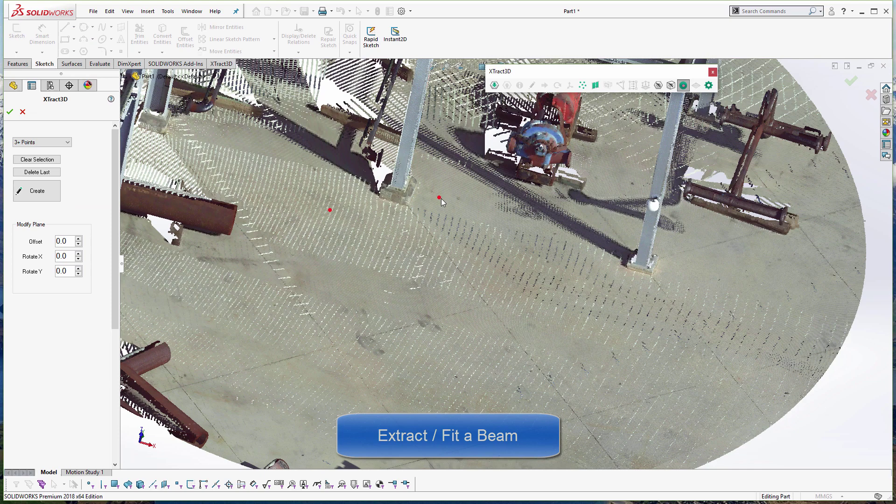
{"action": "left_click", "coordinate": [503, 207]}
{"action": "left_click", "coordinate": [467, 268]}
{"action": "left_click", "coordinate": [384, 335]}
{"action": "left_click", "coordinate": [485, 393]}
{"action": "left_click", "coordinate": [601, 361]}
{"action": "left_click", "coordinate": [736, 268]}
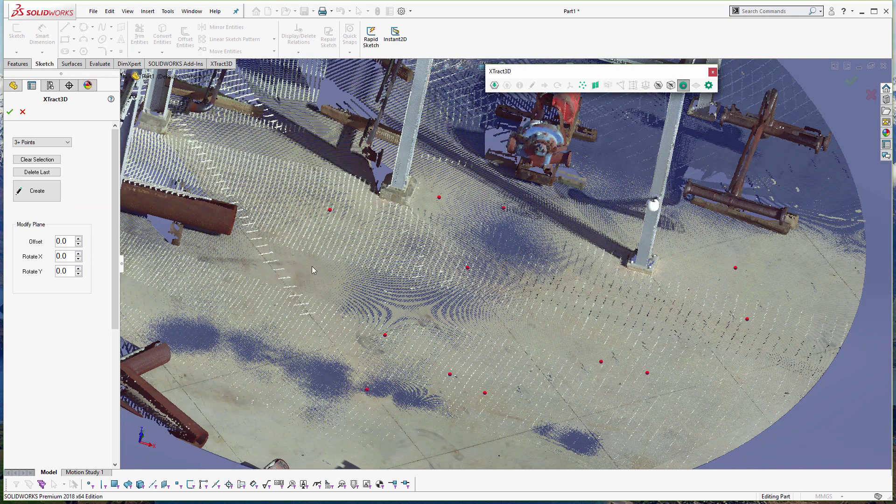
{"action": "left_click", "coordinate": [37, 191]}
Step: Rename the floor plane as GroundPlane
{"action": "right_click", "coordinate": [34, 213]}
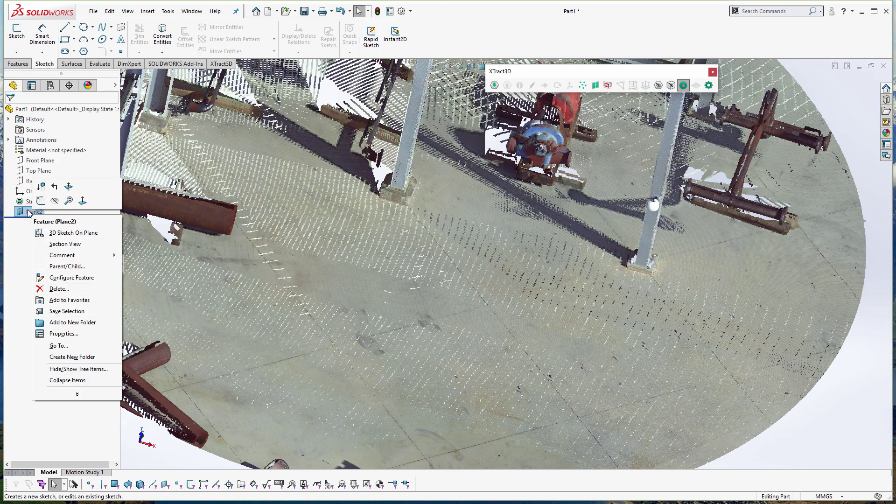
{"action": "left_click", "coordinate": [29, 249]}
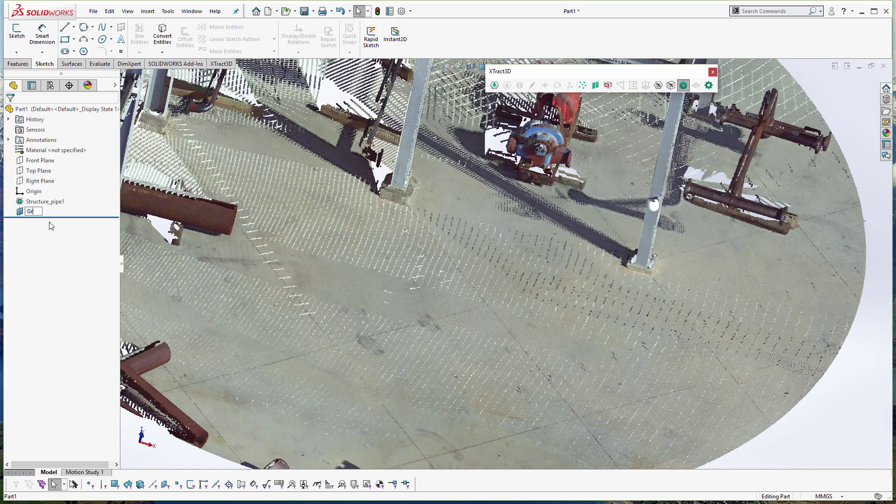
{"action": "type", "text": "GroundPlane"}
{"action": "key", "text": "Return"}
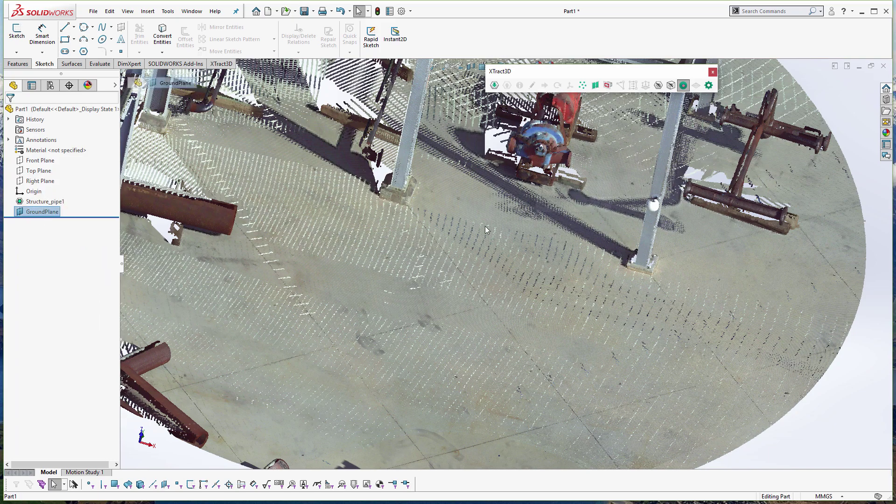
Step: Start another 3+ Points plane and pick points along the tall central column's front face, from mid-height down to its base
{"action": "scroll", "coordinate": [485, 226], "scroll_direction": "up", "scroll_amount": 5}
{"action": "middle_click_drag", "start_coordinate": [497, 183], "coordinate": [444, 262]}
{"action": "mouse_move", "coordinate": [461, 358]}
{"action": "middle_mouse_down"}
{"action": "mouse_move", "coordinate": [458, 392]}
{"action": "mouse_move", "coordinate": [467, 343]}
{"action": "middle_mouse_up"}
{"action": "scroll", "coordinate": [446, 387], "scroll_direction": "down", "scroll_amount": 6}
{"action": "scroll", "coordinate": [468, 343], "scroll_direction": "up", "scroll_amount": 10}
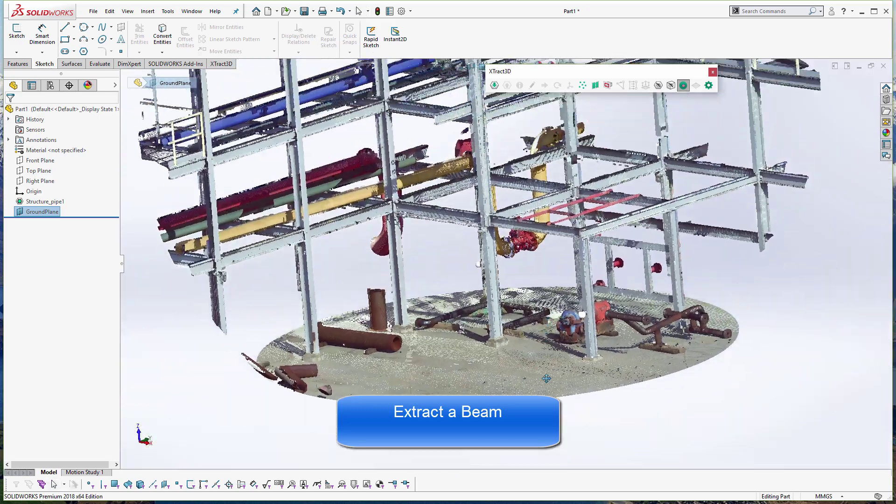
{"action": "middle_click_drag", "start_coordinate": [547, 378], "coordinate": [539, 440], "text": "ctrl"}
{"action": "middle_click_drag", "start_coordinate": [519, 355], "coordinate": [558, 335]}
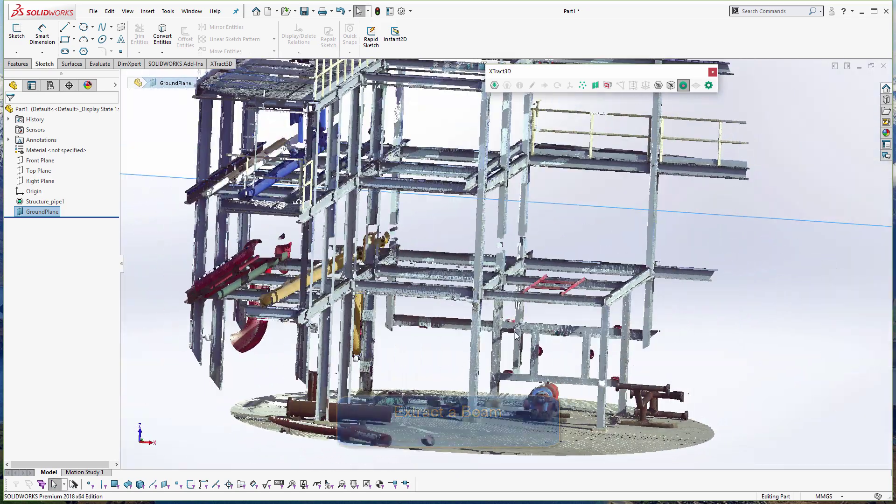
{"action": "scroll", "coordinate": [513, 338], "scroll_direction": "down", "scroll_amount": 2}
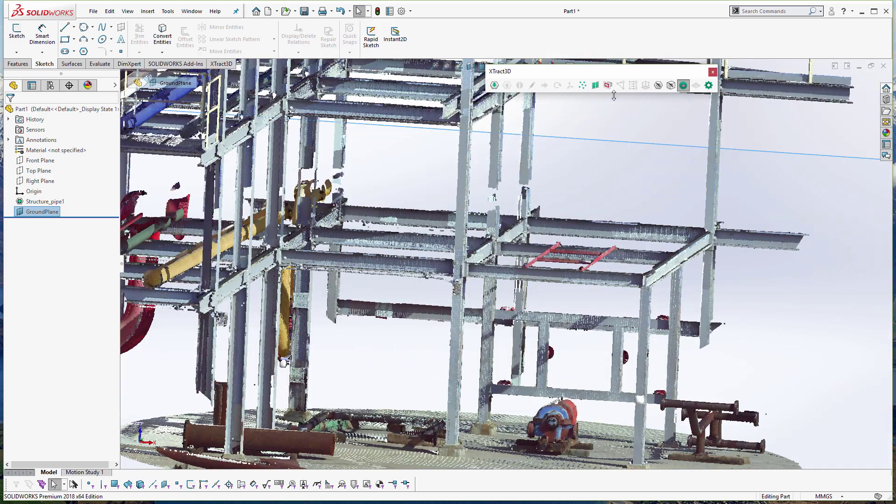
{"action": "left_click", "coordinate": [595, 85]}
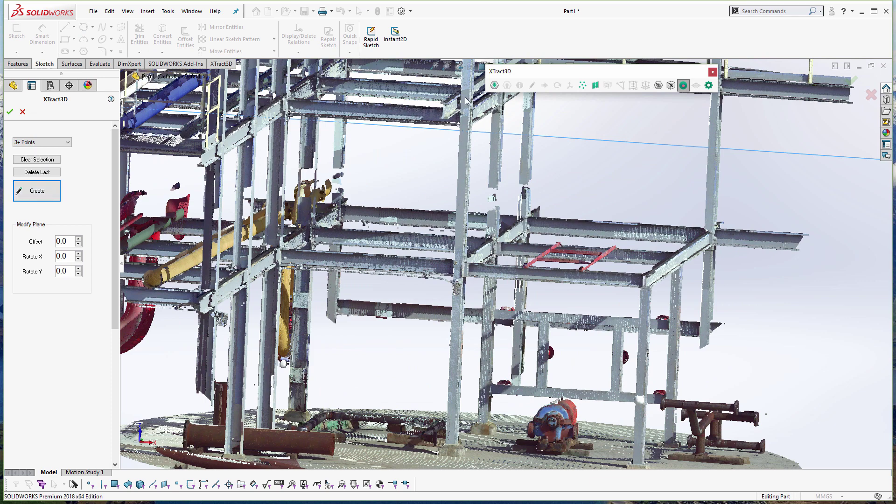
{"action": "left_click", "coordinate": [462, 179]}
{"action": "left_click", "coordinate": [459, 219]}
{"action": "left_click", "coordinate": [459, 241]}
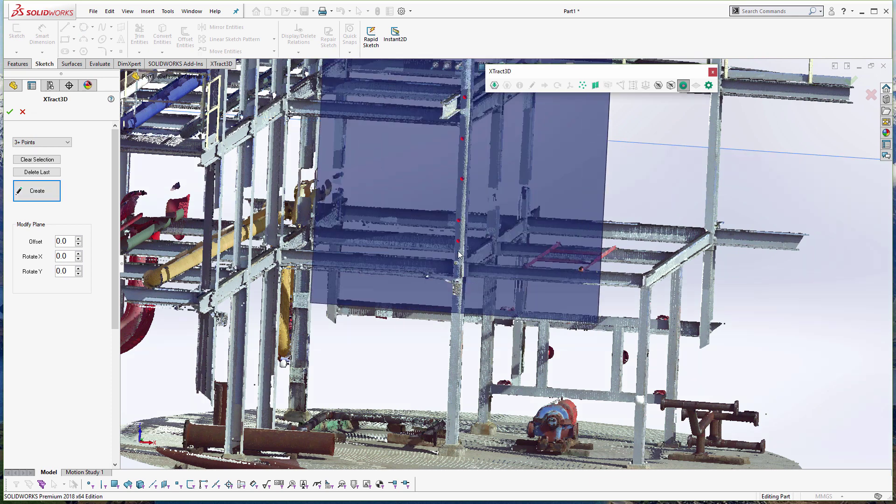
{"action": "left_click", "coordinate": [455, 313]}
{"action": "left_click", "coordinate": [453, 338]}
{"action": "left_click", "coordinate": [451, 377]}
{"action": "left_click", "coordinate": [451, 424]}
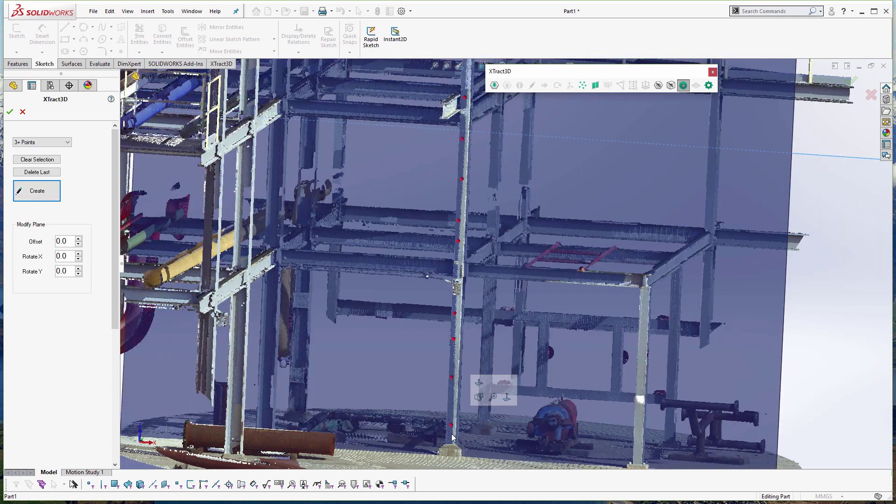
{"action": "left_click", "coordinate": [449, 436]}
Step: Add plane points along the upper part of the same column up to its top and create the plane
{"action": "scroll", "coordinate": [468, 242], "scroll_direction": "up", "scroll_amount": 2}
{"action": "scroll", "coordinate": [481, 134], "scroll_direction": "down", "scroll_amount": 4}
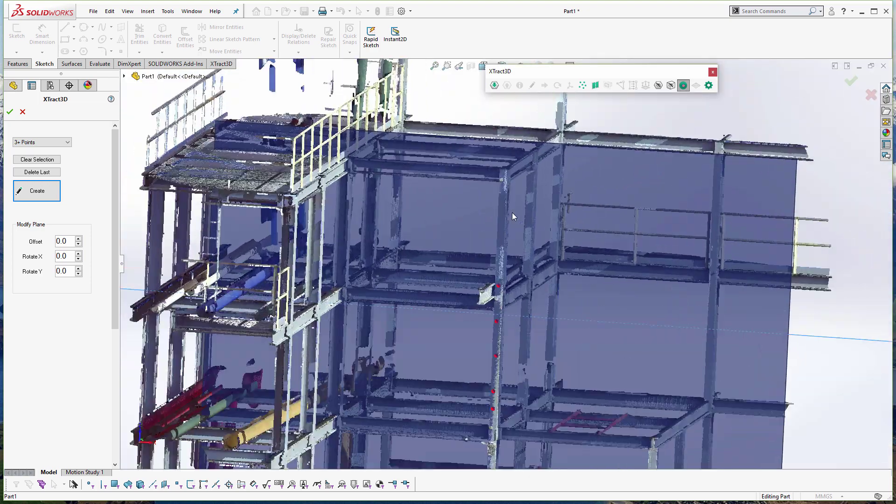
{"action": "left_click", "coordinate": [491, 200]}
{"action": "left_click", "coordinate": [490, 246]}
{"action": "left_click", "coordinate": [489, 305]}
{"action": "left_click", "coordinate": [488, 260]}
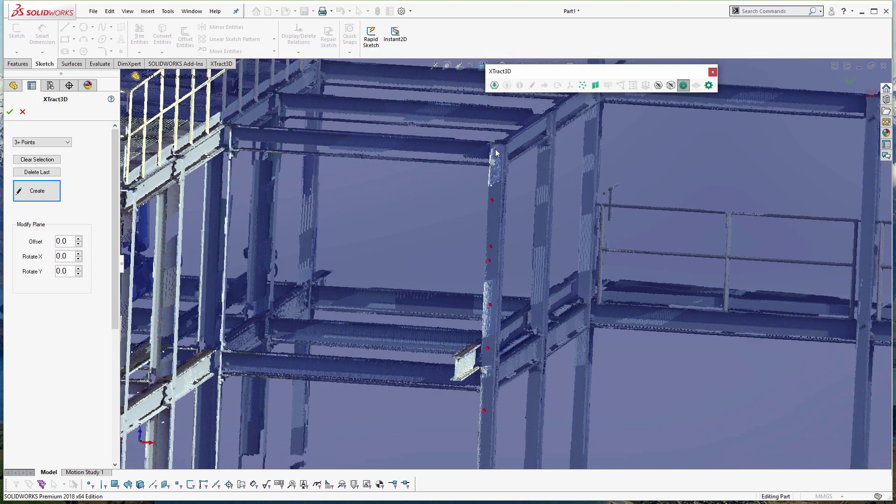
{"action": "left_click", "coordinate": [494, 181]}
{"action": "scroll", "coordinate": [493, 346], "scroll_direction": "down", "scroll_amount": 1}
{"action": "scroll", "coordinate": [495, 340], "scroll_direction": "up", "scroll_amount": 5}
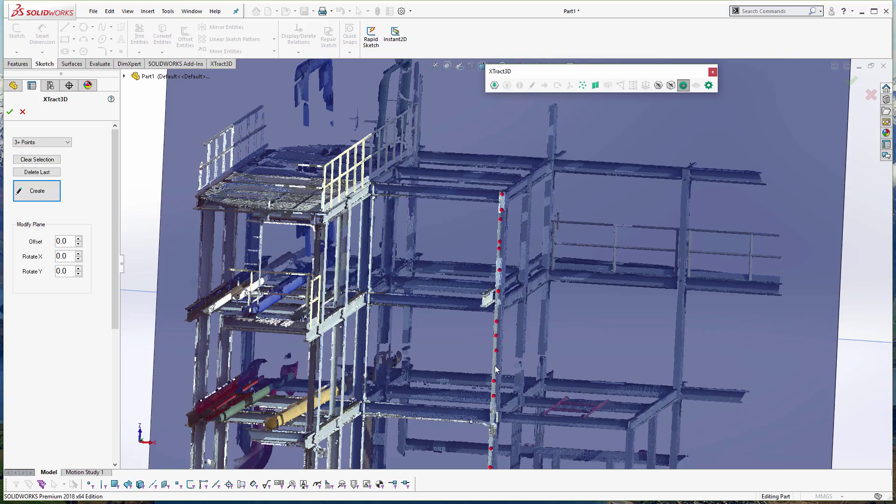
{"action": "scroll", "coordinate": [495, 367], "scroll_direction": "down", "scroll_amount": 2}
{"action": "scroll", "coordinate": [500, 394], "scroll_direction": "up", "scroll_amount": 5}
{"action": "left_click", "coordinate": [42, 197]}
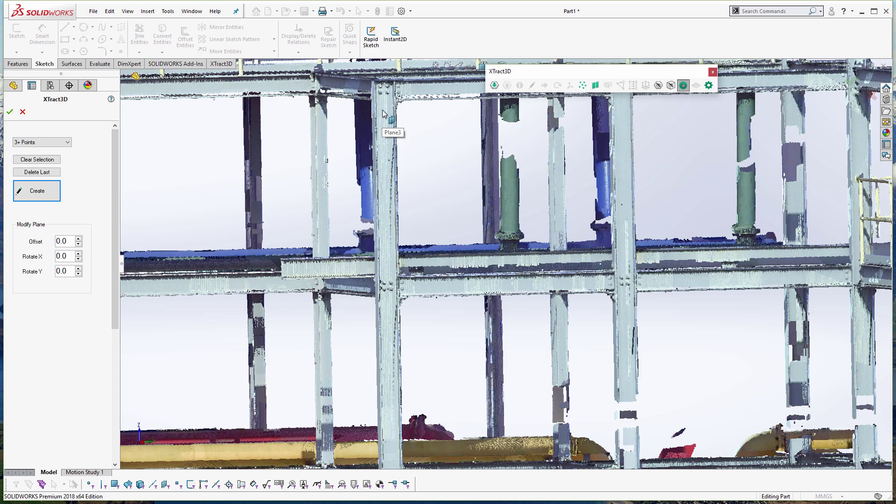
Step: Pick 3+ Points plane points down the upper stretch of the tall column's second face, from its top to above the lowest platform
{"action": "left_click", "coordinate": [383, 108]}
{"action": "left_click", "coordinate": [383, 140]}
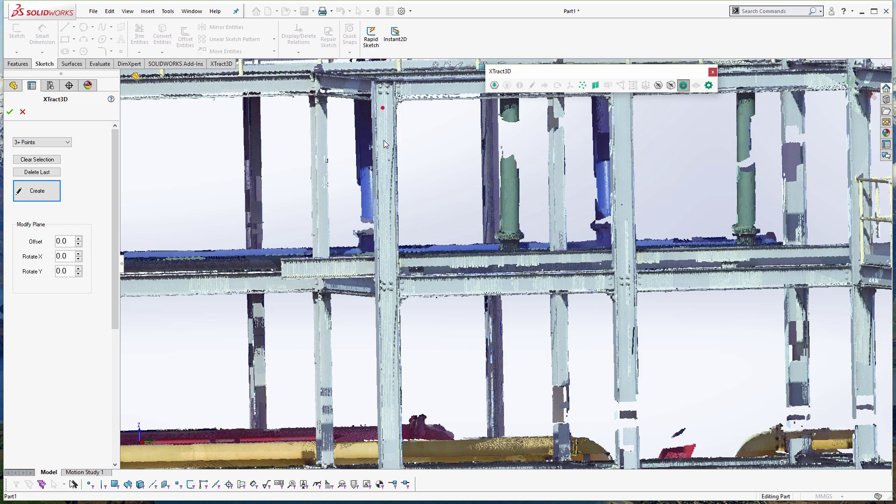
{"action": "left_click", "coordinate": [382, 189]}
{"action": "left_click", "coordinate": [388, 240]}
{"action": "left_click", "coordinate": [388, 267]}
{"action": "left_click", "coordinate": [387, 308]}
{"action": "left_click", "coordinate": [391, 357]}
{"action": "left_click", "coordinate": [391, 382]}
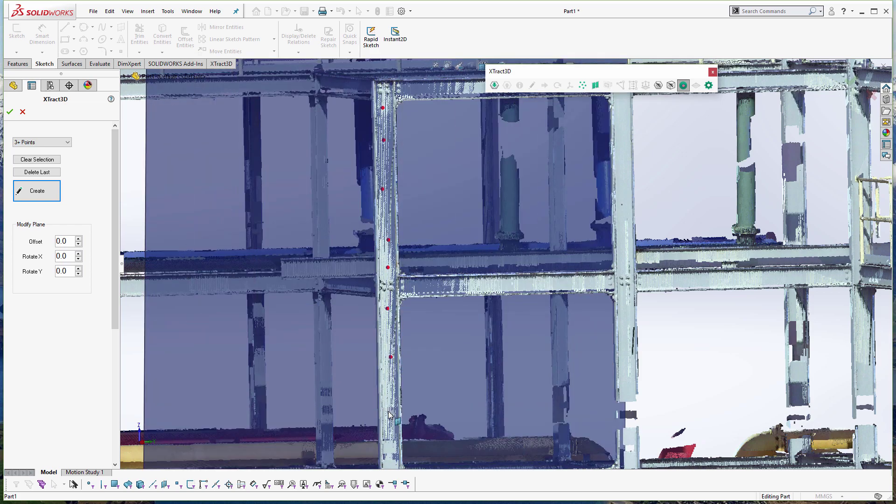
{"action": "left_click", "coordinate": [389, 412]}
{"action": "left_click", "coordinate": [388, 427]}
{"action": "scroll", "coordinate": [402, 385], "scroll_direction": "up", "scroll_amount": 5}
{"action": "scroll", "coordinate": [497, 419], "scroll_direction": "down", "scroll_amount": 6}
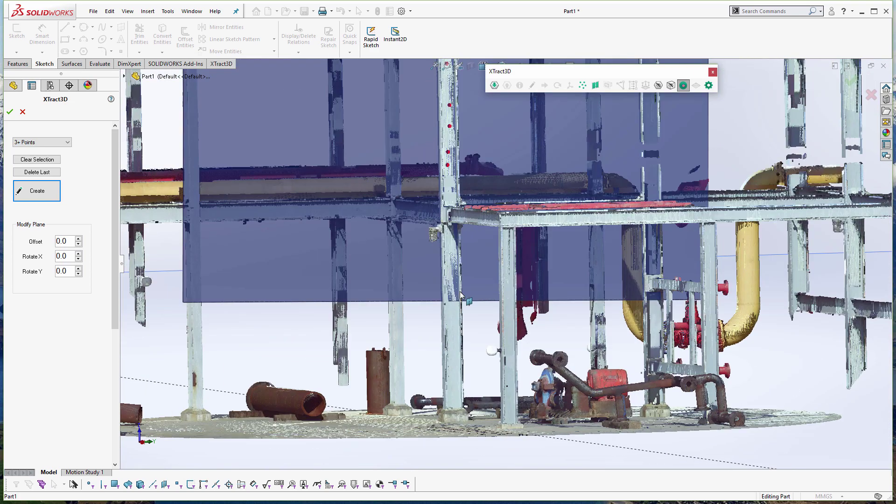
Step: Add plane points along the same column face below the lowest platform down to its base and create the plane
{"action": "left_click", "coordinate": [458, 260]}
{"action": "left_click", "coordinate": [461, 439]}
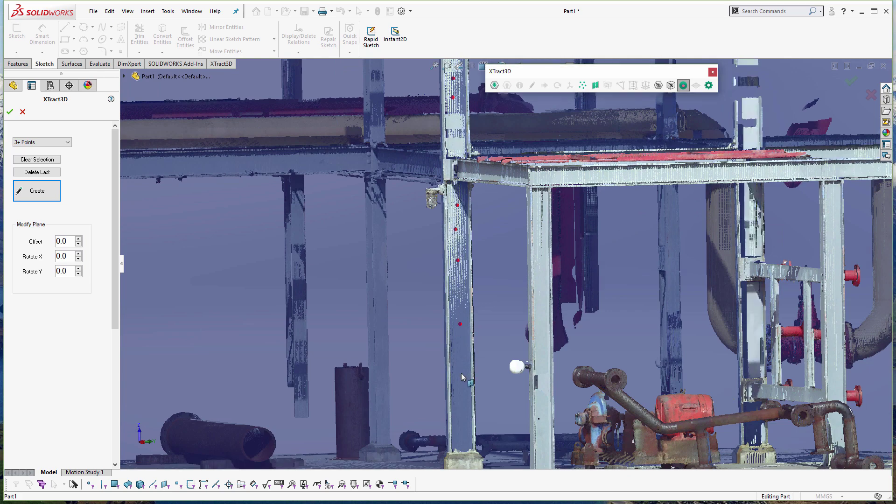
{"action": "left_click", "coordinate": [460, 420]}
{"action": "left_click", "coordinate": [461, 397]}
{"action": "left_click", "coordinate": [461, 373]}
{"action": "left_click", "coordinate": [458, 347]}
{"action": "left_click", "coordinate": [460, 323]}
{"action": "left_click", "coordinate": [461, 286]}
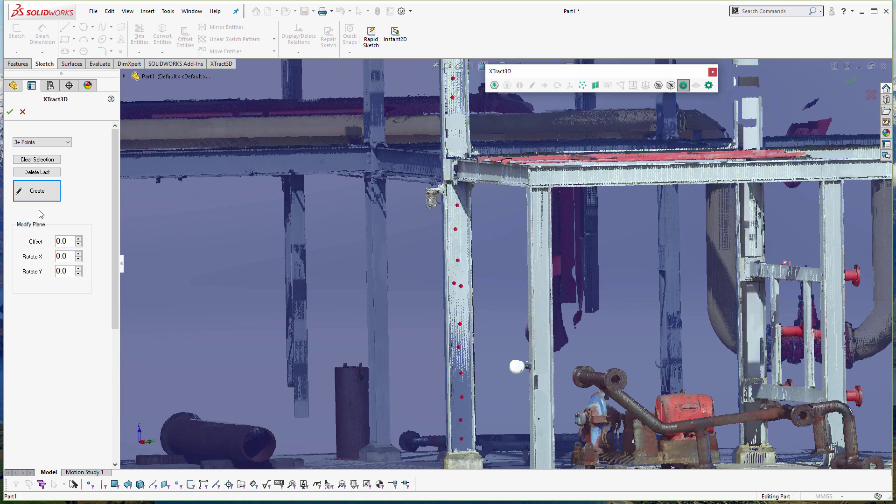
{"action": "left_click", "coordinate": [37, 191]}
Step: Rename the two column-face planes as Beam1 and Beam2
{"action": "right_click", "coordinate": [31, 223]}
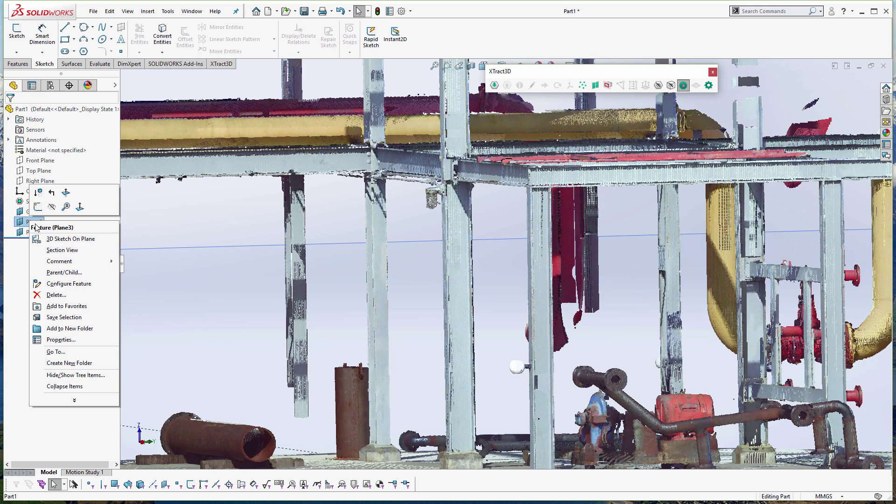
{"action": "key", "text": "Escape"}
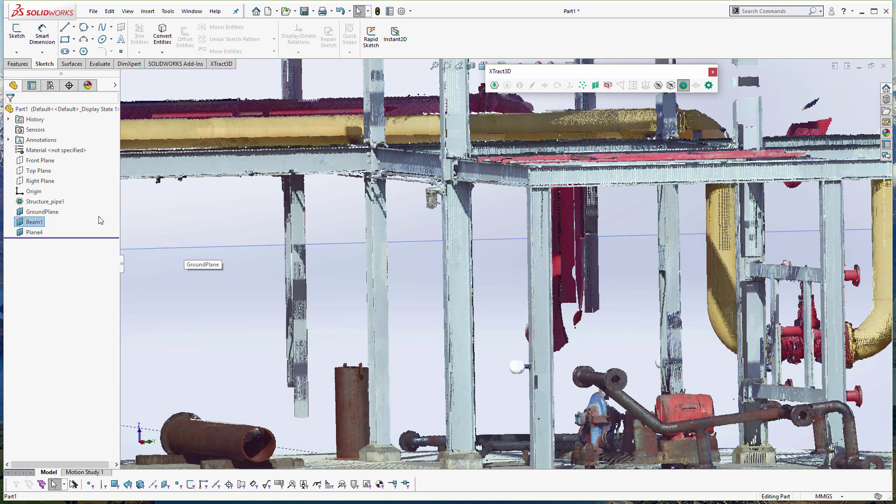
{"action": "right_click", "coordinate": [29, 233]}
{"action": "key", "text": "Escape"}
{"action": "key", "text": "F2"}
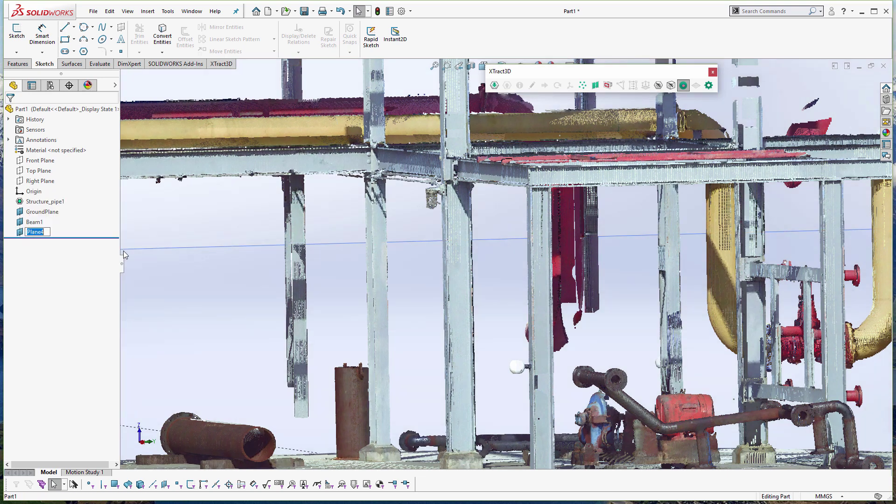
{"action": "type", "text": "Beam2"}
{"action": "key", "text": "Return"}
Step: Create a single 3D point in a new sketch on the central column, just below the lowest platform beam
{"action": "middle_click_drag", "start_coordinate": [299, 255], "coordinate": [494, 298]}
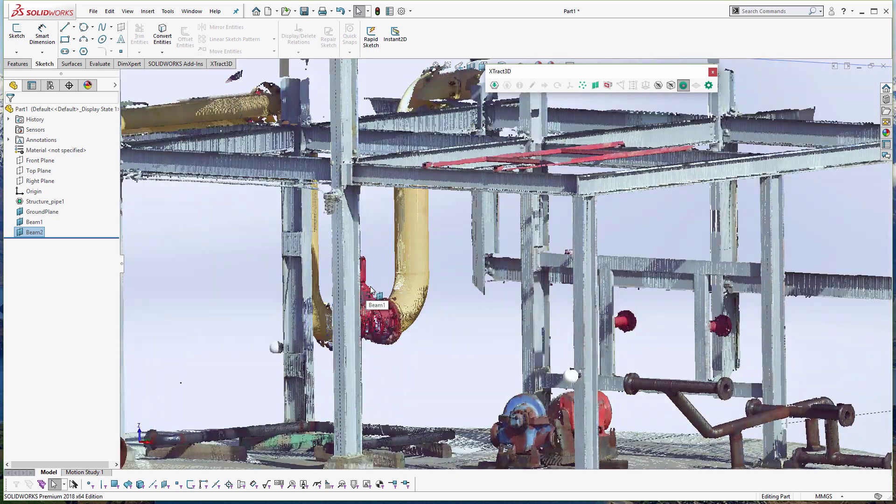
{"action": "scroll", "coordinate": [492, 295], "scroll_direction": "up", "scroll_amount": 3}
{"action": "middle_click_drag", "start_coordinate": [490, 216], "coordinate": [498, 220]}
{"action": "left_click", "coordinate": [583, 85]}
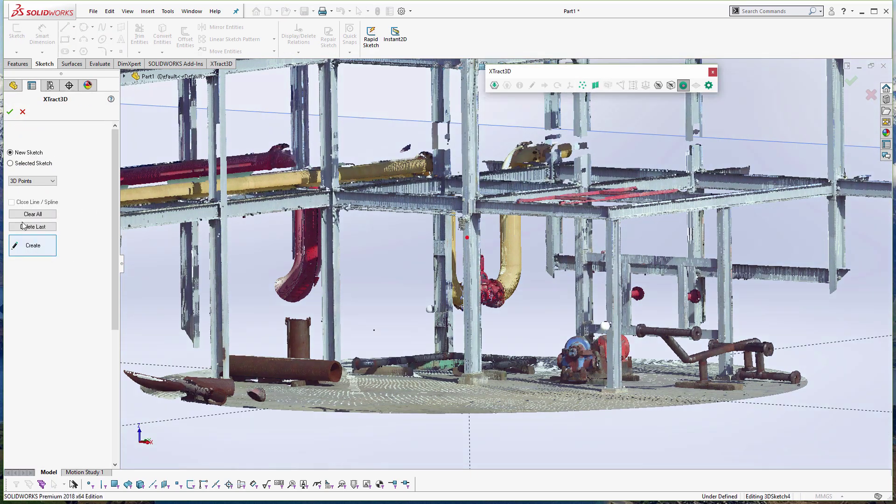
{"action": "left_click", "coordinate": [33, 245]}
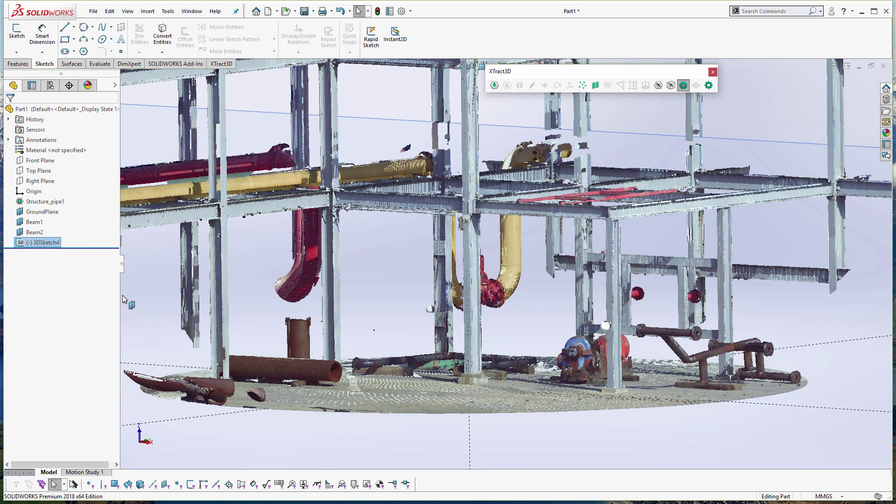
Step: Create a reference plane perpendicular to Beam1 and Beam2 and coincident with the 3D sketch point on the column
{"action": "scroll", "coordinate": [512, 254], "scroll_direction": "up", "scroll_amount": 3}
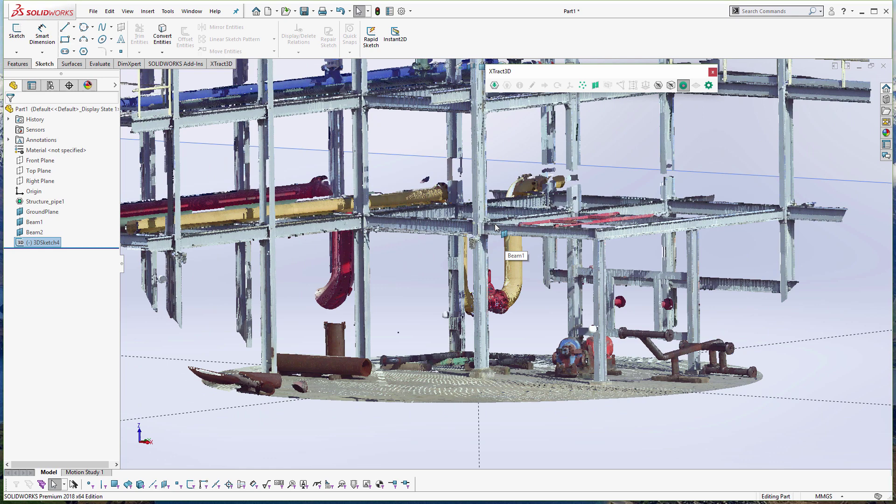
{"action": "middle_click_drag", "start_coordinate": [512, 253], "coordinate": [466, 323], "text": "ctrl"}
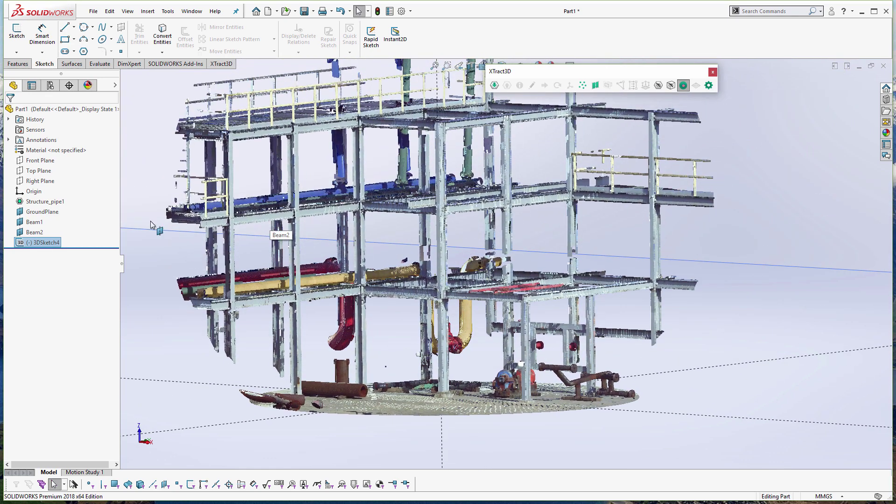
{"action": "left_click", "coordinate": [27, 66]}
{"action": "left_click", "coordinate": [381, 50]}
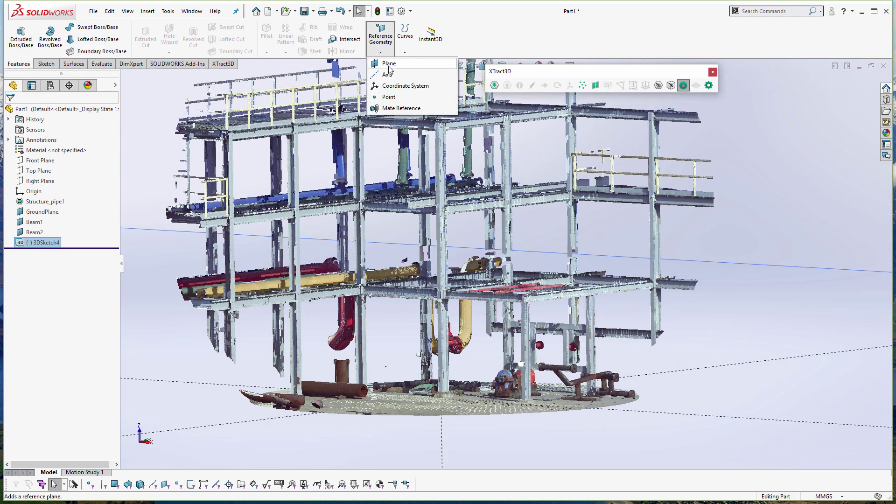
{"action": "left_click", "coordinate": [389, 64]}
{"action": "left_click", "coordinate": [124, 77]}
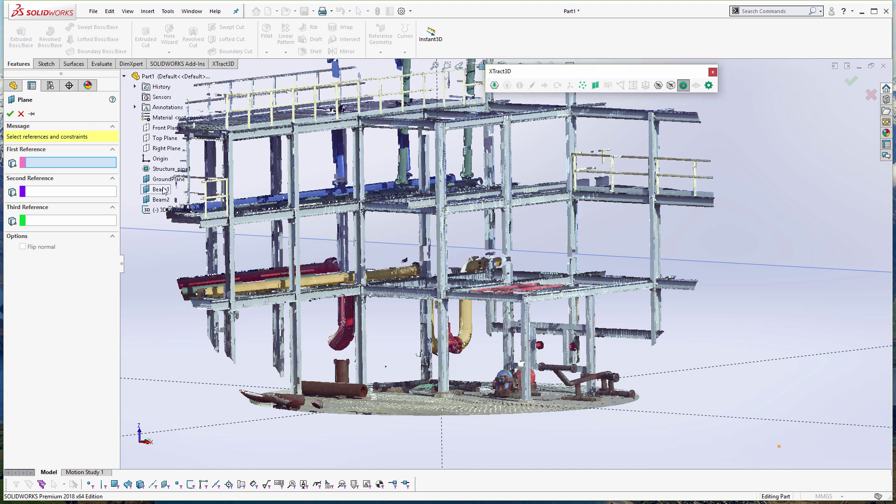
{"action": "left_click", "coordinate": [161, 189]}
{"action": "left_click", "coordinate": [161, 200]}
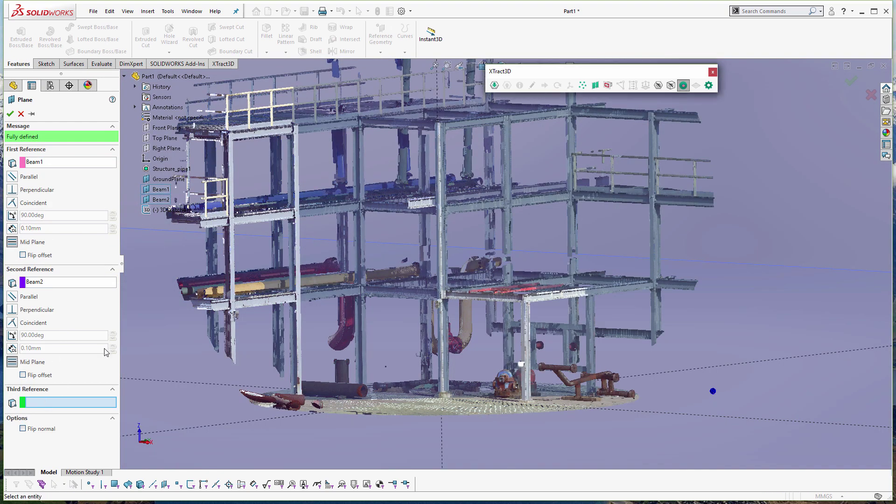
{"action": "left_click", "coordinate": [440, 313]}
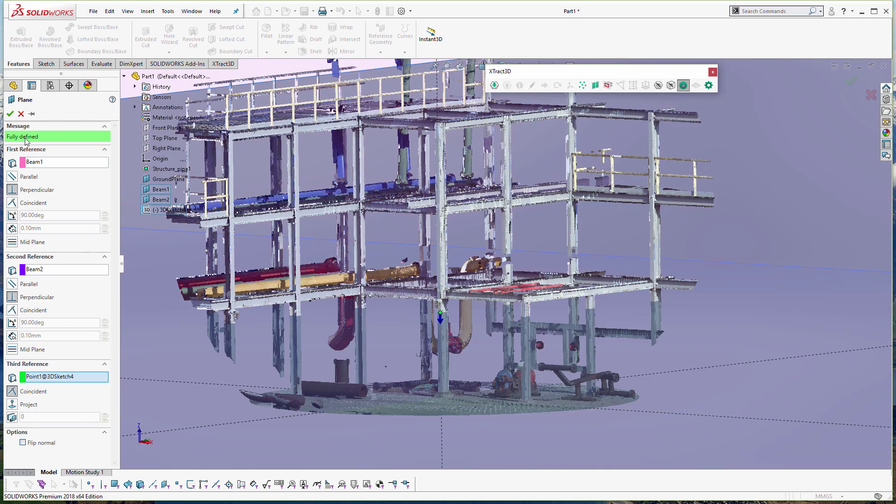
{"action": "left_click", "coordinate": [9, 113]}
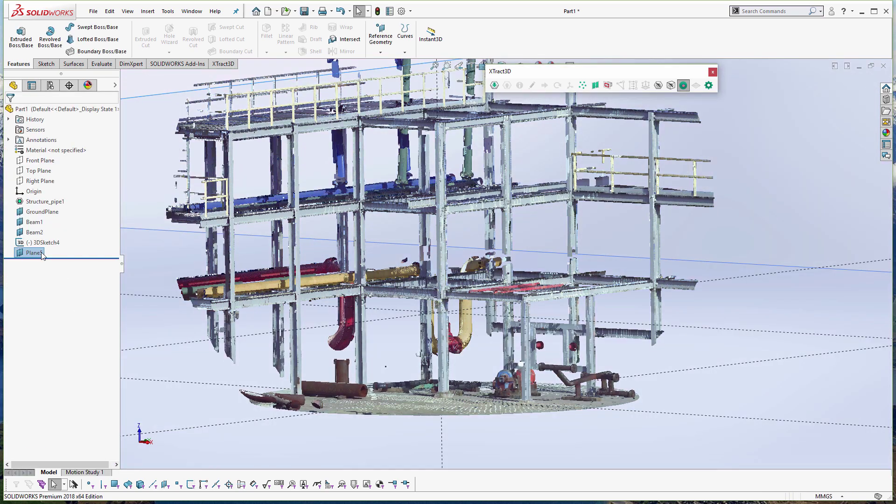
Step: Rename the new reference plane as BeamCross
{"action": "right_click", "coordinate": [32, 253]}
{"action": "left_click", "coordinate": [29, 255]}
{"action": "type", "text": "BeamCross"}
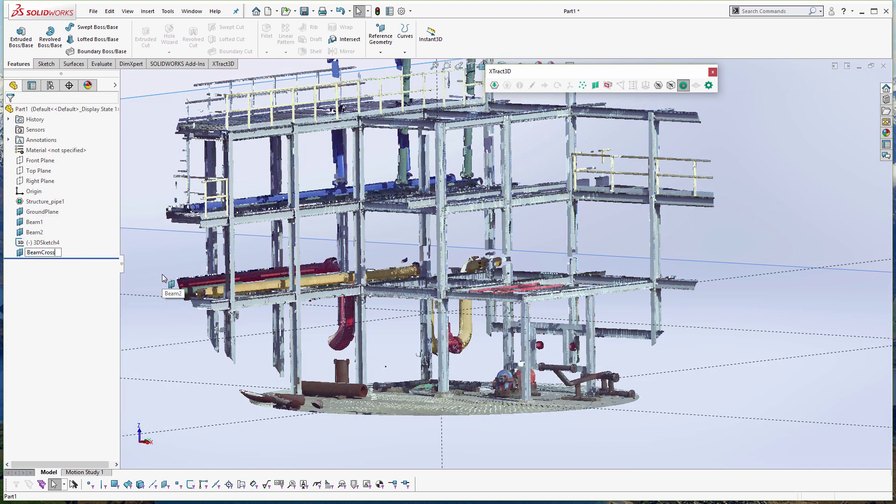
{"action": "key", "text": "Return"}
Step: Try to hide the Beam1 and Beam2 planes and the 3D point sketch together
{"action": "scroll", "coordinate": [441, 312], "scroll_direction": "up", "scroll_amount": 5}
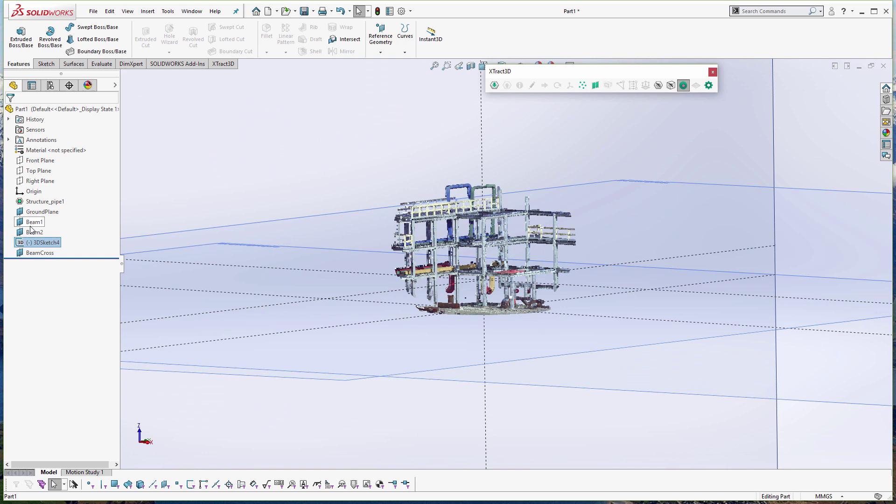
{"action": "left_click", "coordinate": [30, 224], "text": "shift"}
{"action": "right_click", "coordinate": [26, 241]}
{"action": "left_click", "coordinate": [39, 212]}
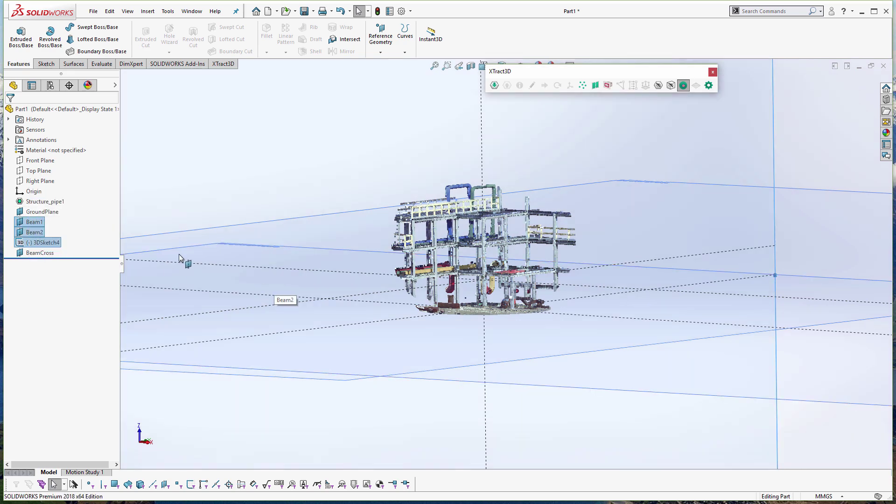
{"action": "left_click", "coordinate": [158, 275]}
{"action": "left_click", "coordinate": [31, 222]}
{"action": "left_click", "coordinate": [30, 241], "text": "shift"}
{"action": "right_click", "coordinate": [30, 241]}
{"action": "left_click", "coordinate": [40, 228]}
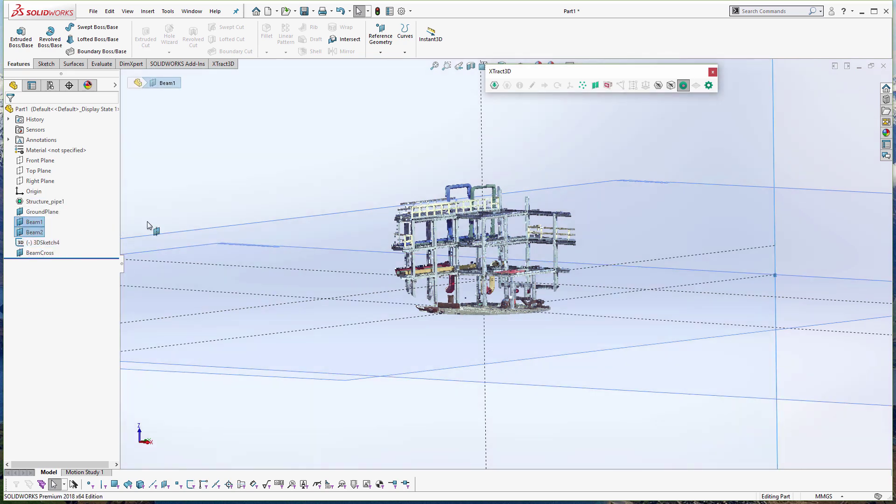
Step: Hide the Beam1, Beam2 and GroundPlane planes and the 3D point sketch individually
{"action": "right_click", "coordinate": [38, 224]}
{"action": "left_click", "coordinate": [62, 210]}
{"action": "right_click", "coordinate": [36, 233]}
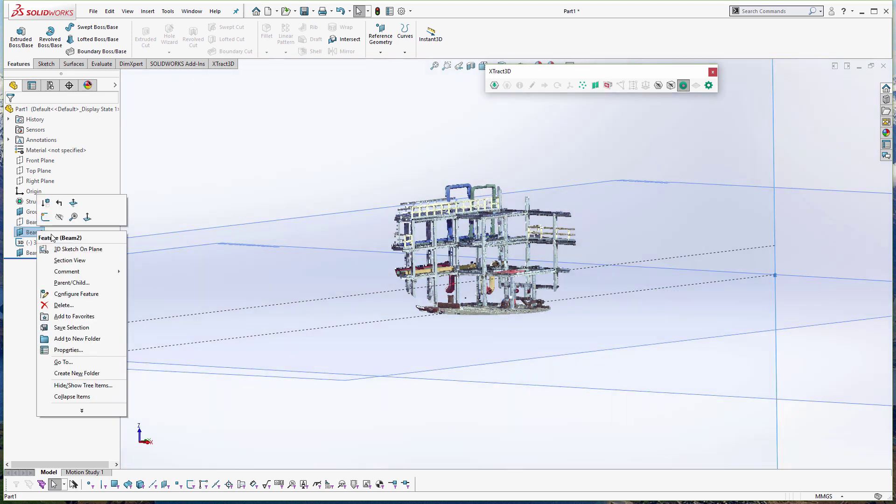
{"action": "left_click", "coordinate": [61, 218]}
{"action": "right_click", "coordinate": [36, 244]}
{"action": "left_click", "coordinate": [44, 228]}
{"action": "scroll", "coordinate": [508, 317], "scroll_direction": "down", "scroll_amount": 4}
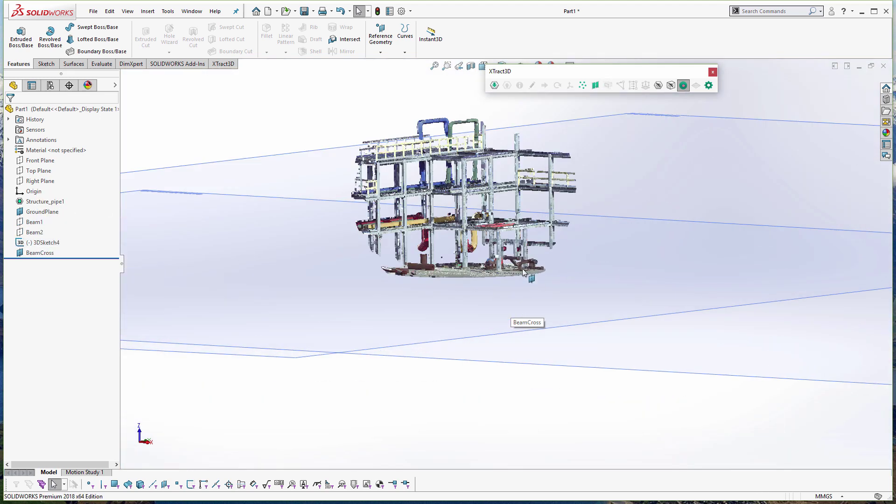
{"action": "right_click", "coordinate": [37, 212]}
{"action": "left_click", "coordinate": [57, 200]}
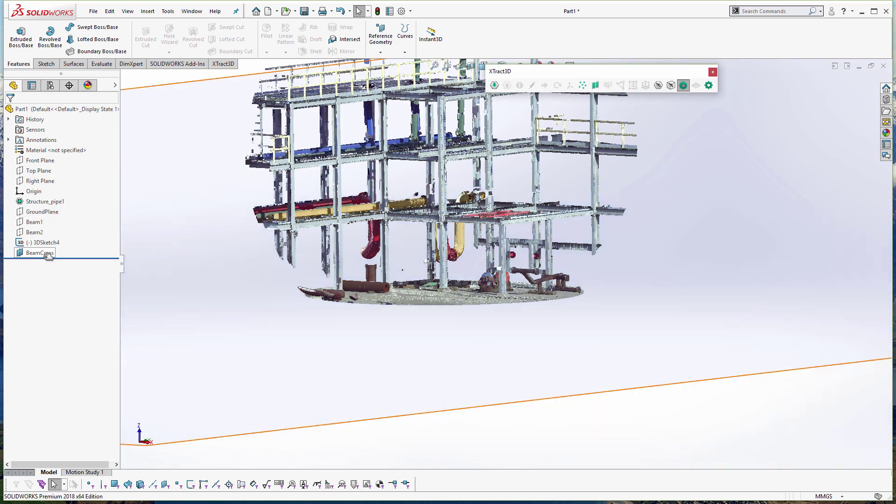
Step: Slice the point cloud with the BeamCross plane using the Slice with Plane method
{"action": "left_click", "coordinate": [48, 253]}
{"action": "middle_click_drag", "start_coordinate": [476, 230], "coordinate": [471, 280]}
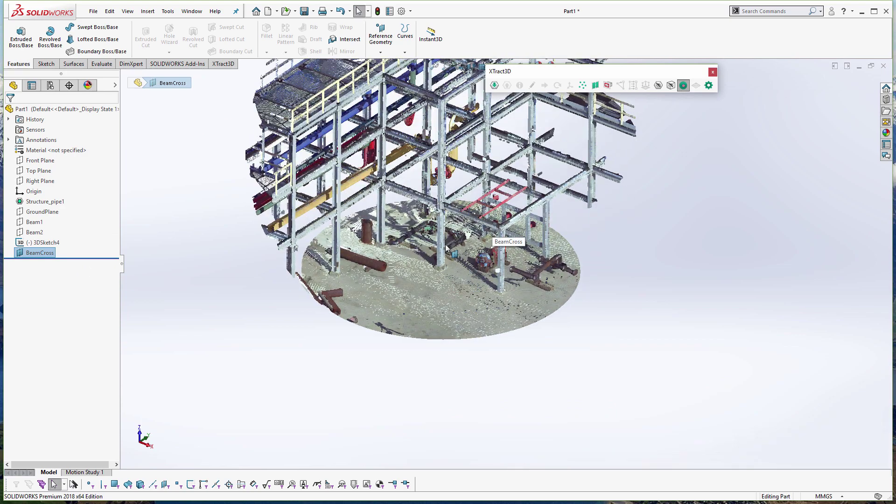
{"action": "middle_click_drag", "start_coordinate": [449, 252], "coordinate": [236, 88]}
{"action": "left_click", "coordinate": [608, 85]}
{"action": "scroll", "coordinate": [523, 220], "scroll_direction": "down", "scroll_amount": 10}
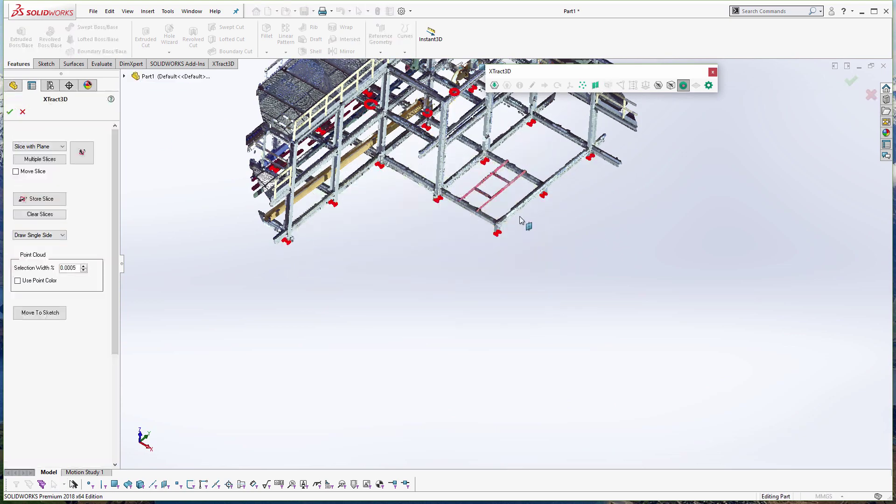
{"action": "scroll", "coordinate": [441, 257], "scroll_direction": "down", "scroll_amount": 3}
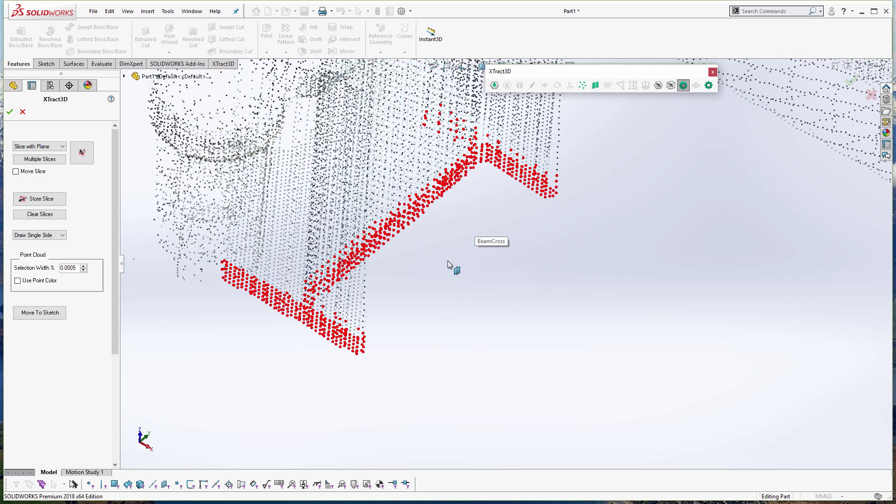
Step: Set the slice's point cloud selection width to 0.0002 %, checking the slice points on the central column
{"action": "left_click", "coordinate": [83, 270]}
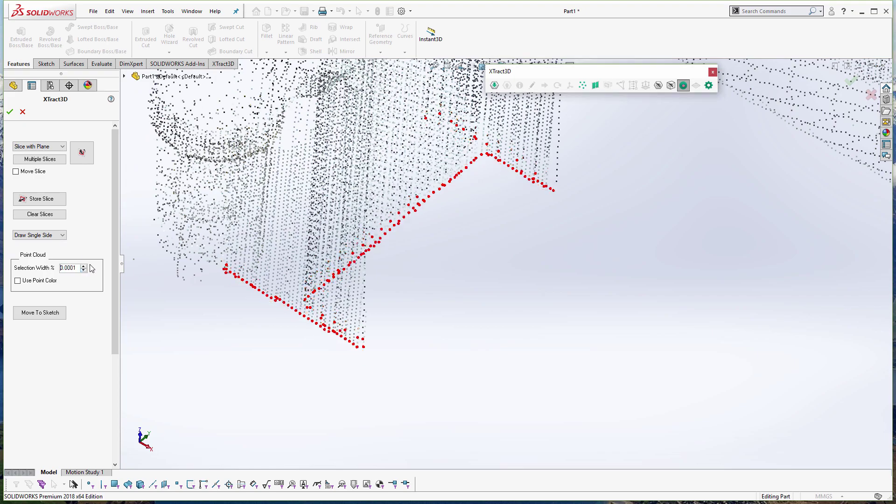
{"action": "left_click", "coordinate": [84, 266]}
{"action": "middle_click_drag", "start_coordinate": [451, 309], "coordinate": [418, 306]}
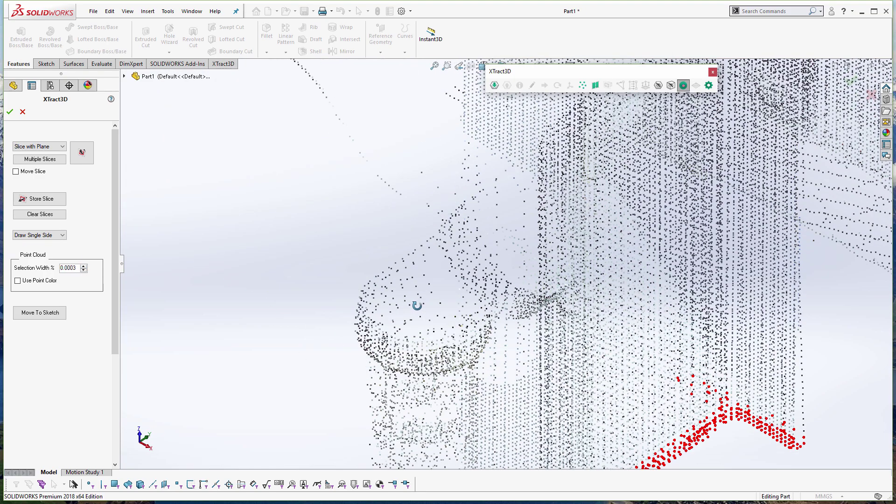
{"action": "scroll", "coordinate": [539, 340], "scroll_direction": "down", "scroll_amount": 4}
{"action": "scroll", "coordinate": [540, 340], "scroll_direction": "up", "scroll_amount": 6}
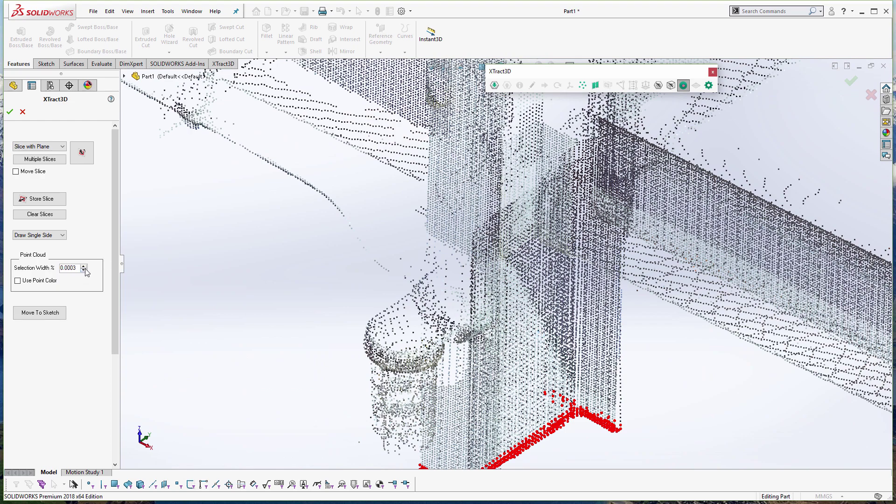
{"action": "left_click", "coordinate": [84, 269]}
{"action": "scroll", "coordinate": [527, 358], "scroll_direction": "up", "scroll_amount": 4}
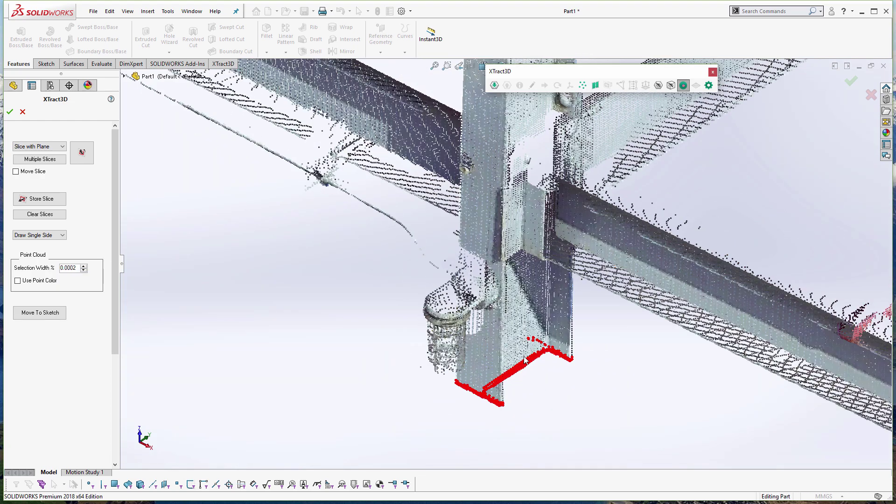
Step: Hide the rest of the point cloud to isolate the slice points and examine the column's I-shaped section
{"action": "scroll", "coordinate": [546, 368], "scroll_direction": "down", "scroll_amount": 6}
{"action": "scroll", "coordinate": [547, 343], "scroll_direction": "up", "scroll_amount": 7}
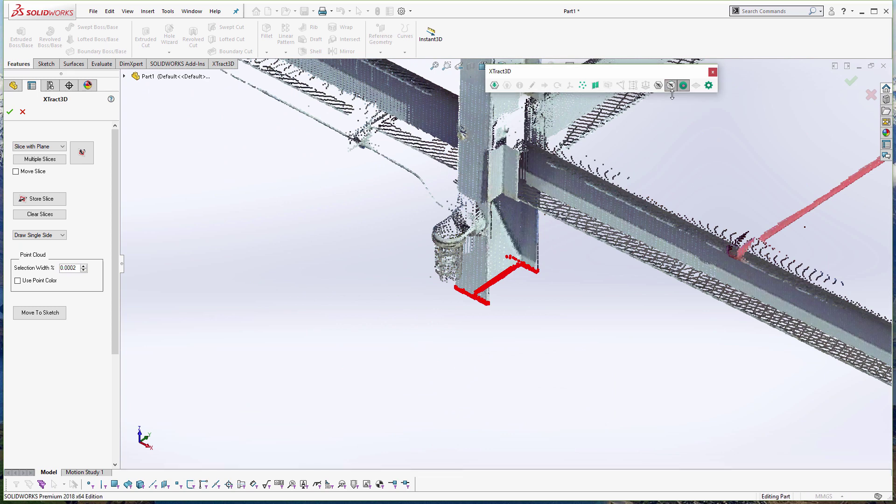
{"action": "left_click", "coordinate": [658, 85]}
{"action": "scroll", "coordinate": [613, 253], "scroll_direction": "down", "scroll_amount": 3}
{"action": "scroll", "coordinate": [515, 287], "scroll_direction": "up", "scroll_amount": 12}
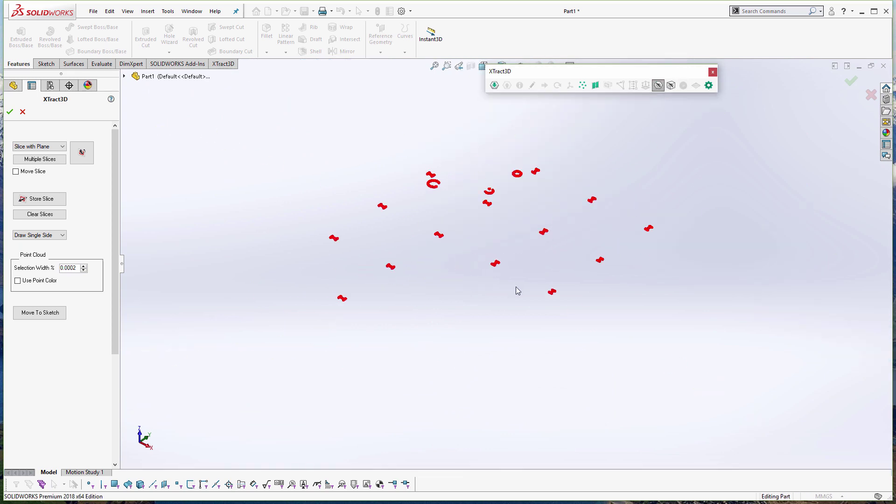
{"action": "scroll", "coordinate": [515, 268], "scroll_direction": "down", "scroll_amount": 6}
{"action": "scroll", "coordinate": [477, 260], "scroll_direction": "down", "scroll_amount": 5}
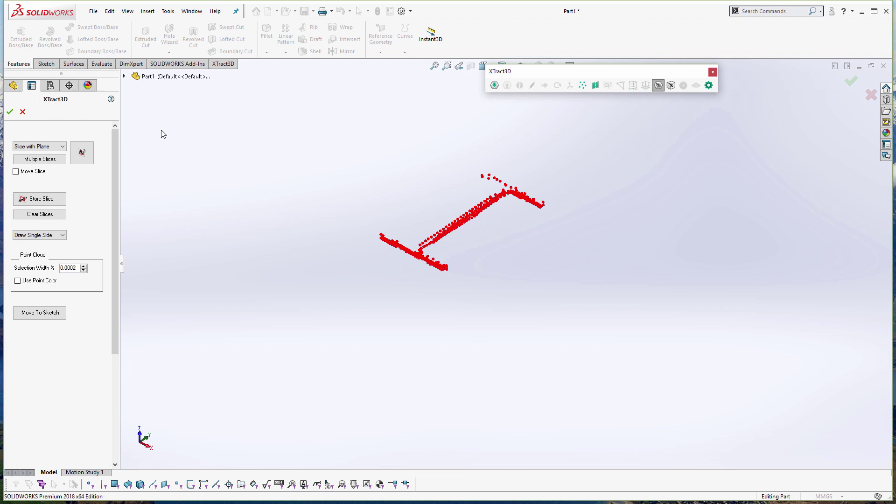
Step: Start a sketch on the BeamCross plane and draw a vertical line about 0.15 mm long beside the left flange's outer slice points
{"action": "left_click", "coordinate": [47, 65]}
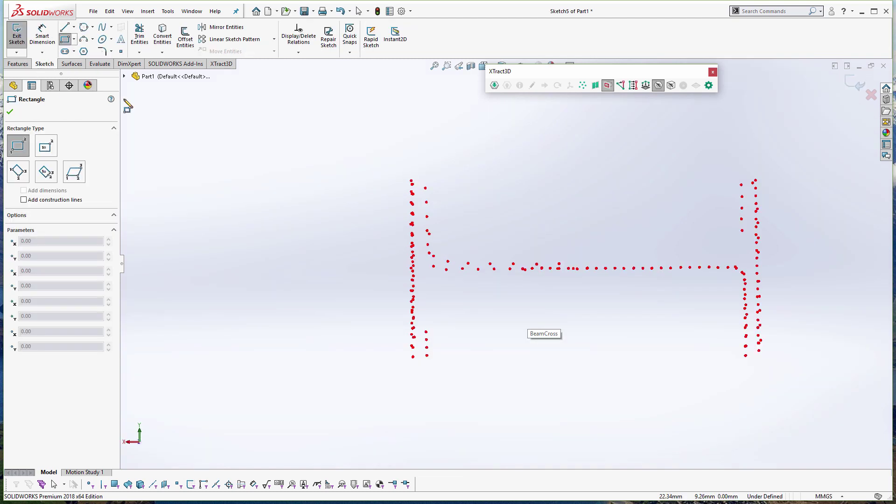
{"action": "left_click", "coordinate": [67, 28]}
{"action": "left_click", "coordinate": [412, 282]}
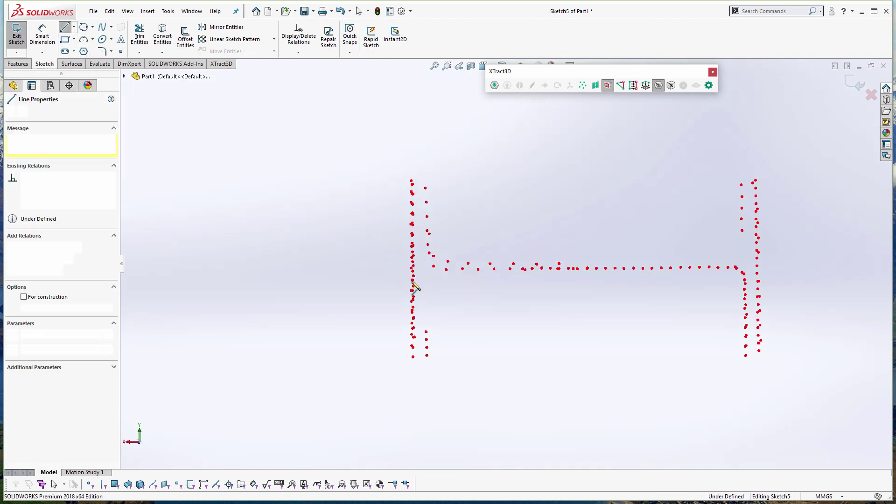
{"action": "left_click", "coordinate": [408, 162]}
{"action": "double_click", "coordinate": [413, 362]}
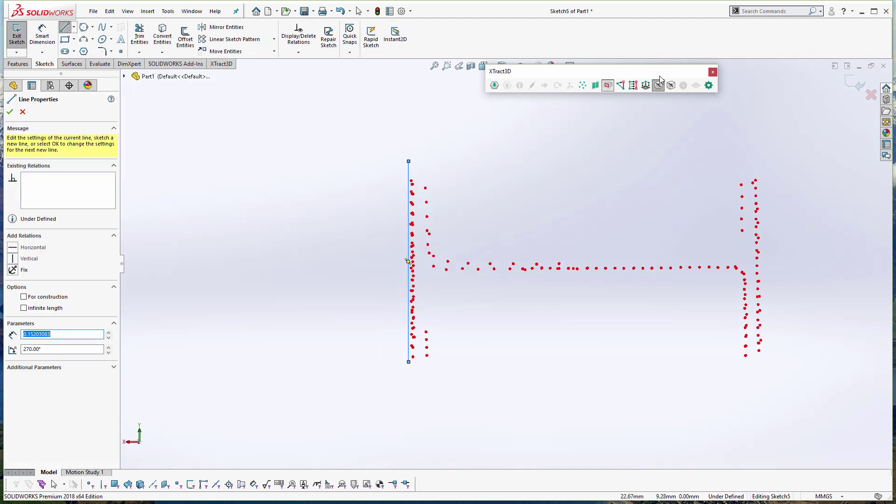
Step: Try to fit the vertical line to the left flange's outer slice points
{"action": "left_click", "coordinate": [633, 85]}
{"action": "left_click", "coordinate": [413, 165]}
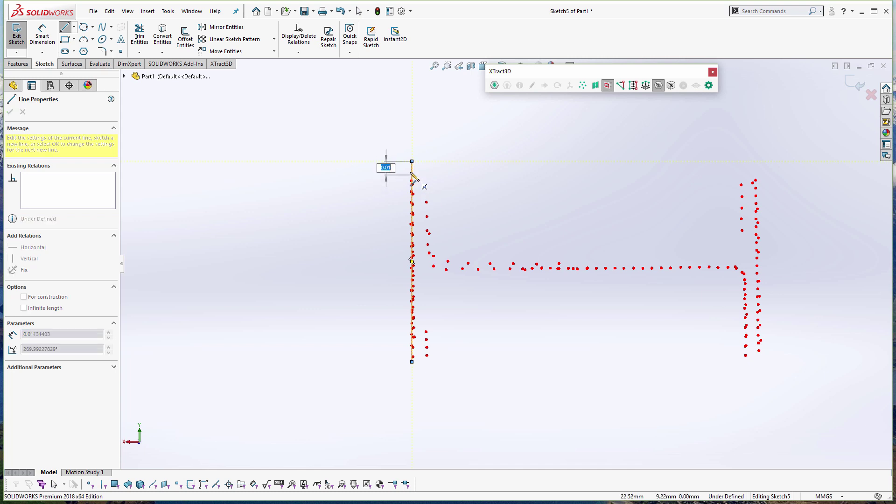
{"action": "key", "text": "ctrl+z"}
{"action": "key", "text": "Escape"}
Step: Fit the line to the left flange's outer slice points and adjust both of its endpoints to span the flange
{"action": "left_click", "coordinate": [409, 162]}
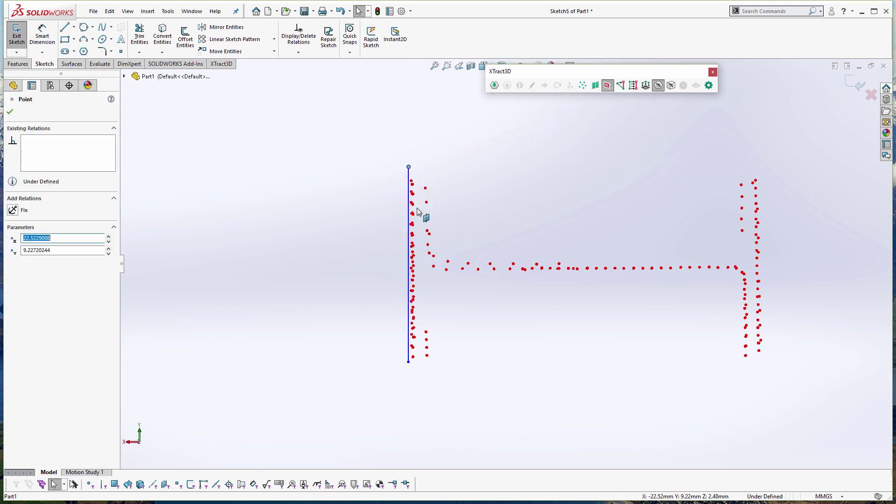
{"action": "left_click", "coordinate": [409, 201]}
{"action": "left_click", "coordinate": [632, 87]}
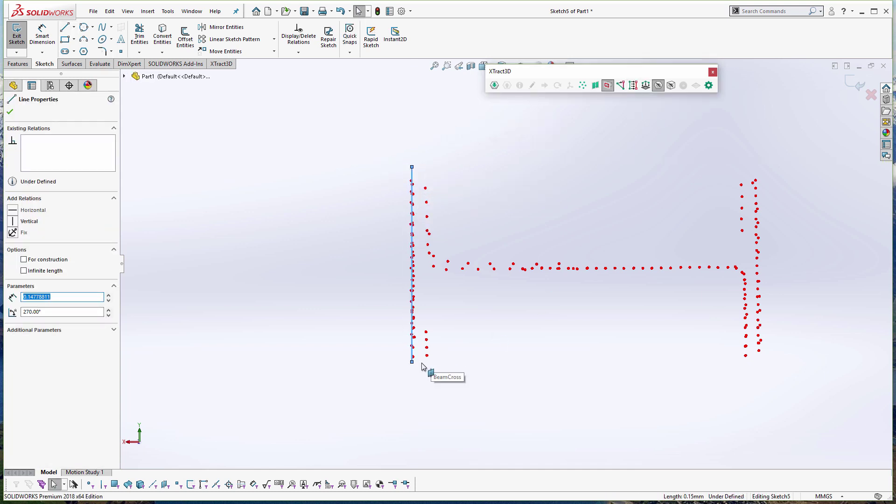
{"action": "left_click_drag", "start_coordinate": [413, 367], "coordinate": [415, 373]}
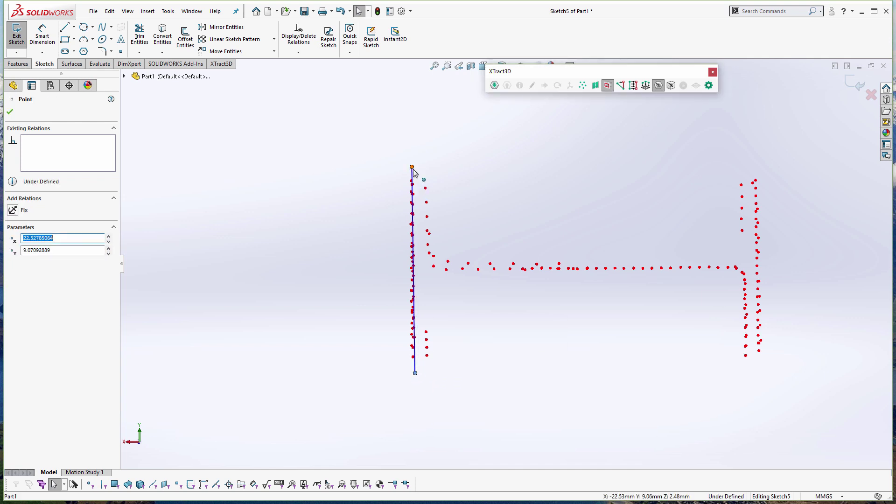
{"action": "left_click_drag", "start_coordinate": [413, 171], "coordinate": [411, 180]}
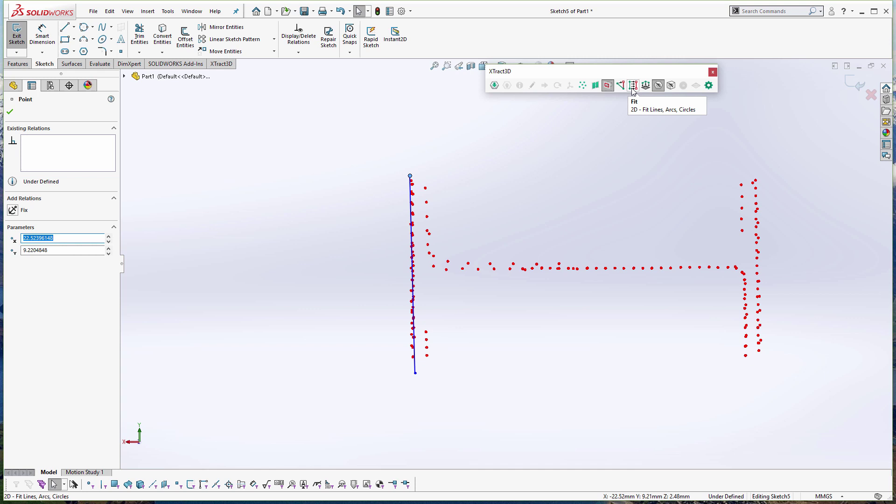
Step: Close the left flange outline with a top edge, an inner edge along the slice points and a bottom edge
{"action": "left_click", "coordinate": [64, 29]}
{"action": "left_click", "coordinate": [411, 181]}
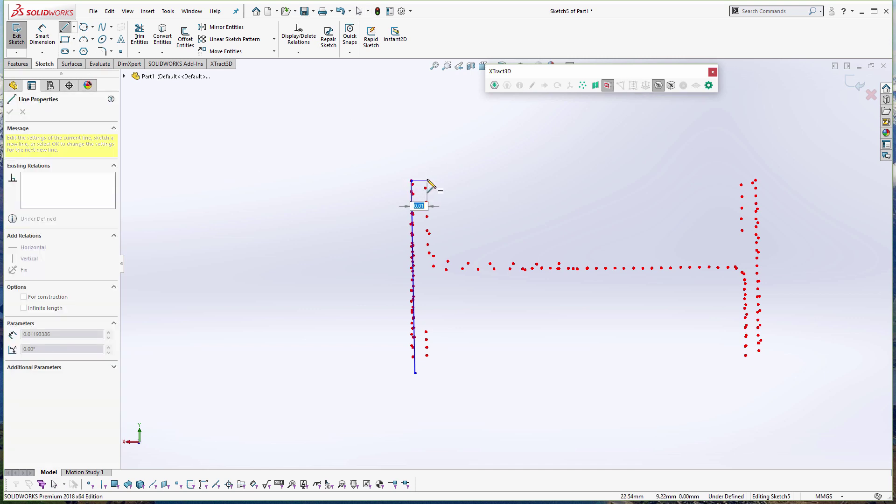
{"action": "left_click", "coordinate": [426, 180]}
{"action": "left_click", "coordinate": [426, 373]}
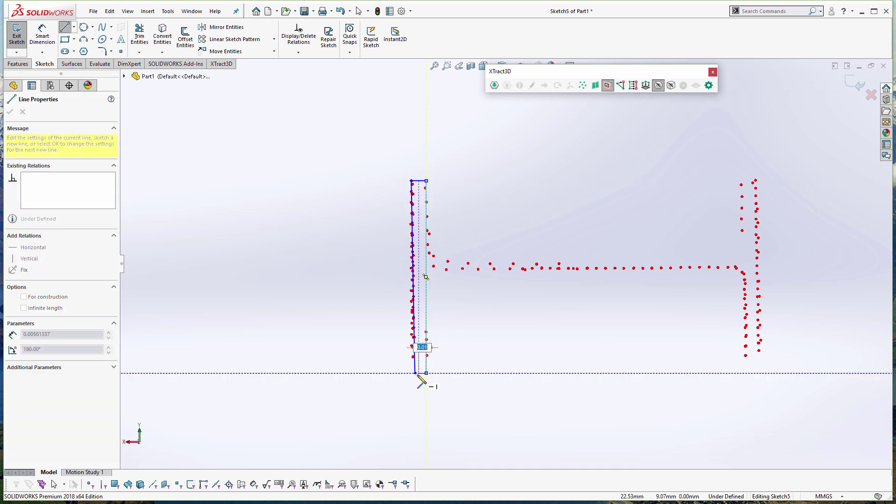
{"action": "left_click", "coordinate": [415, 373]}
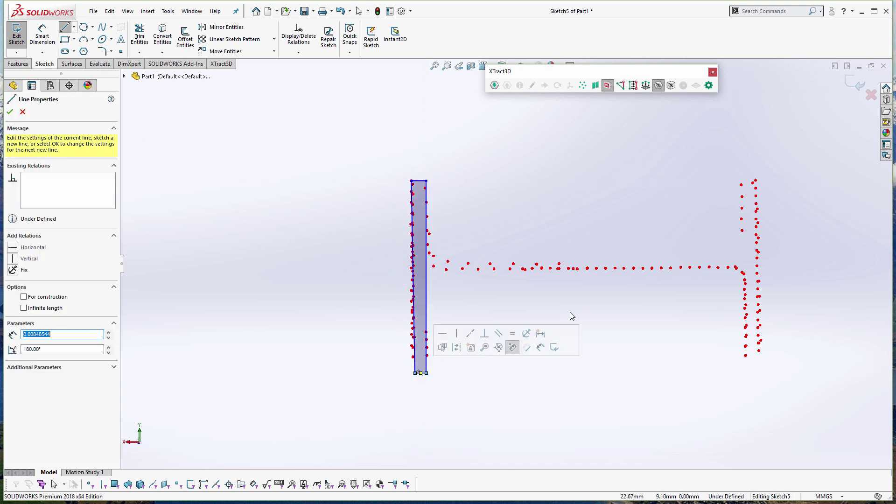
Step: Sketch the right flange as a closed four-line outline around its slice points
{"action": "left_click", "coordinate": [740, 180]}
{"action": "left_click", "coordinate": [755, 180]}
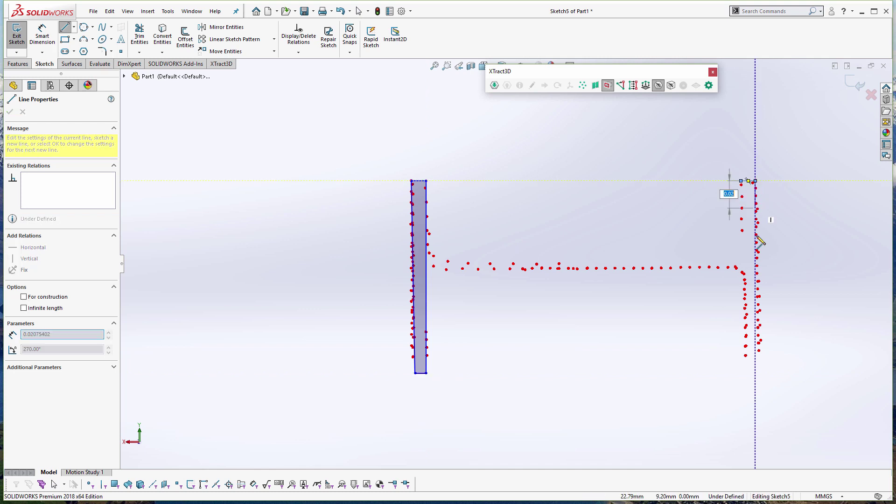
{"action": "left_click", "coordinate": [758, 366]}
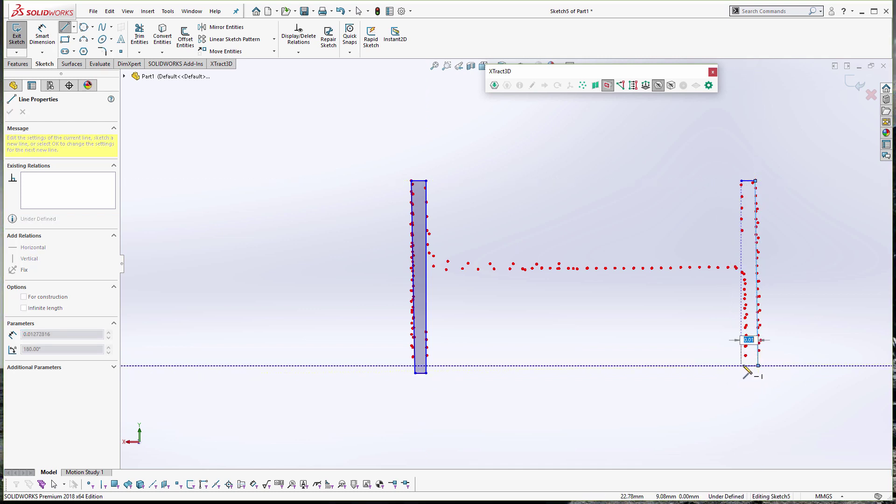
{"action": "left_click", "coordinate": [741, 366]}
{"action": "left_click", "coordinate": [740, 180]}
{"action": "key", "text": "Escape"}
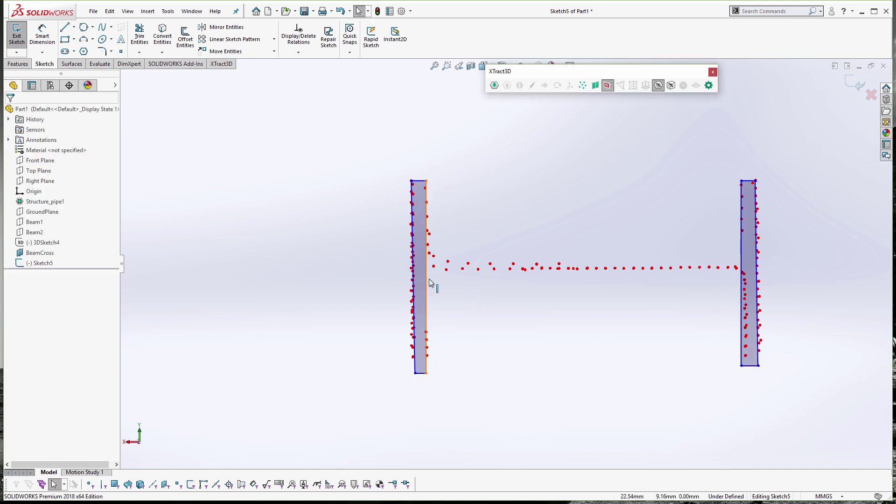
Step: Square up the left flange's lower outer corner and the right flange's upper corners, and shift the left flange's inner edge slightly inward
{"action": "left_click", "coordinate": [414, 373]}
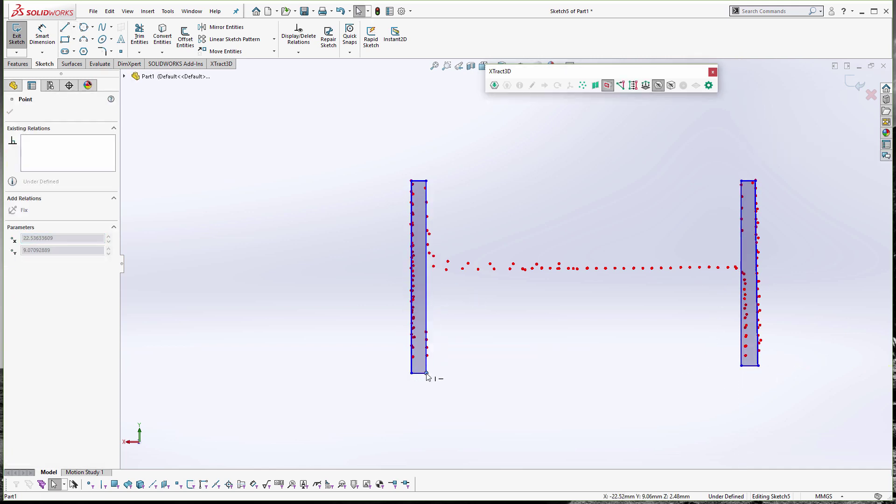
{"action": "key", "text": "Escape"}
{"action": "mouse_move", "coordinate": [755, 181]}
{"action": "left_mouse_down"}
{"action": "mouse_move", "coordinate": [777, 180]}
{"action": "mouse_move", "coordinate": [758, 181]}
{"action": "left_mouse_up"}
{"action": "mouse_move", "coordinate": [741, 181]}
{"action": "left_mouse_down"}
{"action": "mouse_move", "coordinate": [726, 181]}
{"action": "mouse_move", "coordinate": [741, 181]}
{"action": "left_mouse_up"}
{"action": "key", "text": "Escape"}
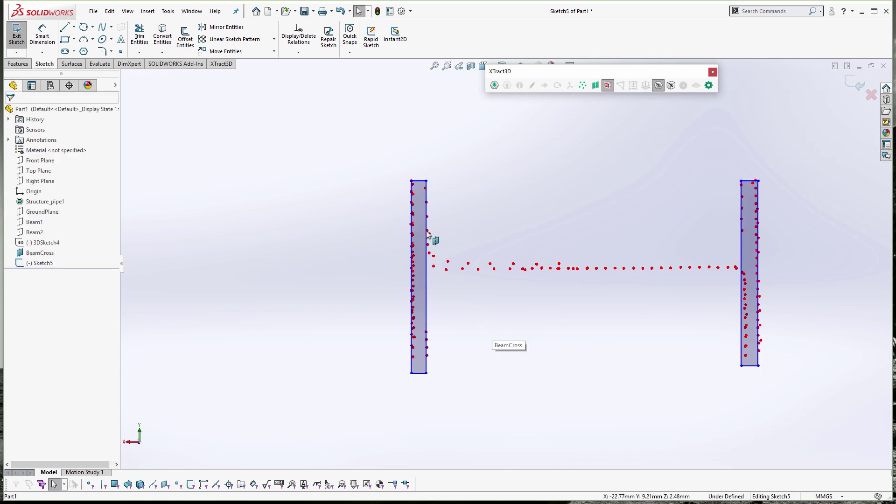
{"action": "left_click", "coordinate": [74, 27]}
{"action": "mouse_move", "coordinate": [426, 273]}
{"action": "left_mouse_down"}
{"action": "mouse_move", "coordinate": [566, 272]}
{"action": "mouse_move", "coordinate": [431, 275]}
{"action": "left_mouse_up"}
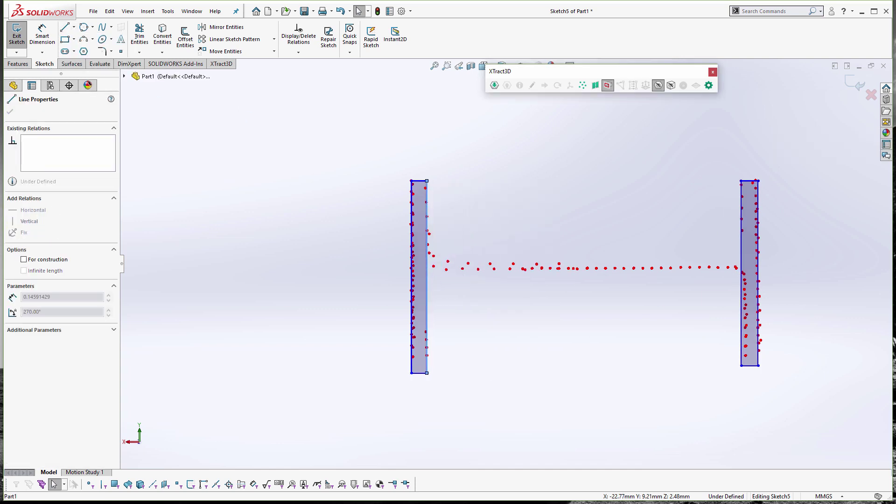
Step: Sketch two horizontal web lines along the slice points, connecting the inner edges of the two flanges
{"action": "left_click", "coordinate": [65, 27]}
{"action": "left_click", "coordinate": [427, 261]}
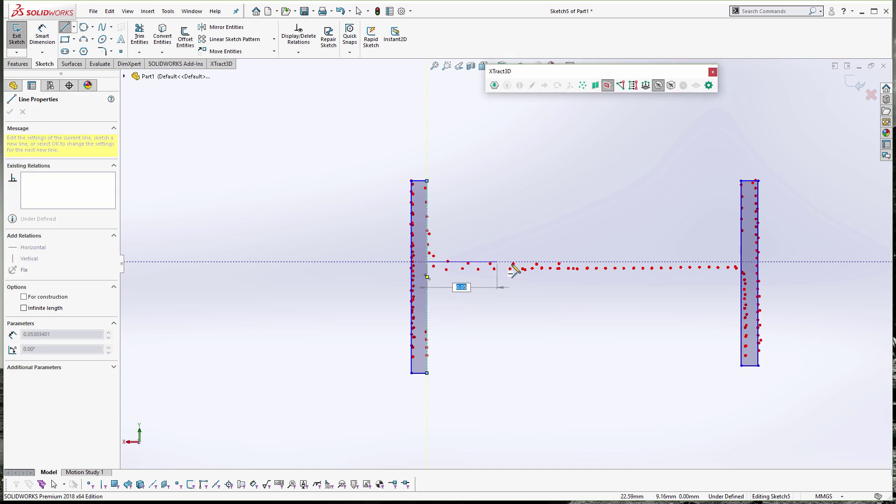
{"action": "left_click", "coordinate": [741, 262]}
{"action": "left_click", "coordinate": [740, 268]}
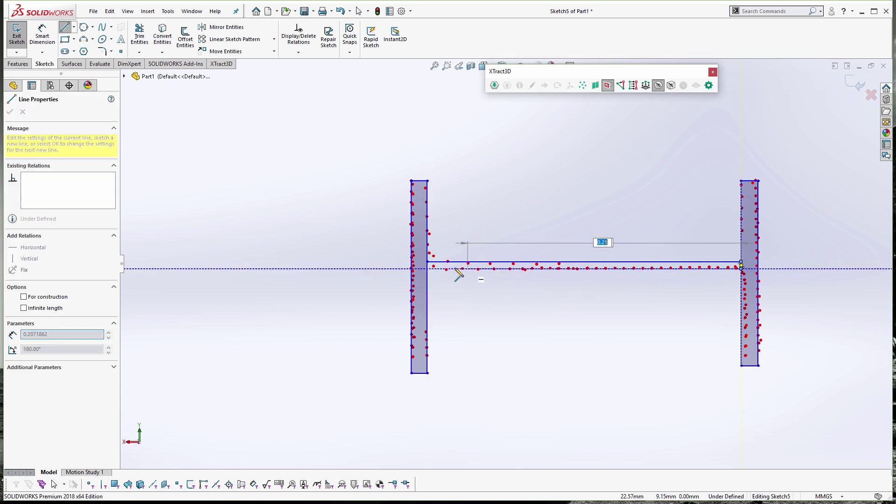
{"action": "left_click", "coordinate": [427, 269]}
{"action": "key", "text": "Escape"}
Step: Trim both flanges' inner edges between the web lines to form one continuous I-shaped profile
{"action": "scroll", "coordinate": [490, 299], "scroll_direction": "up", "scroll_amount": 2}
{"action": "scroll", "coordinate": [488, 297], "scroll_direction": "down", "scroll_amount": 9}
{"action": "mouse_move", "coordinate": [386, 185]}
{"action": "left_mouse_down"}
{"action": "mouse_move", "coordinate": [420, 186]}
{"action": "mouse_move", "coordinate": [386, 184]}
{"action": "mouse_move", "coordinate": [374, 172]}
{"action": "left_mouse_up"}
{"action": "left_click", "coordinate": [452, 226]}
{"action": "left_click", "coordinate": [139, 35]}
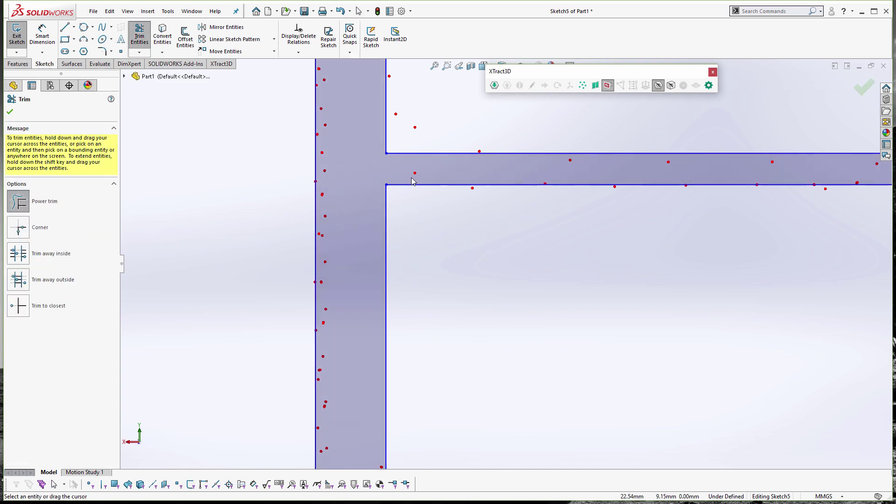
{"action": "scroll", "coordinate": [411, 179], "scroll_direction": "down", "scroll_amount": 3}
{"action": "scroll", "coordinate": [411, 182], "scroll_direction": "up", "scroll_amount": 11}
{"action": "scroll", "coordinate": [695, 254], "scroll_direction": "down", "scroll_amount": 6}
{"action": "left_click_drag", "start_coordinate": [591, 249], "coordinate": [609, 252]}
{"action": "scroll", "coordinate": [521, 180], "scroll_direction": "up", "scroll_amount": 6}
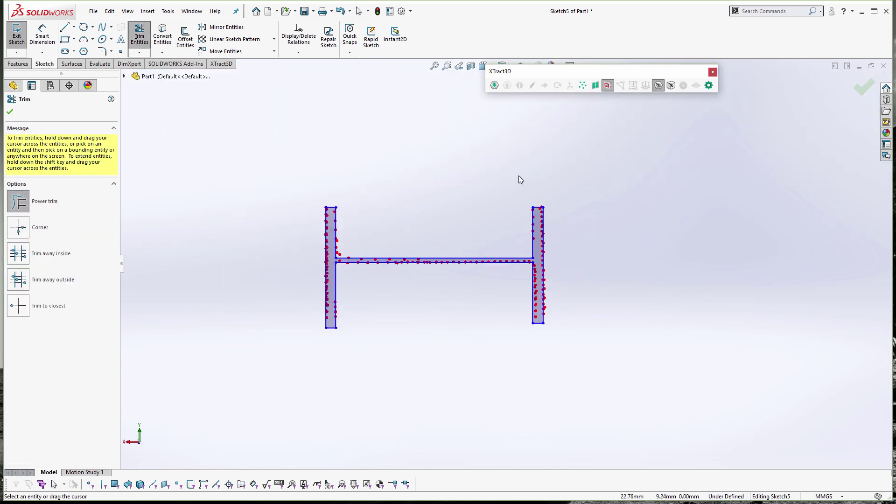
{"action": "scroll", "coordinate": [520, 180], "scroll_direction": "down", "scroll_amount": 2}
{"action": "key", "text": "Escape"}
Step: Set the flanges' end edges to 0.012 mm, lengthen the right flange at both ends, and finish the sketch
{"action": "left_click", "coordinate": [558, 217]}
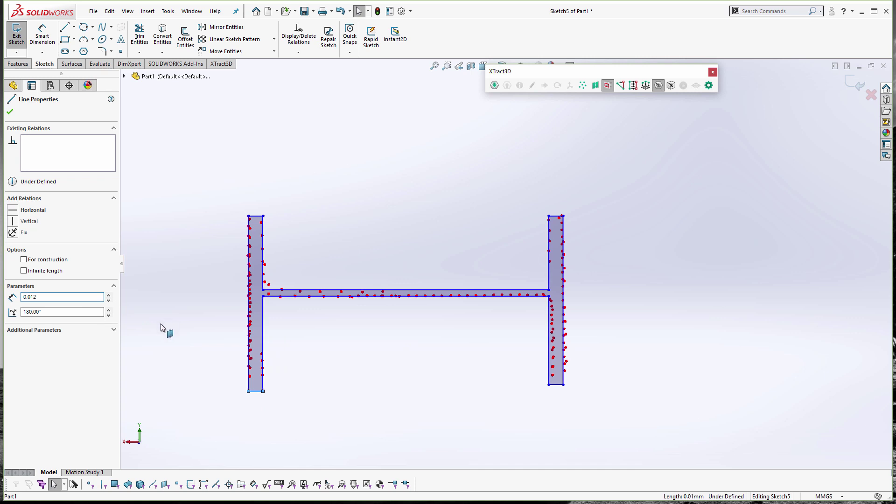
{"action": "key", "text": "Escape"}
{"action": "left_click_drag", "start_coordinate": [549, 386], "coordinate": [553, 400]}
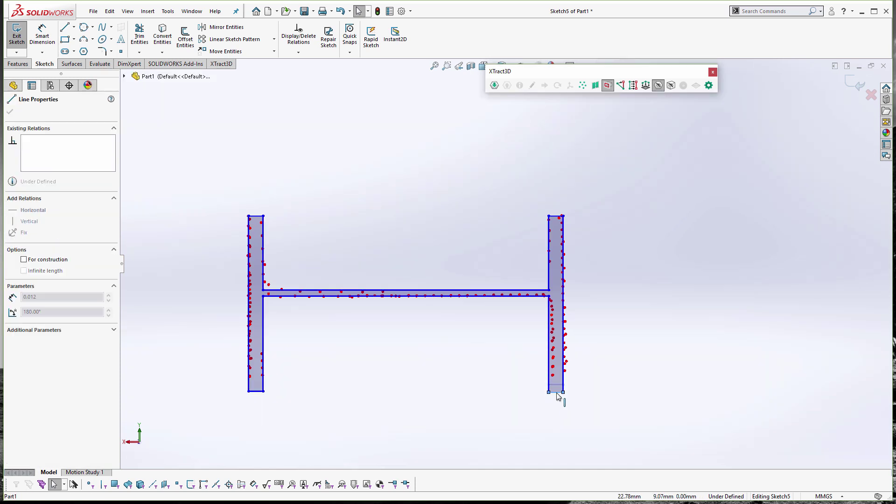
{"action": "left_click_drag", "start_coordinate": [555, 214], "coordinate": [557, 211]}
{"action": "key", "text": "Escape"}
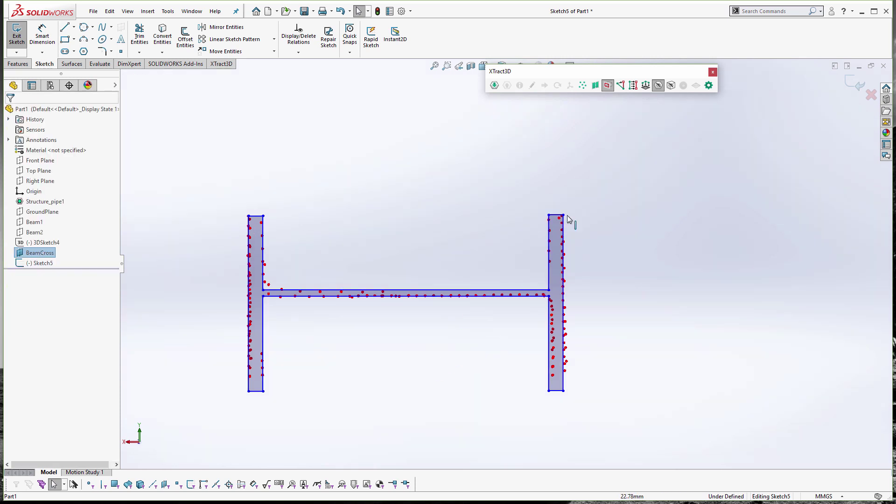
{"action": "left_click_drag", "start_coordinate": [555, 215], "coordinate": [556, 212]}
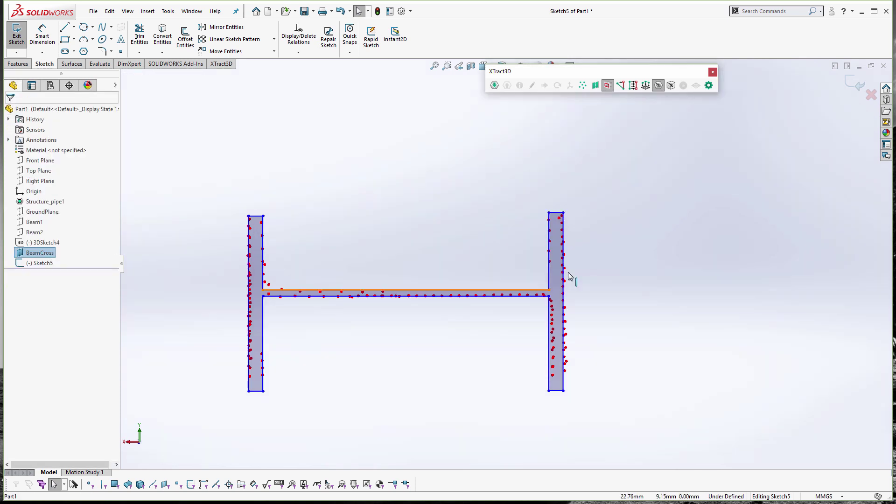
{"action": "left_click", "coordinate": [17, 39]}
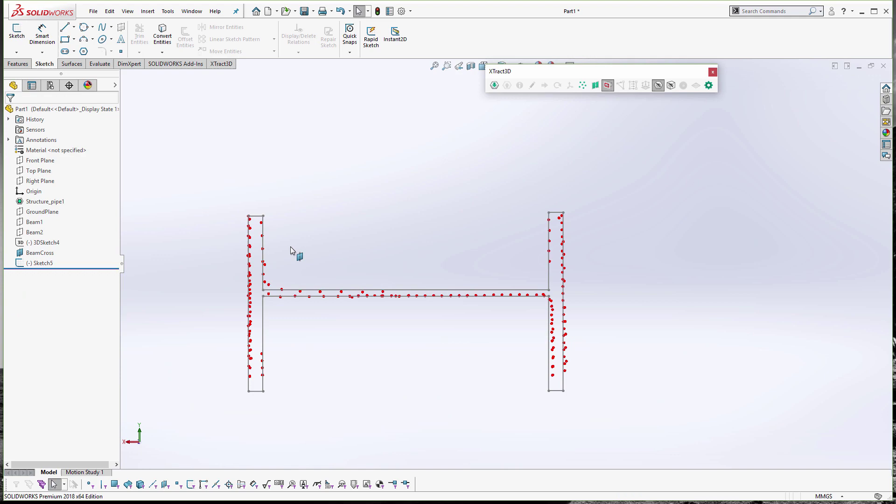
Step: Show the hidden point cloud again and turn off the slice points
{"action": "left_click", "coordinate": [660, 85]}
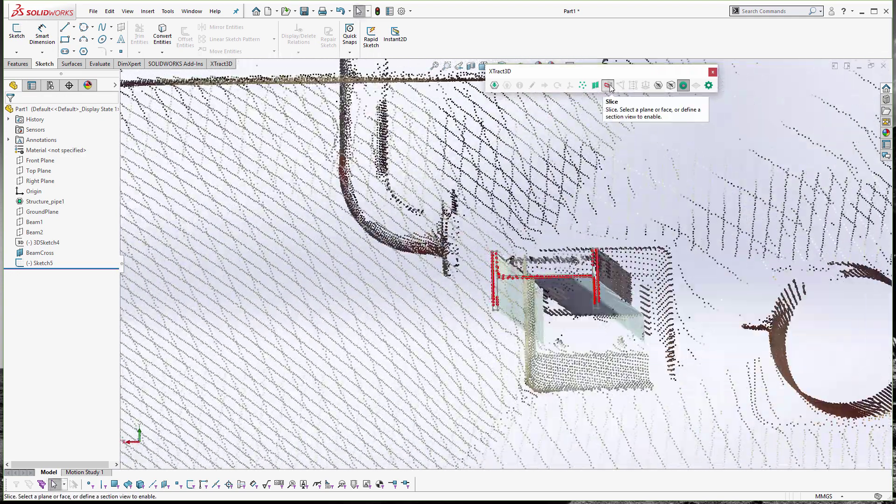
{"action": "left_click", "coordinate": [611, 86]}
{"action": "scroll", "coordinate": [560, 244], "scroll_direction": "up", "scroll_amount": 10}
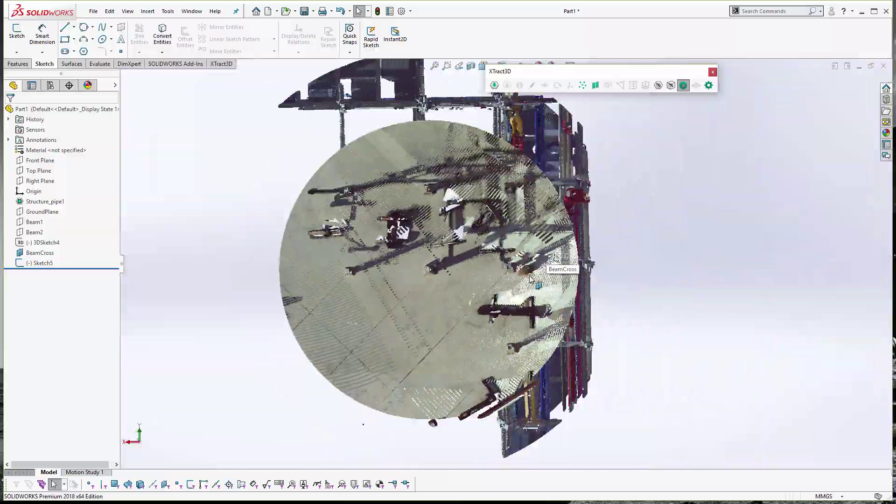
Step: Create a new 3D point sketch with points picked at a column's base and at its top beneath the beam
{"action": "middle_click_drag", "start_coordinate": [560, 244], "coordinate": [441, 313]}
{"action": "scroll", "coordinate": [440, 313], "scroll_direction": "down", "scroll_amount": 5}
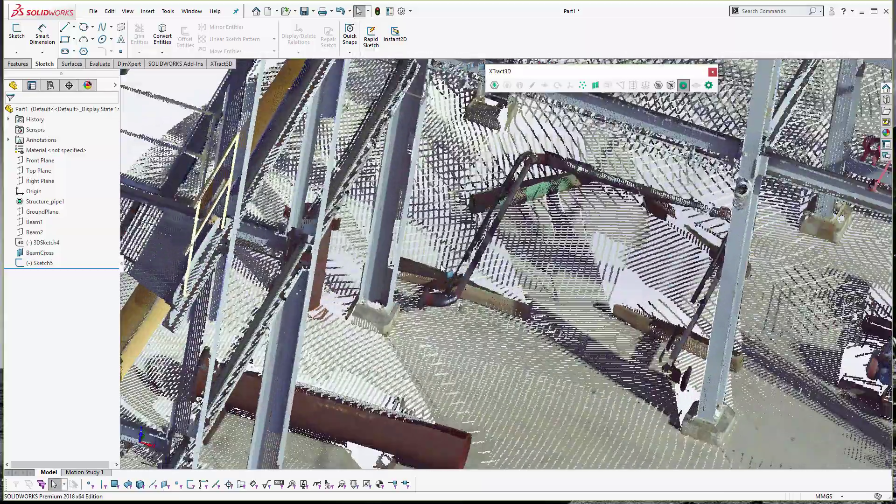
{"action": "scroll", "coordinate": [484, 225], "scroll_direction": "up", "scroll_amount": 5}
{"action": "mouse_move", "coordinate": [485, 234]}
{"action": "middle_mouse_down"}
{"action": "mouse_move", "coordinate": [476, 187]}
{"action": "mouse_move", "coordinate": [429, 150]}
{"action": "mouse_move", "coordinate": [501, 256]}
{"action": "mouse_move", "coordinate": [490, 231]}
{"action": "middle_mouse_up"}
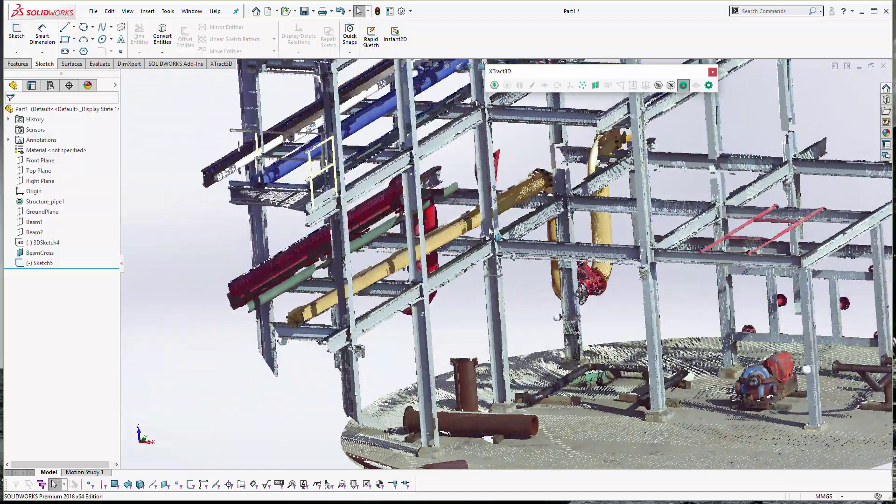
{"action": "scroll", "coordinate": [523, 282], "scroll_direction": "up", "scroll_amount": 3}
{"action": "scroll", "coordinate": [518, 281], "scroll_direction": "down", "scroll_amount": 2}
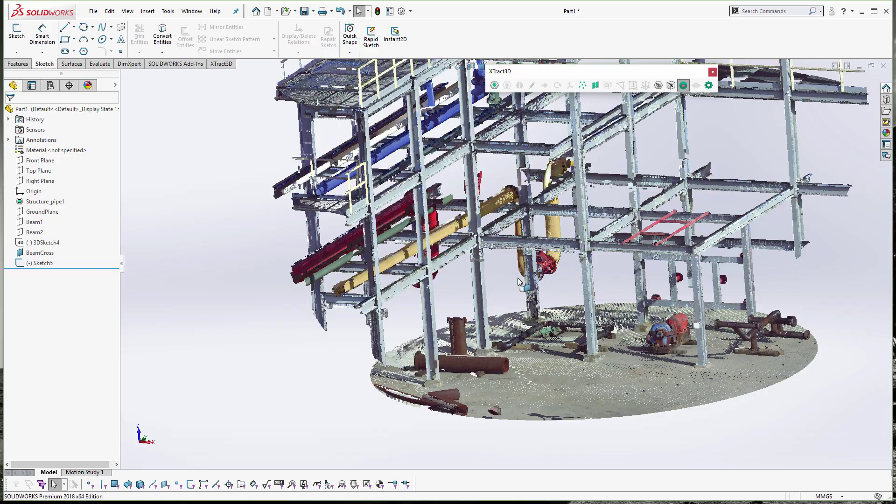
{"action": "left_click", "coordinate": [582, 85]}
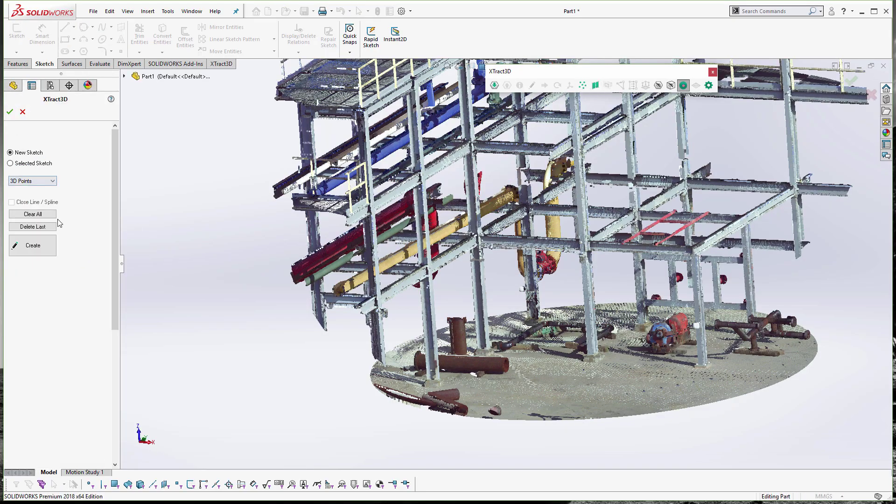
{"action": "scroll", "coordinate": [518, 231], "scroll_direction": "down", "scroll_amount": 8}
{"action": "scroll", "coordinate": [517, 231], "scroll_direction": "up", "scroll_amount": 8}
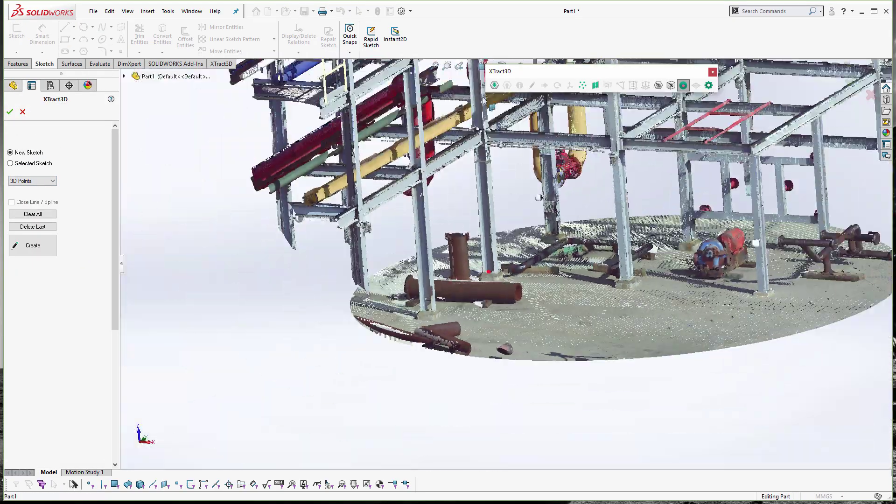
{"action": "scroll", "coordinate": [483, 218], "scroll_direction": "down", "scroll_amount": 8}
{"action": "scroll", "coordinate": [483, 218], "scroll_direction": "down", "scroll_amount": 4}
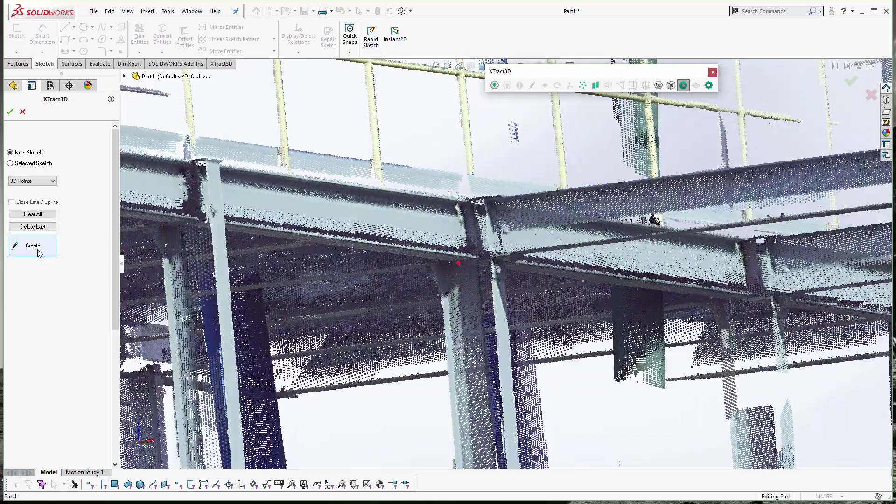
{"action": "left_click", "coordinate": [10, 112]}
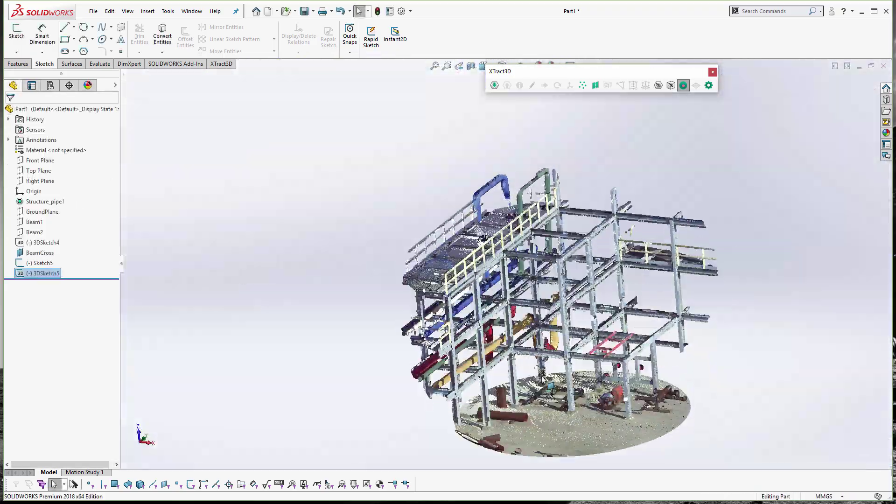
{"action": "scroll", "coordinate": [546, 404], "scroll_direction": "down", "scroll_amount": 5}
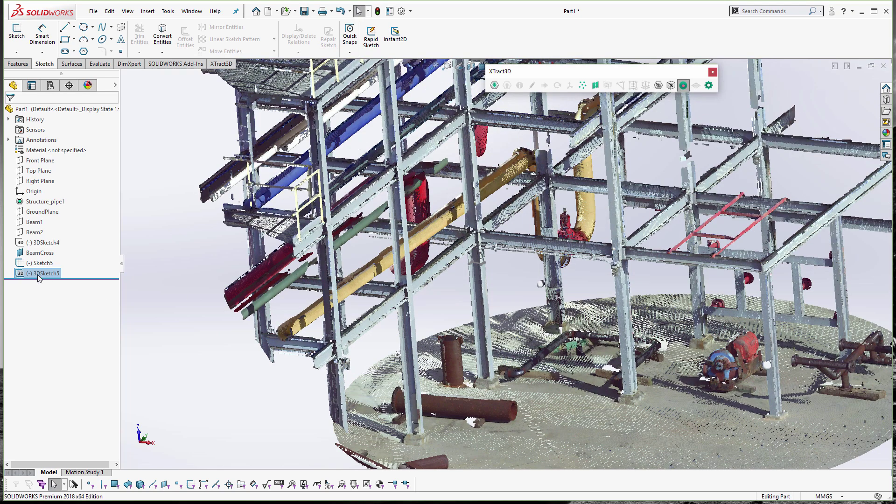
{"action": "left_click", "coordinate": [39, 274]}
{"action": "key", "text": "Escape"}
{"action": "left_click", "coordinate": [72, 63]}
{"action": "left_click", "coordinate": [18, 63]}
{"action": "left_click", "coordinate": [21, 35]}
{"action": "left_click", "coordinate": [71, 141]}
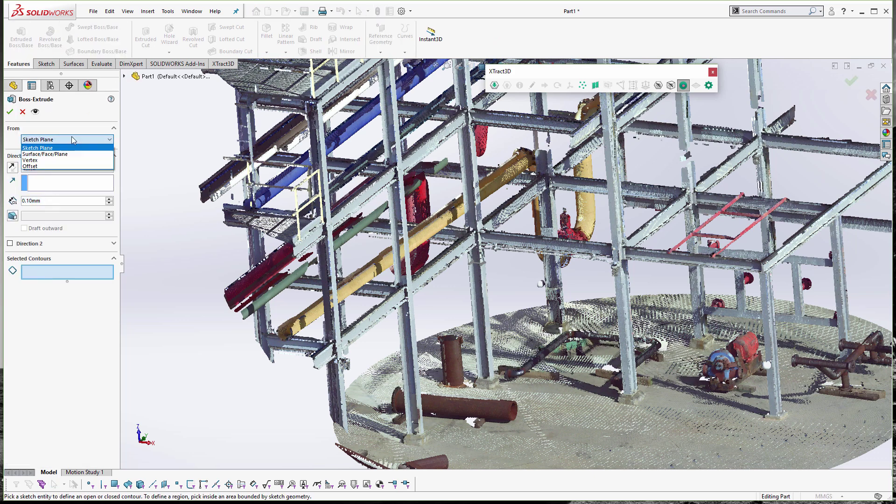
{"action": "left_click", "coordinate": [71, 142]}
{"action": "left_click", "coordinate": [124, 76]}
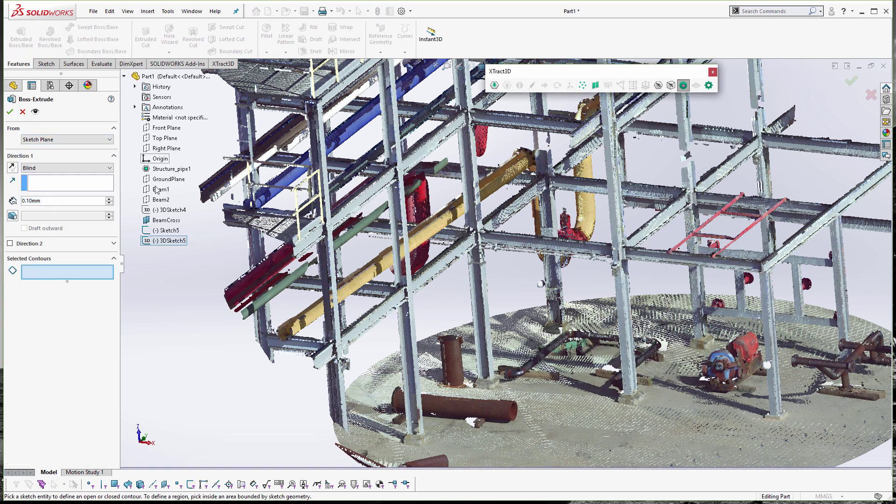
{"action": "left_click", "coordinate": [22, 112]}
Step: Extrude the column's I-shaped profile sketch, ending the first direction at the 3D sketch point at the column's base
{"action": "left_click", "coordinate": [21, 35]}
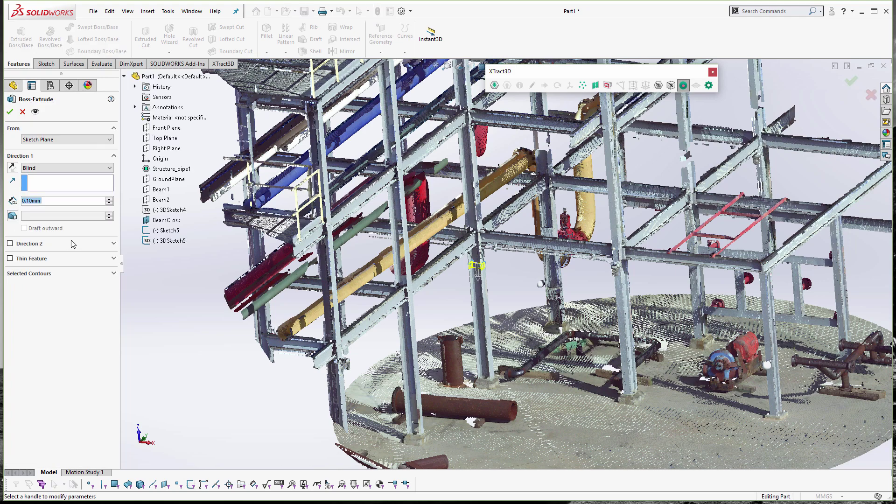
{"action": "left_click", "coordinate": [66, 168]}
{"action": "left_click", "coordinate": [70, 183]}
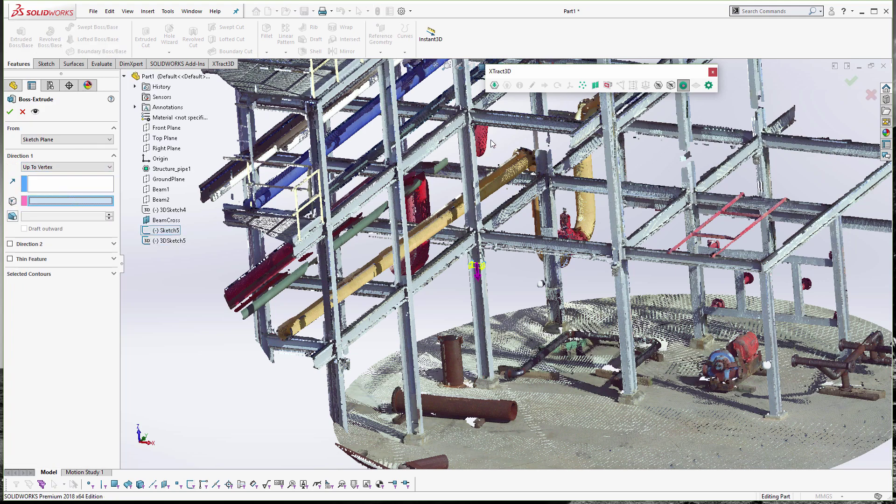
{"action": "middle_click_drag", "start_coordinate": [490, 139], "coordinate": [488, 252]}
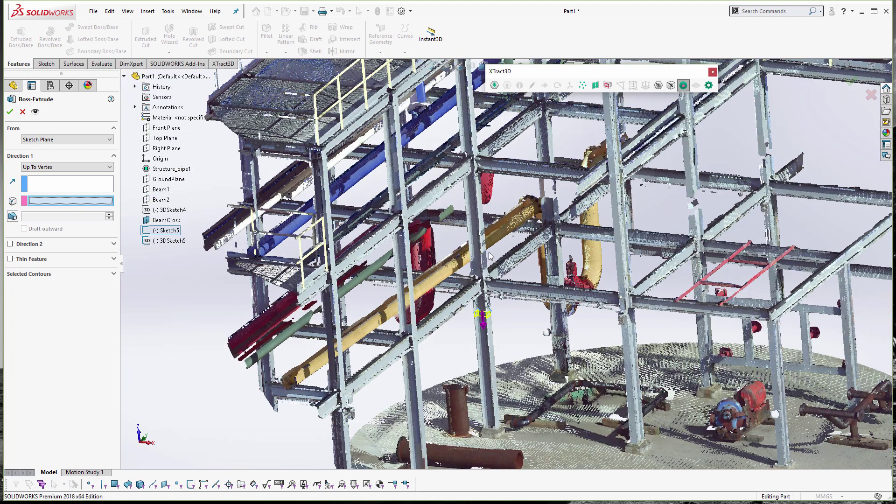
Step: Add a second extrusion direction ending at the 3D sketch point at the column's top, hiding the point cloud while picking it, and complete the extrusion
{"action": "left_click", "coordinate": [28, 248]}
{"action": "left_click", "coordinate": [72, 255]}
{"action": "left_click", "coordinate": [67, 267]}
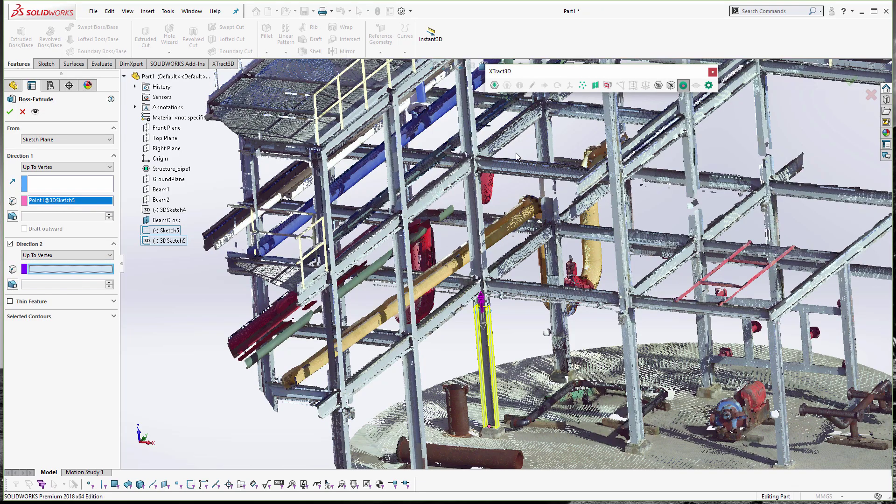
{"action": "scroll", "coordinate": [495, 149], "scroll_direction": "down", "scroll_amount": 8}
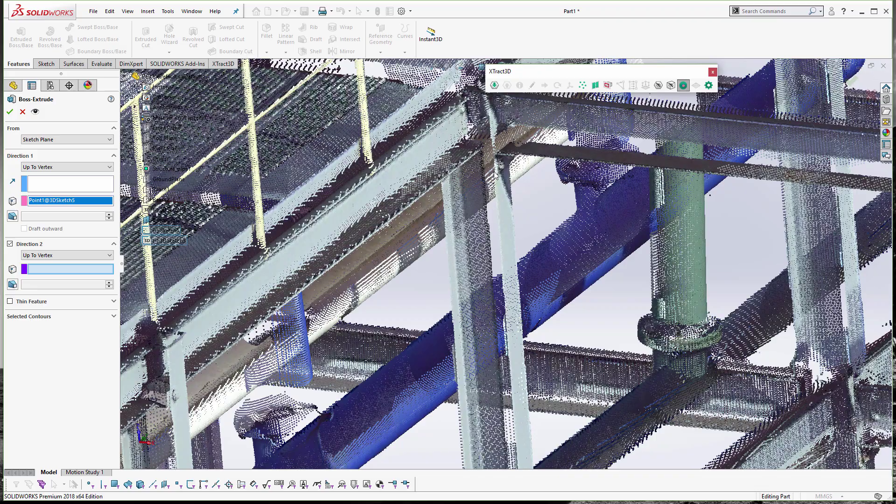
{"action": "scroll", "coordinate": [494, 173], "scroll_direction": "down", "scroll_amount": 5}
{"action": "scroll", "coordinate": [494, 168], "scroll_direction": "up", "scroll_amount": 6}
{"action": "left_click", "coordinate": [657, 86]}
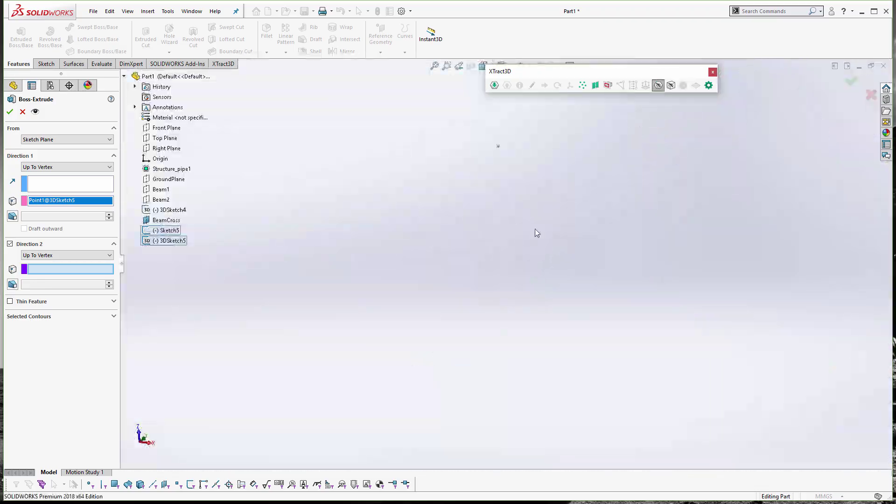
{"action": "left_click", "coordinate": [498, 146]}
{"action": "left_click", "coordinate": [659, 85]}
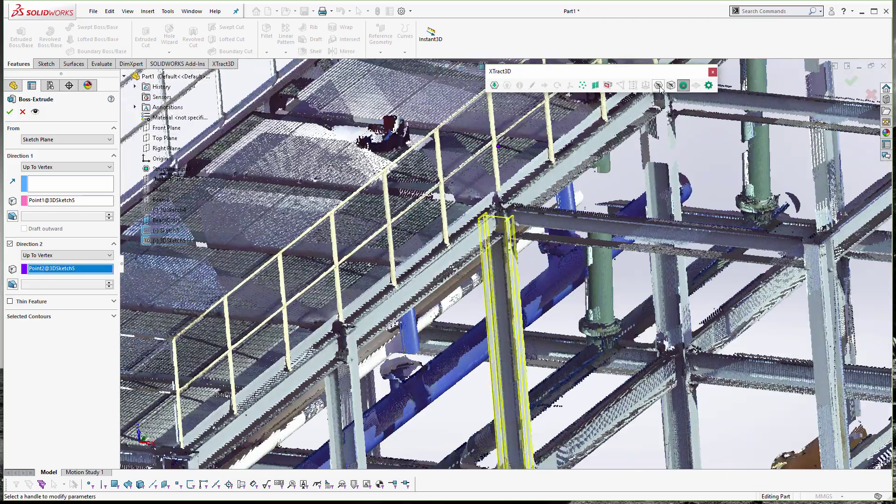
{"action": "left_click", "coordinate": [11, 115]}
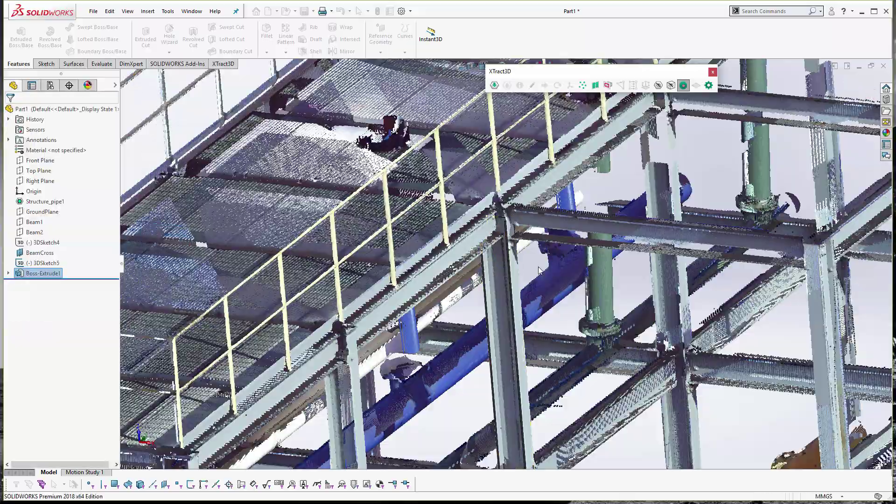
Step: Examine the extruded column against the point cloud and on its own with the cloud hidden
{"action": "middle_click_drag", "start_coordinate": [539, 268], "coordinate": [472, 354]}
{"action": "scroll", "coordinate": [446, 360], "scroll_direction": "down", "scroll_amount": 4}
{"action": "scroll", "coordinate": [461, 298], "scroll_direction": "down", "scroll_amount": 3}
{"action": "middle_click_drag", "start_coordinate": [461, 295], "coordinate": [522, 163]}
{"action": "left_click", "coordinate": [658, 85]}
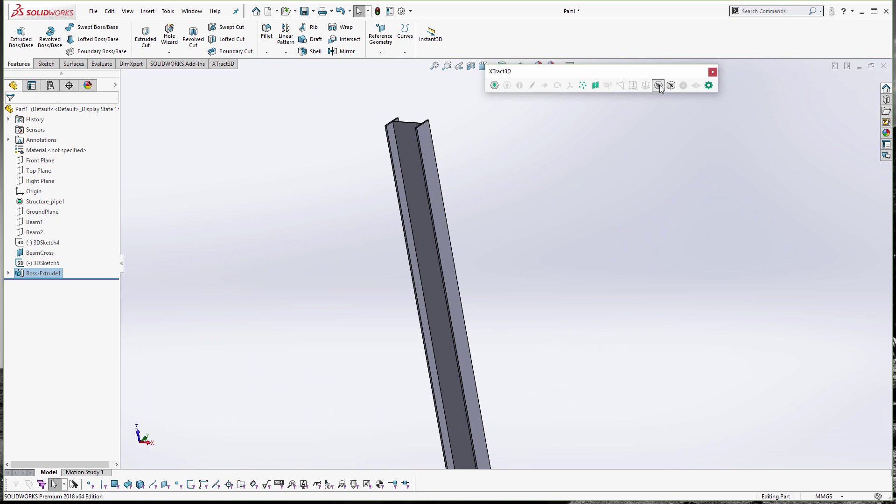
{"action": "middle_click_drag", "start_coordinate": [616, 261], "coordinate": [528, 250]}
{"action": "scroll", "coordinate": [528, 251], "scroll_direction": "up", "scroll_amount": 3}
{"action": "scroll", "coordinate": [447, 201], "scroll_direction": "down", "scroll_amount": 11}
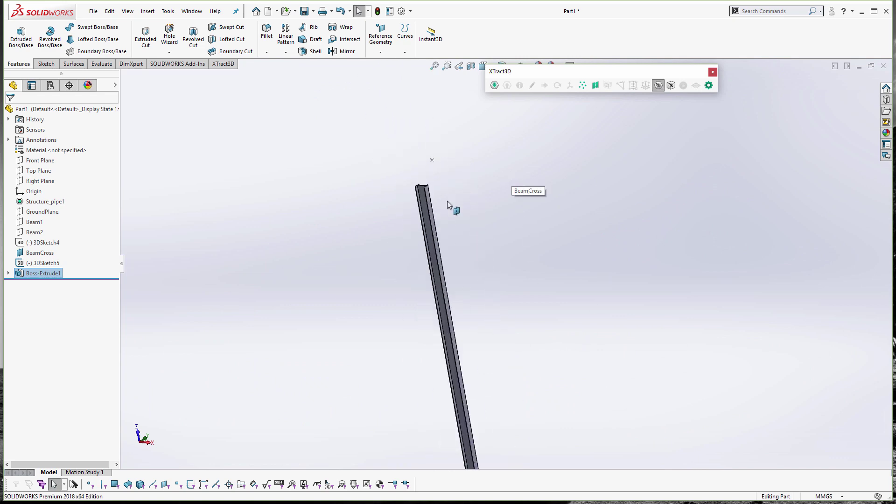
{"action": "middle_click", "coordinate": [426, 217]}
{"action": "middle_click_drag", "start_coordinate": [427, 217], "coordinate": [458, 237]}
{"action": "scroll", "coordinate": [588, 288], "scroll_direction": "down", "scroll_amount": 5}
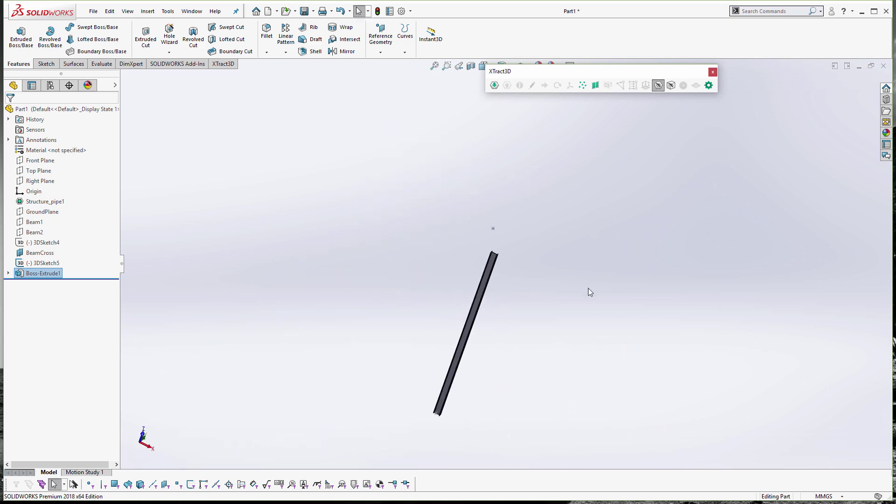
{"action": "middle_click_drag", "start_coordinate": [588, 288], "coordinate": [517, 260]}
{"action": "left_click", "coordinate": [658, 85]}
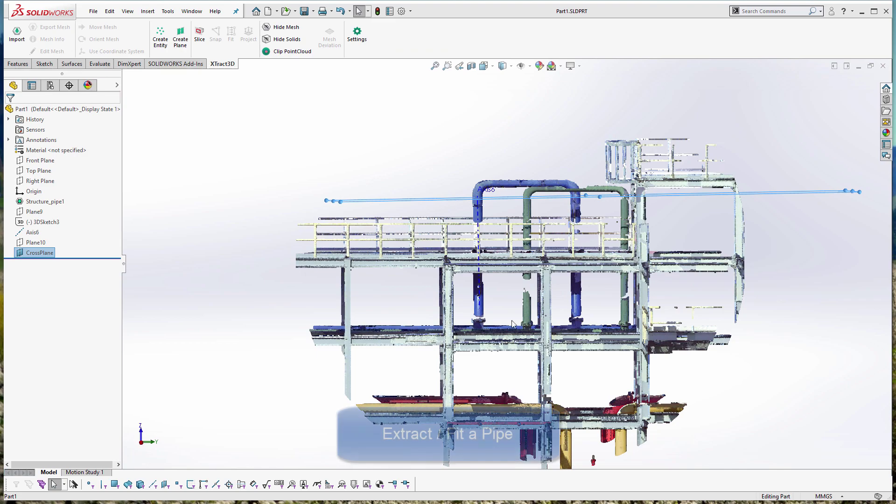
Step: Hide Axis6 in the pipe model
{"action": "middle_click_drag", "start_coordinate": [511, 323], "coordinate": [525, 354]}
{"action": "right_click", "coordinate": [34, 232]}
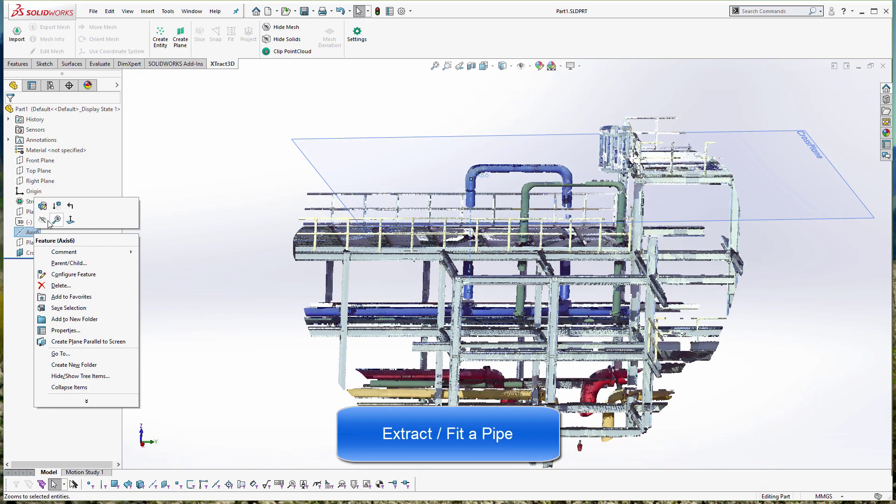
{"action": "left_click", "coordinate": [43, 220]}
{"action": "right_click", "coordinate": [28, 222]}
{"action": "left_click", "coordinate": [36, 209]}
{"action": "right_click", "coordinate": [33, 213]}
{"action": "left_click", "coordinate": [232, 213]}
Step: Slice the point cloud with CrossPlane, hide the mesh, and accept the slice
{"action": "left_click", "coordinate": [37, 253]}
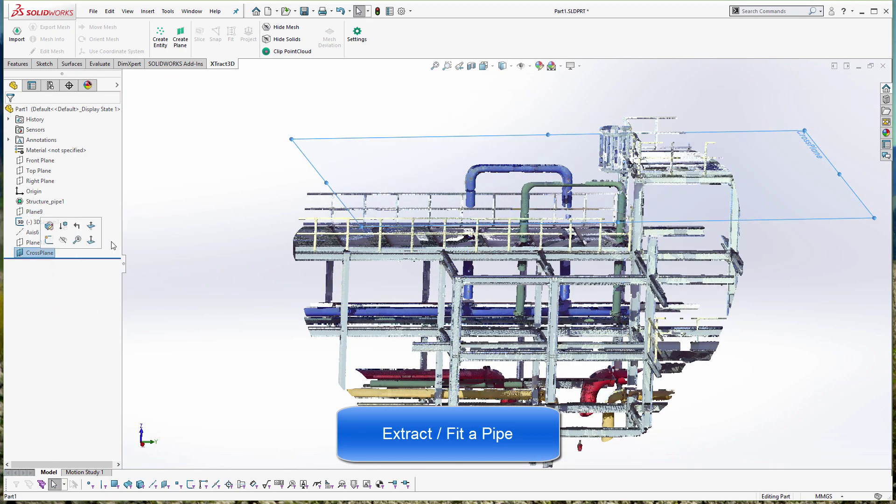
{"action": "middle_click_drag", "start_coordinate": [271, 177], "coordinate": [346, 177]}
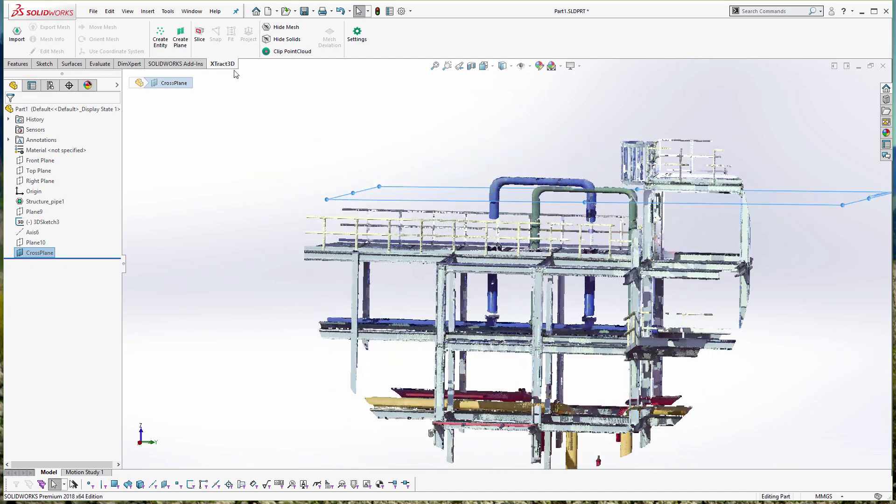
{"action": "left_click", "coordinate": [200, 35]}
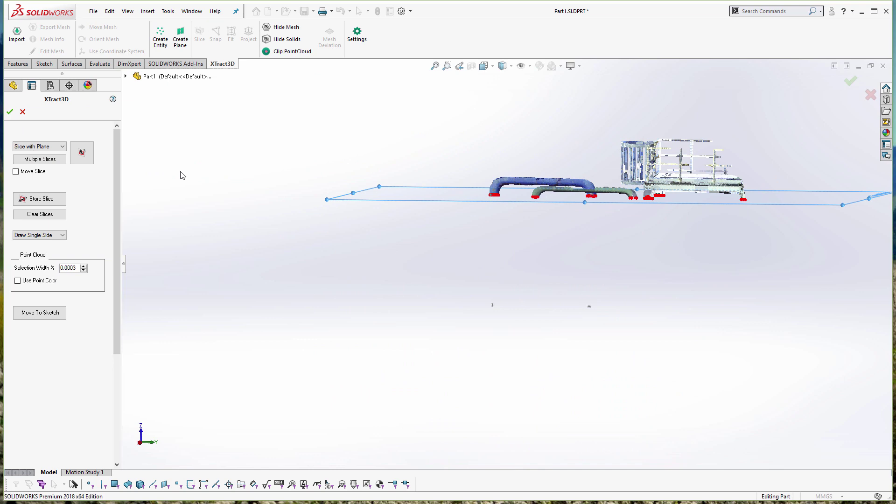
{"action": "middle_click_drag", "start_coordinate": [515, 219], "coordinate": [522, 136]}
{"action": "left_click", "coordinate": [283, 28]}
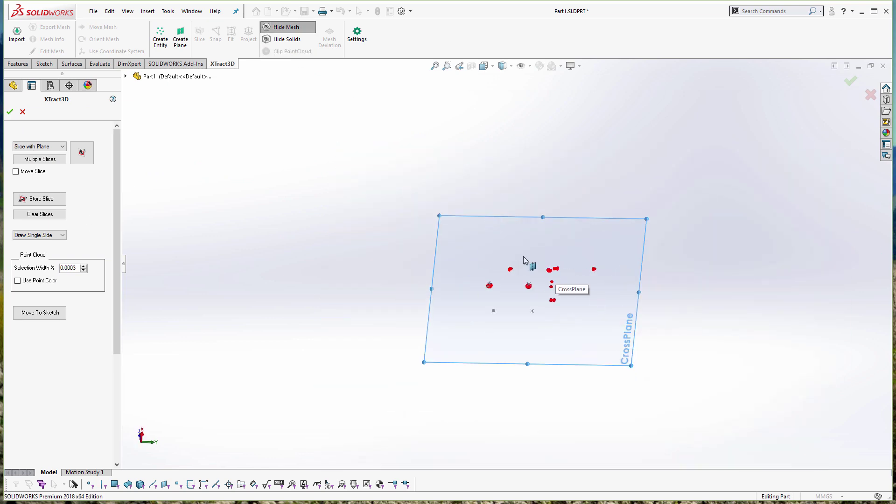
{"action": "left_click", "coordinate": [10, 112]}
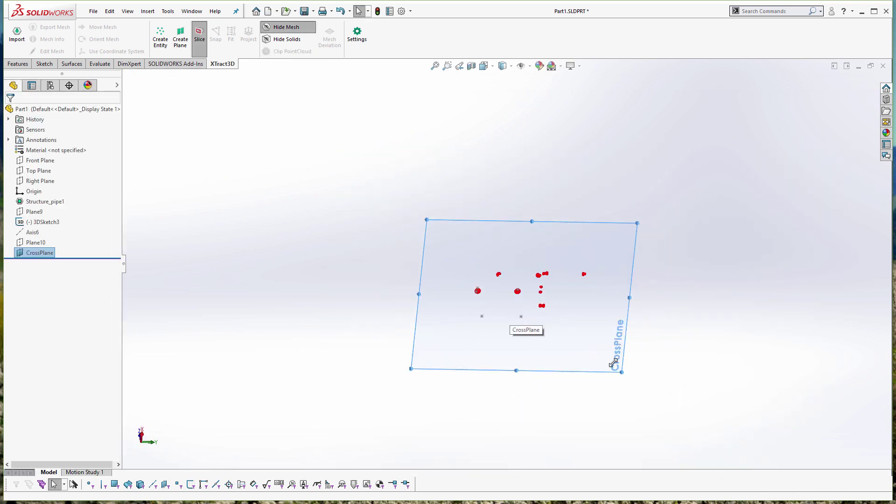
Step: Start a sketch on CrossPlane and draw a three-point perimeter circle through the slice points of one blue pipe leg
{"action": "left_click_drag", "start_coordinate": [613, 363], "coordinate": [589, 324]}
{"action": "scroll", "coordinate": [513, 317], "scroll_direction": "down", "scroll_amount": 5}
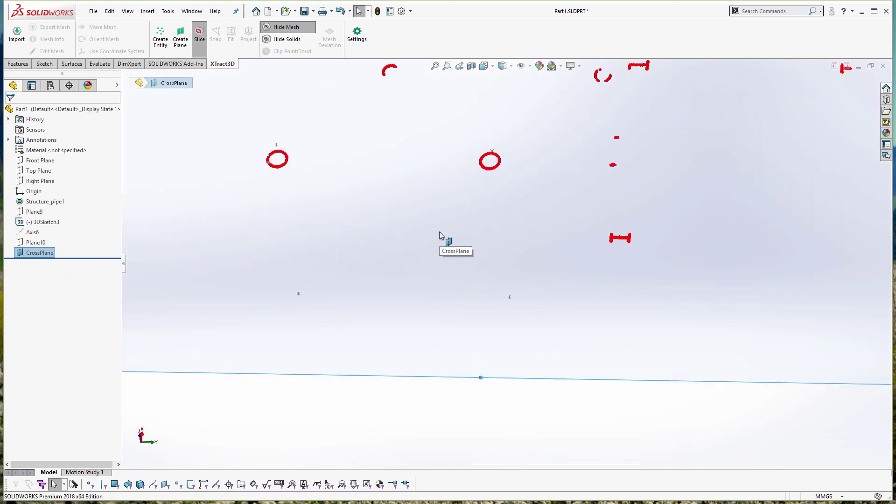
{"action": "left_click", "coordinate": [44, 64]}
{"action": "left_click", "coordinate": [17, 32]}
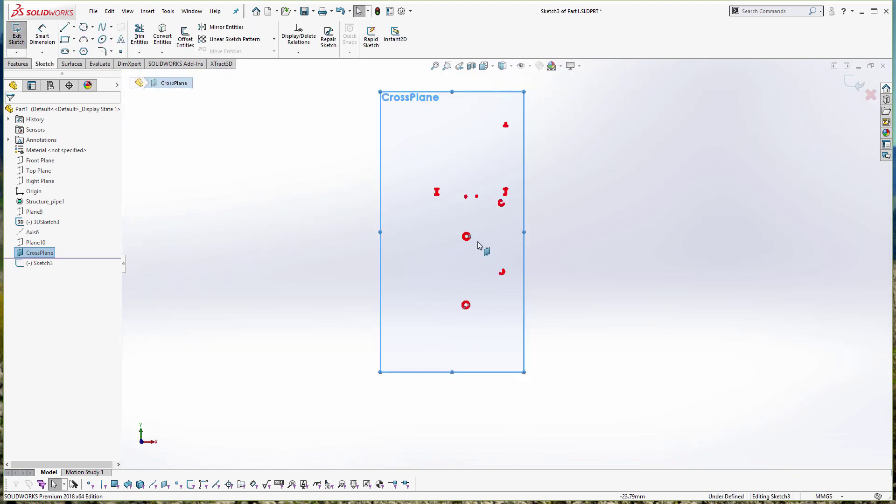
{"action": "scroll", "coordinate": [467, 238], "scroll_direction": "down", "scroll_amount": 5}
{"action": "left_click", "coordinate": [84, 26]}
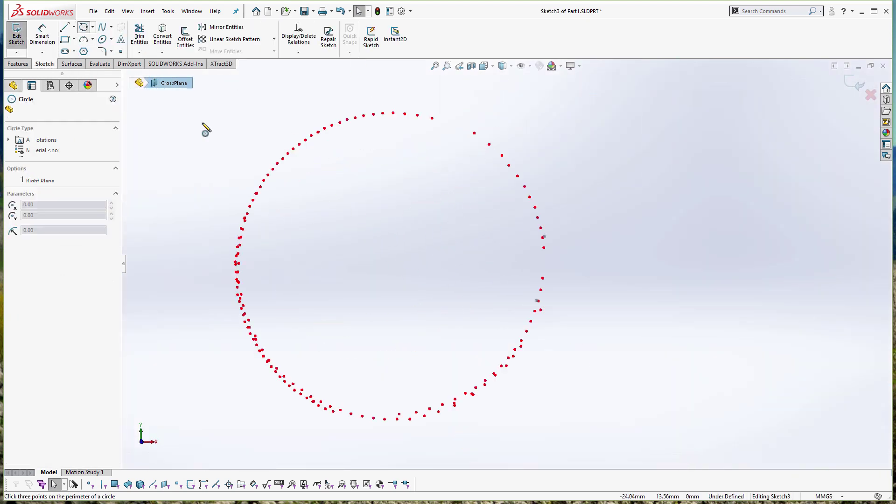
{"action": "left_click", "coordinate": [293, 147]}
{"action": "left_click", "coordinate": [531, 199]}
{"action": "left_click", "coordinate": [396, 419]}
{"action": "key", "text": "Escape"}
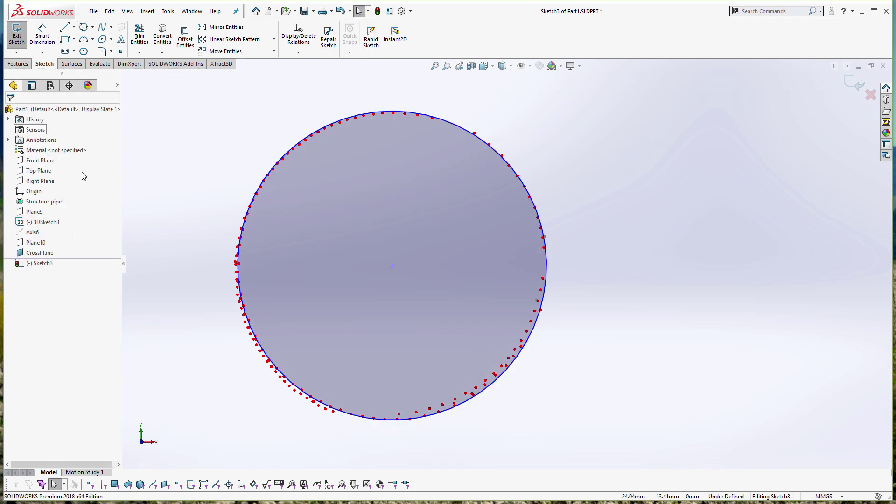
Step: Show the XTract3D toolbar and fit the circle to the surrounding slice points
{"action": "right_click", "coordinate": [544, 36]}
{"action": "left_click", "coordinate": [695, 277]}
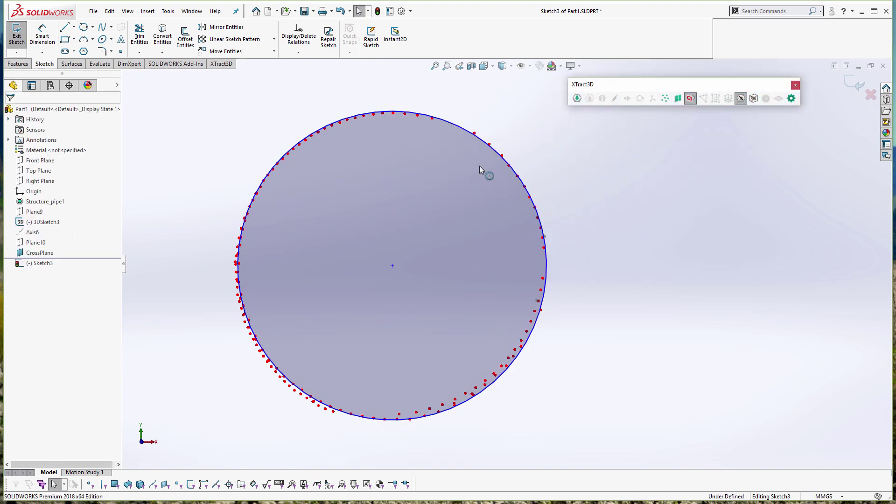
{"action": "left_click", "coordinate": [717, 98]}
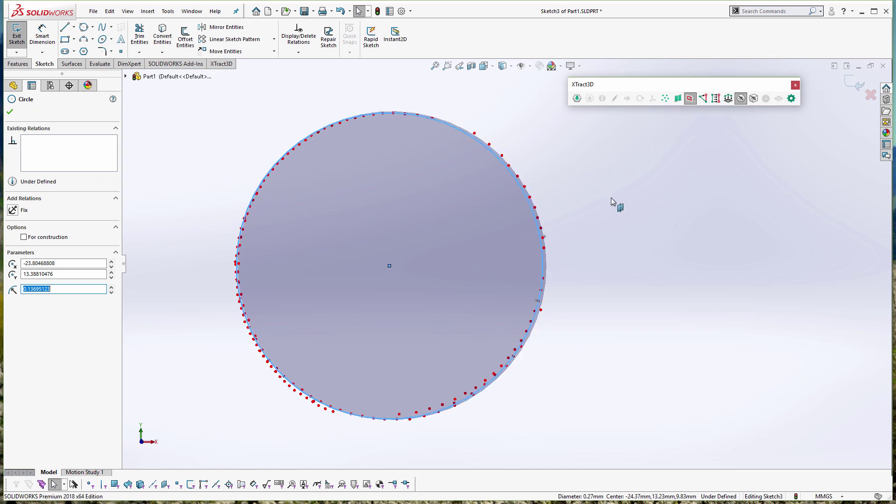
{"action": "left_click", "coordinate": [11, 110]}
{"action": "left_click", "coordinate": [132, 142]}
Step: Draw a three-point circle of about 0.139 mm radius on the blue pipe's other leg, fit it to the slice points, and exit the sketch
{"action": "scroll", "coordinate": [485, 253], "scroll_direction": "up", "scroll_amount": 16}
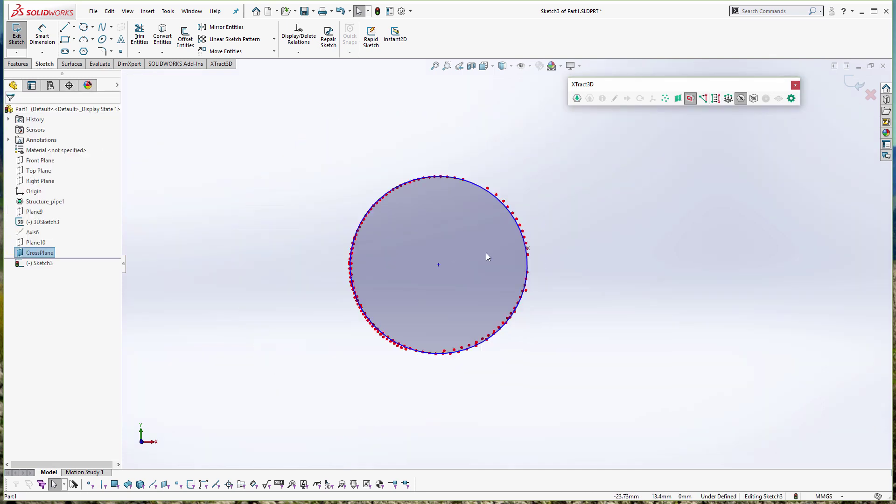
{"action": "scroll", "coordinate": [506, 382], "scroll_direction": "down", "scroll_amount": 7}
{"action": "scroll", "coordinate": [488, 259], "scroll_direction": "down", "scroll_amount": 3}
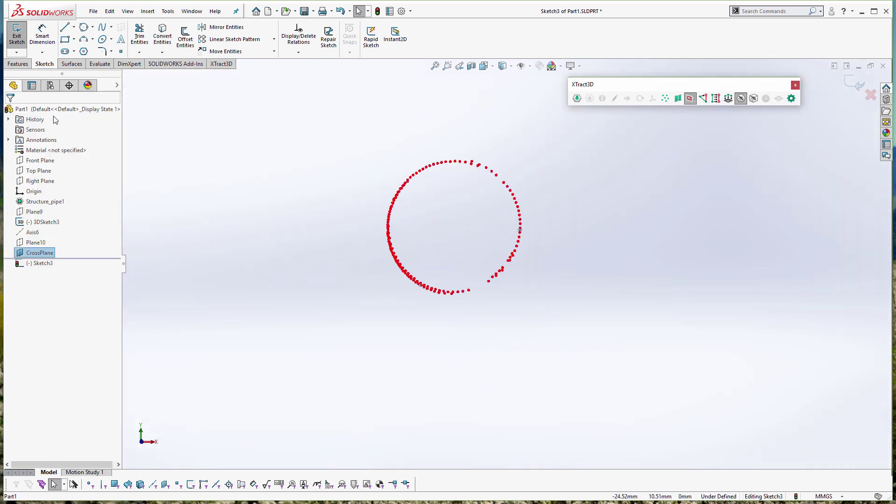
{"action": "left_click", "coordinate": [86, 28]}
{"action": "scroll", "coordinate": [598, 339], "scroll_direction": "up", "scroll_amount": 3}
{"action": "scroll", "coordinate": [510, 275], "scroll_direction": "down", "scroll_amount": 4}
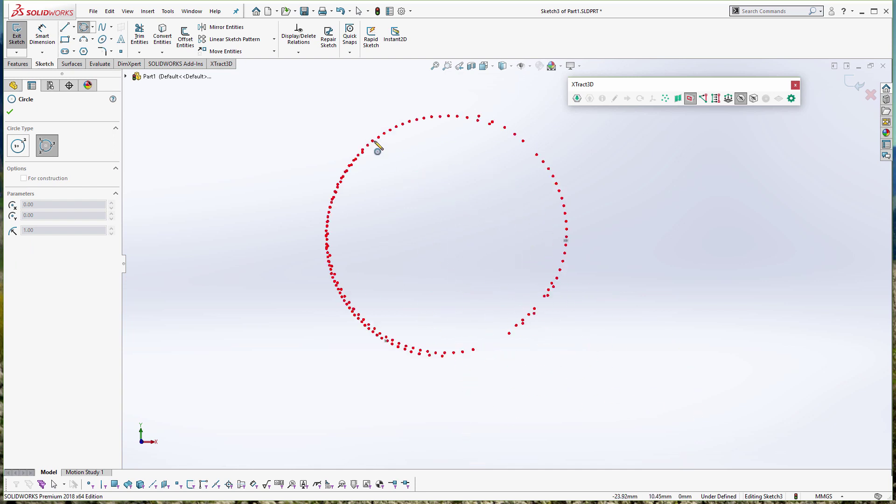
{"action": "left_click", "coordinate": [378, 150]}
{"action": "left_click", "coordinate": [564, 205]}
{"action": "left_click", "coordinate": [439, 357]}
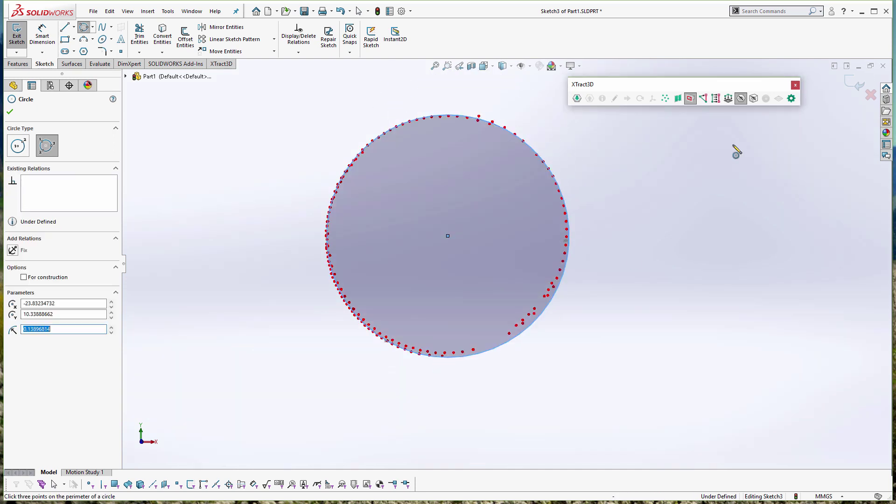
{"action": "left_click", "coordinate": [9, 112]}
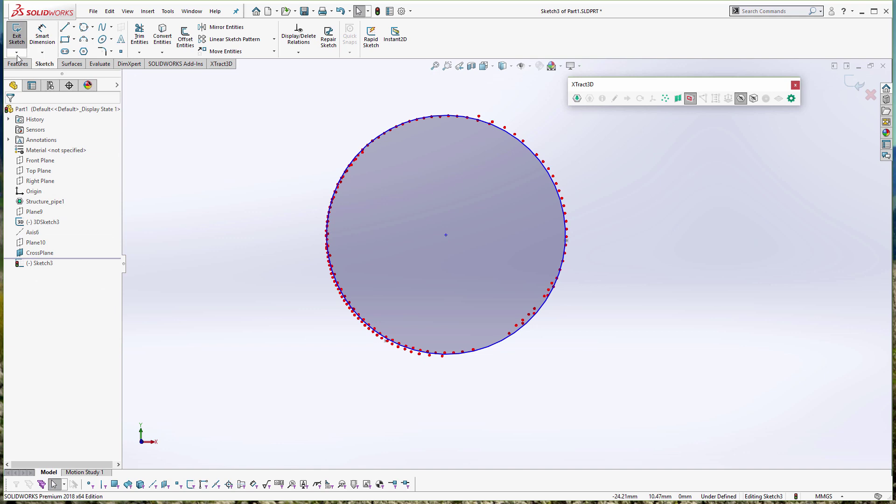
{"action": "left_click", "coordinate": [17, 38]}
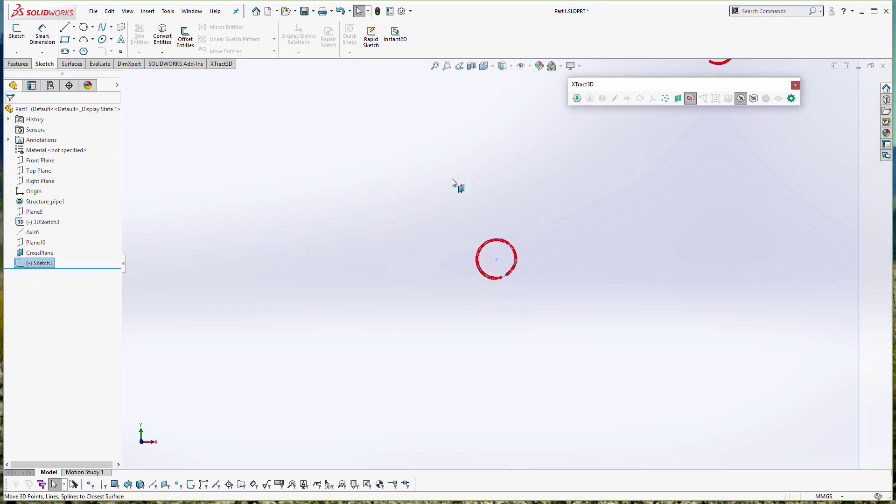
Step: Show the hidden point cloud again together with the slice through the pipes
{"action": "mouse_move", "coordinate": [452, 182]}
{"action": "middle_mouse_down"}
{"action": "mouse_move", "coordinate": [591, 195]}
{"action": "mouse_move", "coordinate": [656, 264]}
{"action": "mouse_move", "coordinate": [581, 375]}
{"action": "mouse_move", "coordinate": [530, 220]}
{"action": "middle_mouse_up"}
{"action": "scroll", "coordinate": [616, 161], "scroll_direction": "down", "scroll_amount": 7}
{"action": "middle_click_drag", "start_coordinate": [535, 285], "coordinate": [554, 281]}
{"action": "scroll", "coordinate": [518, 278], "scroll_direction": "up", "scroll_amount": 7}
{"action": "scroll", "coordinate": [457, 287], "scroll_direction": "down", "scroll_amount": 5}
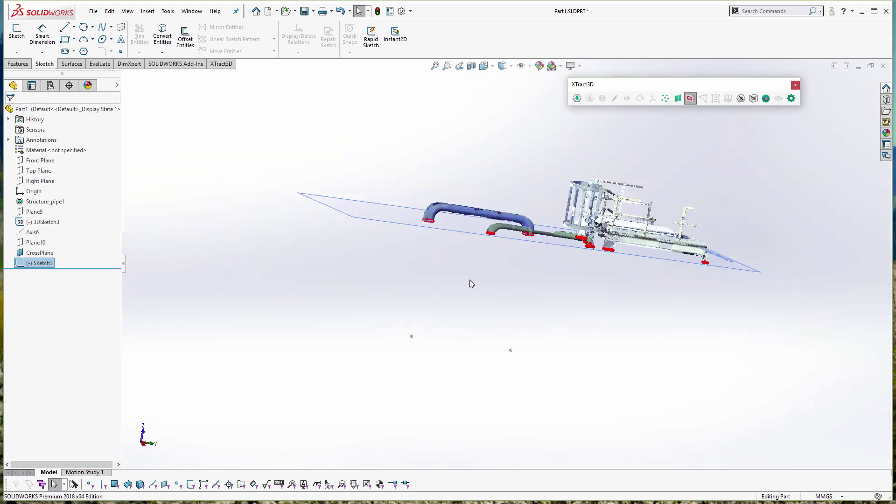
Step: Begin a reference plane offset from CrossPlane, with the offset direction flipped
{"action": "left_click", "coordinate": [39, 253]}
{"action": "left_click", "coordinate": [19, 64]}
{"action": "left_click", "coordinate": [380, 37]}
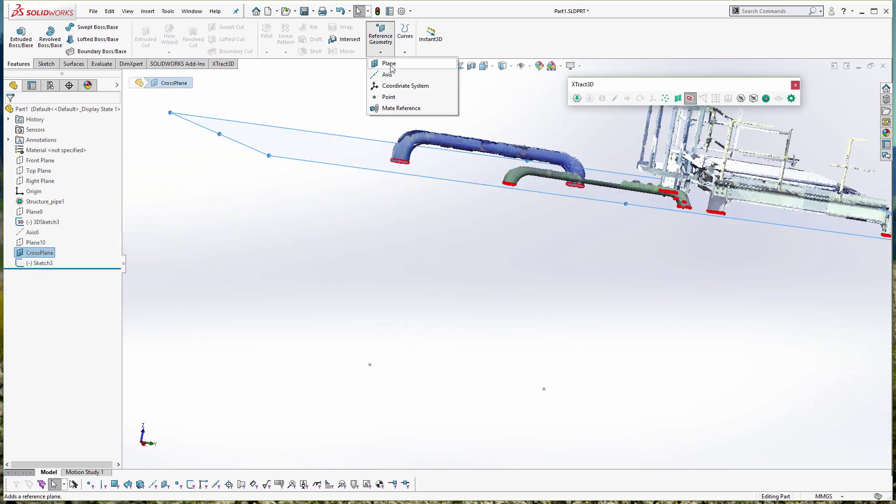
{"action": "left_click", "coordinate": [388, 64]}
{"action": "left_click", "coordinate": [115, 231]}
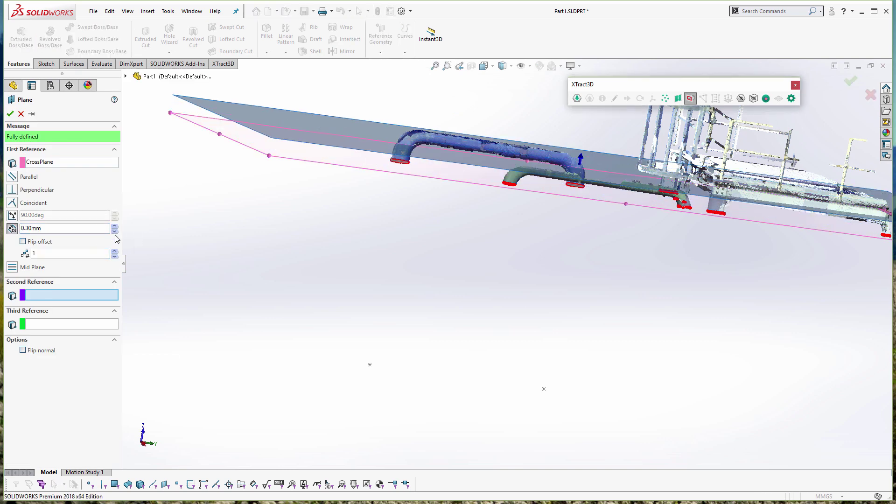
{"action": "left_click", "coordinate": [63, 245]}
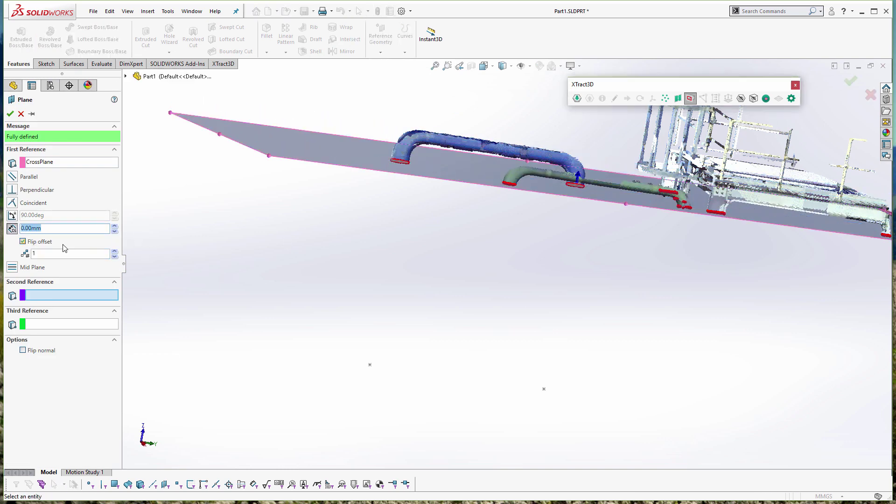
Step: Turn off the slice display, set the plane's offset to 2.80 mm so it cuts the lower pipe legs, and create the plane
{"action": "left_click", "coordinate": [114, 230]}
{"action": "left_click", "coordinate": [690, 99]}
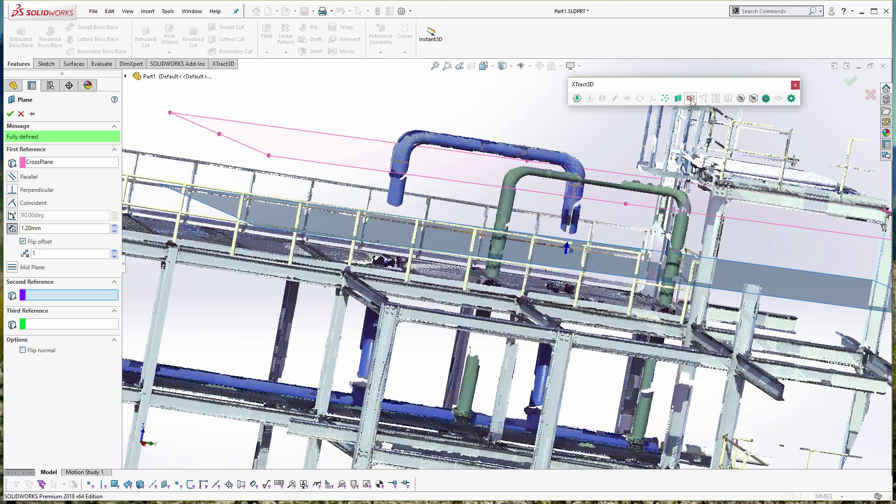
{"action": "left_click", "coordinate": [114, 230]}
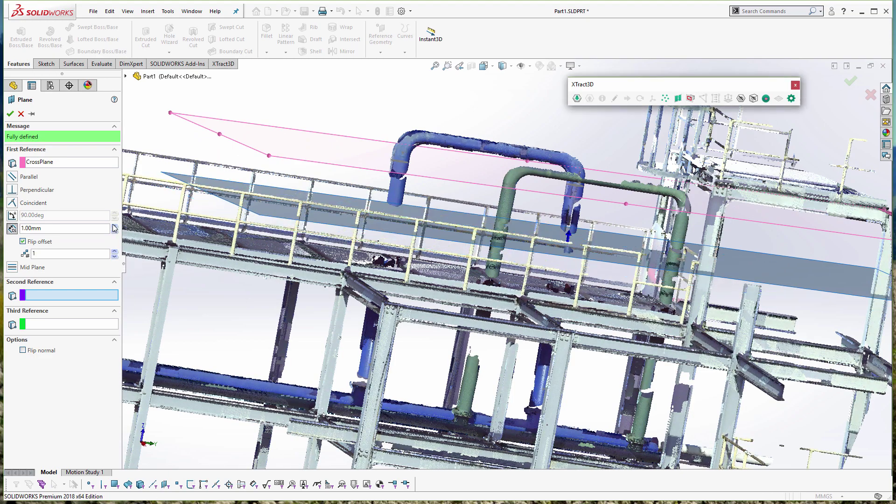
{"action": "left_click", "coordinate": [114, 227]}
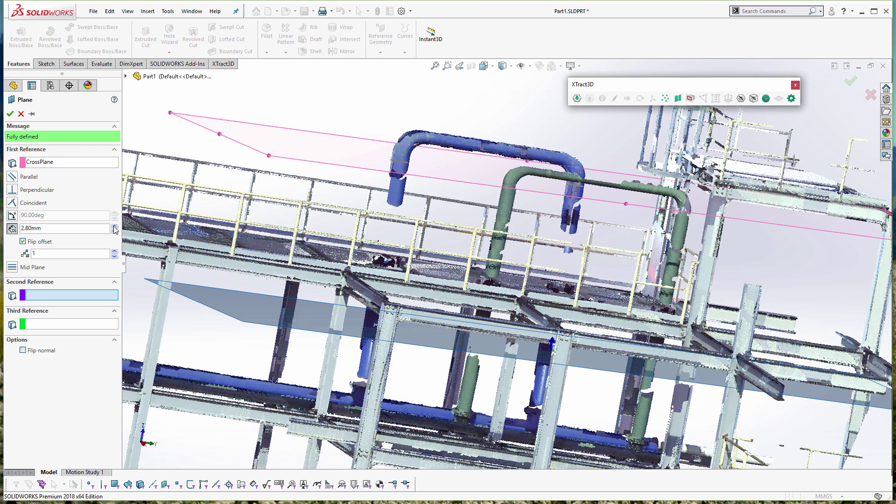
{"action": "mouse_move", "coordinate": [256, 368]}
{"action": "middle_mouse_down"}
{"action": "mouse_move", "coordinate": [304, 378]}
{"action": "mouse_move", "coordinate": [269, 355]}
{"action": "middle_mouse_up"}
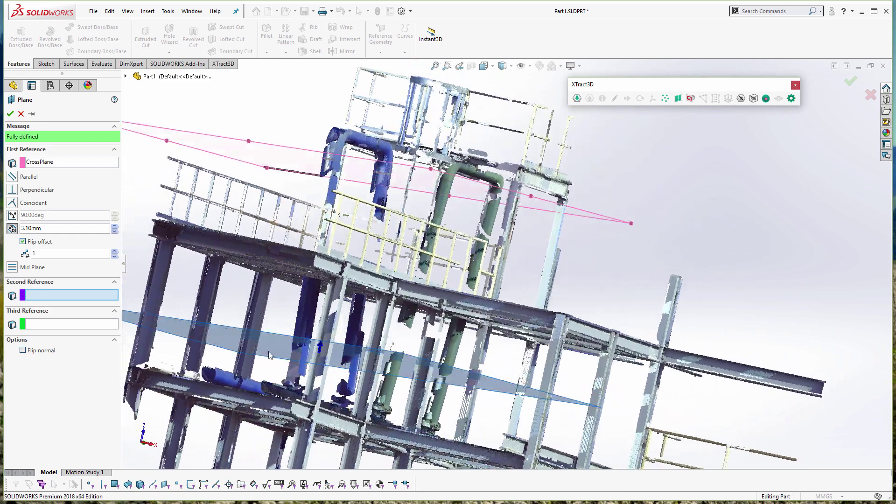
{"action": "left_click", "coordinate": [115, 231]}
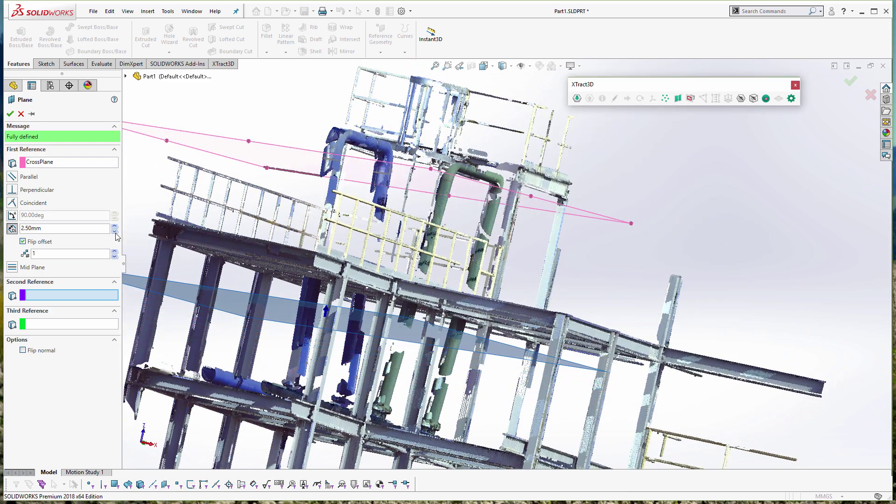
{"action": "left_click", "coordinate": [115, 226]}
{"action": "scroll", "coordinate": [363, 360], "scroll_direction": "down", "scroll_amount": 6}
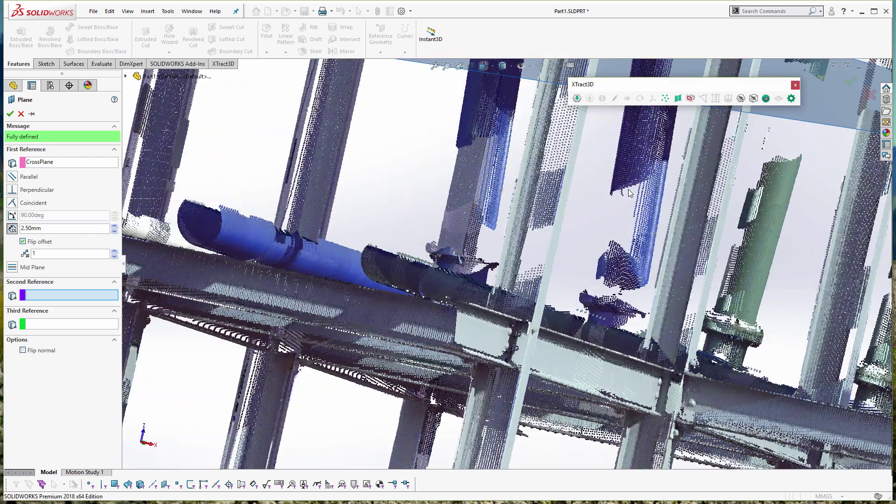
{"action": "scroll", "coordinate": [596, 213], "scroll_direction": "up", "scroll_amount": 3}
{"action": "scroll", "coordinate": [595, 212], "scroll_direction": "down", "scroll_amount": 2}
{"action": "middle_click_drag", "start_coordinate": [594, 213], "coordinate": [665, 201]}
{"action": "triple_click", "coordinate": [114, 226]}
{"action": "middle_click_drag", "start_coordinate": [410, 211], "coordinate": [451, 222]}
{"action": "left_click", "coordinate": [10, 114]}
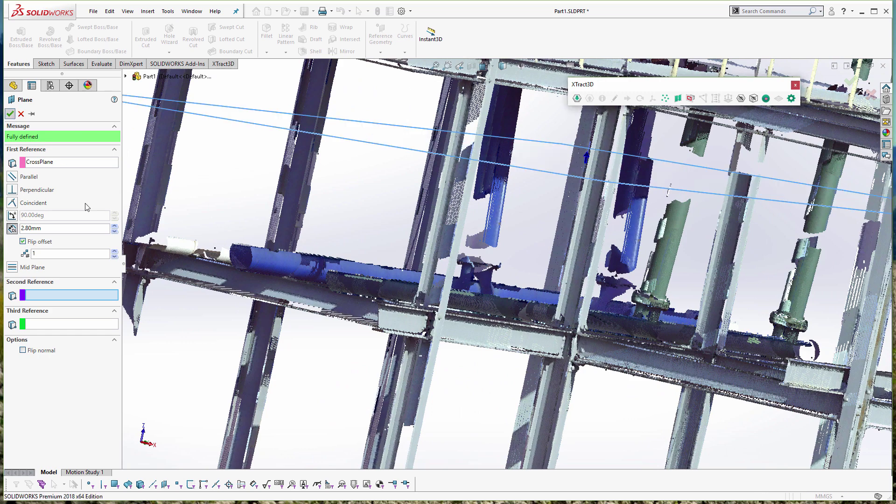
Step: Start a sketch on the new offset plane and slice the point cloud with it
{"action": "left_click", "coordinate": [47, 64]}
{"action": "left_click", "coordinate": [17, 36]}
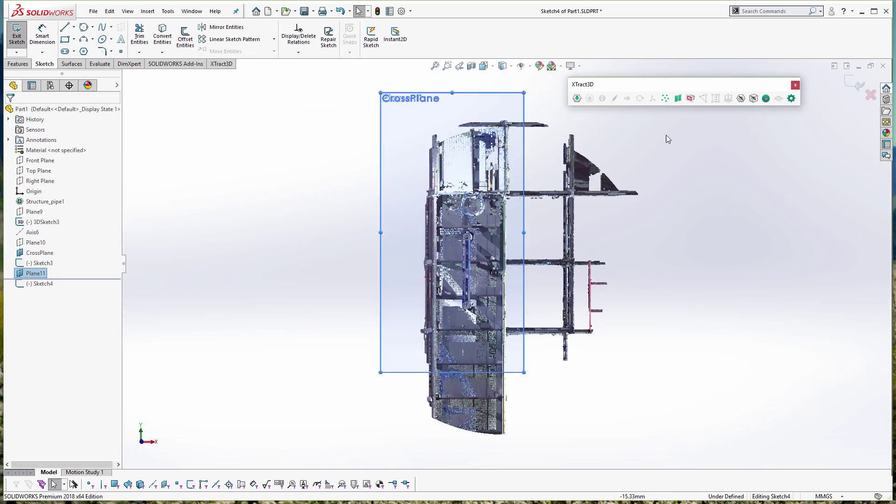
{"action": "left_click", "coordinate": [690, 99]}
{"action": "left_click", "coordinate": [10, 112]}
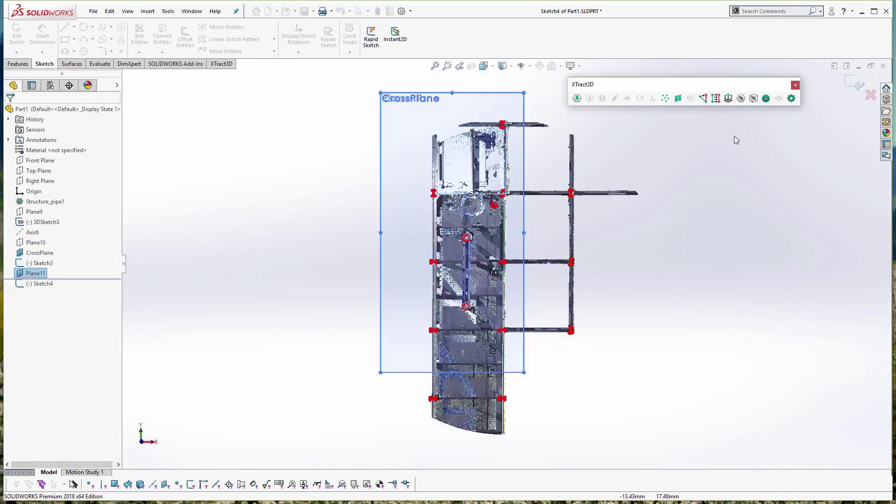
Step: Hide Sketch3 so that only the new slice's points are left around the pipe legs
{"action": "right_click", "coordinate": [40, 264]}
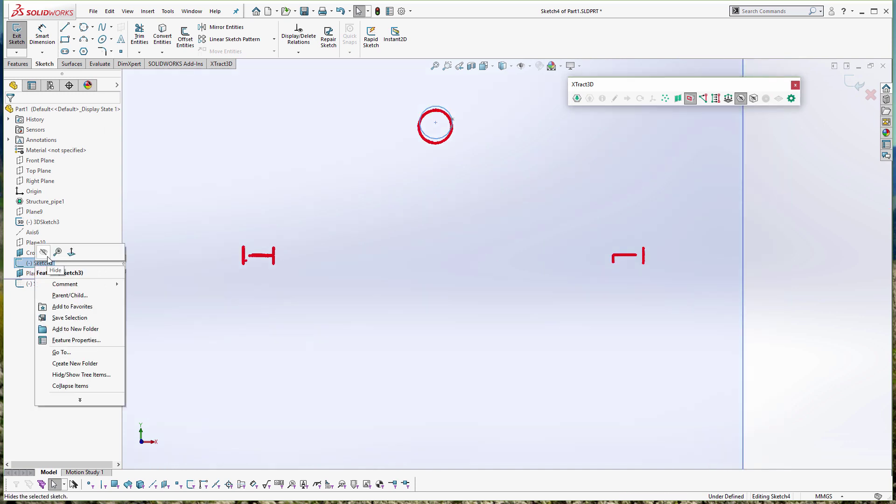
{"action": "left_click", "coordinate": [44, 253]}
{"action": "scroll", "coordinate": [504, 279], "scroll_direction": "up", "scroll_amount": 3}
{"action": "scroll", "coordinate": [488, 244], "scroll_direction": "down", "scroll_amount": 4}
{"action": "scroll", "coordinate": [484, 243], "scroll_direction": "down", "scroll_amount": 1}
{"action": "scroll", "coordinate": [485, 252], "scroll_direction": "up", "scroll_amount": 2}
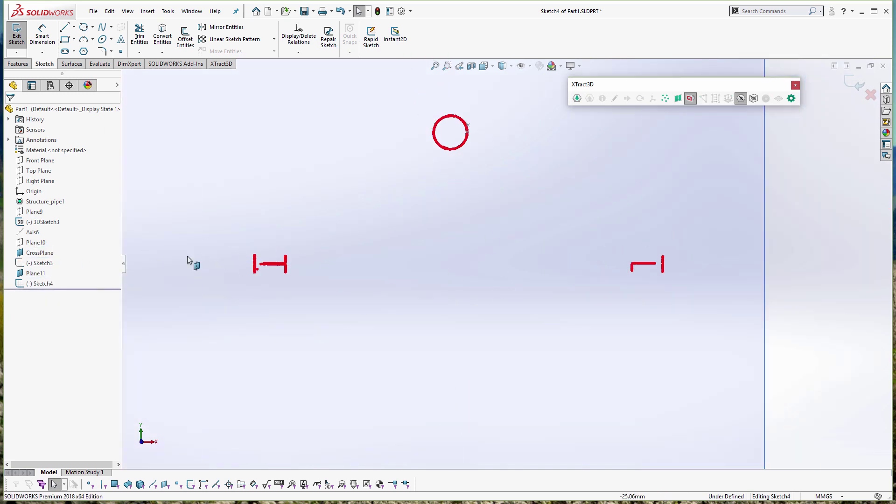
{"action": "left_click", "coordinate": [41, 283]}
Step: Draw a three-point perimeter circle of about 0.136 mm radius through the slice points of one blue pipe leg
{"action": "scroll", "coordinate": [464, 123], "scroll_direction": "down", "scroll_amount": 9}
{"action": "scroll", "coordinate": [182, 111], "scroll_direction": "down", "scroll_amount": 2}
{"action": "left_click", "coordinate": [84, 27]}
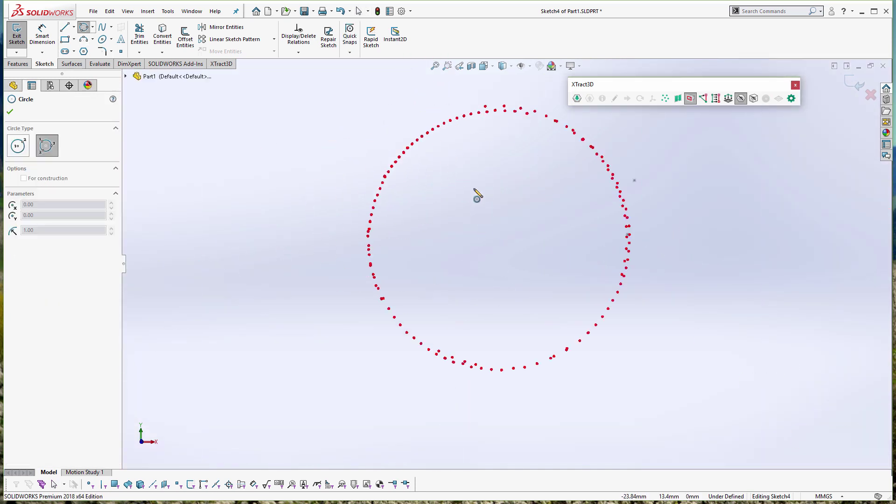
{"action": "left_click", "coordinate": [428, 133]}
{"action": "left_click", "coordinate": [607, 165]}
{"action": "left_click", "coordinate": [464, 364]}
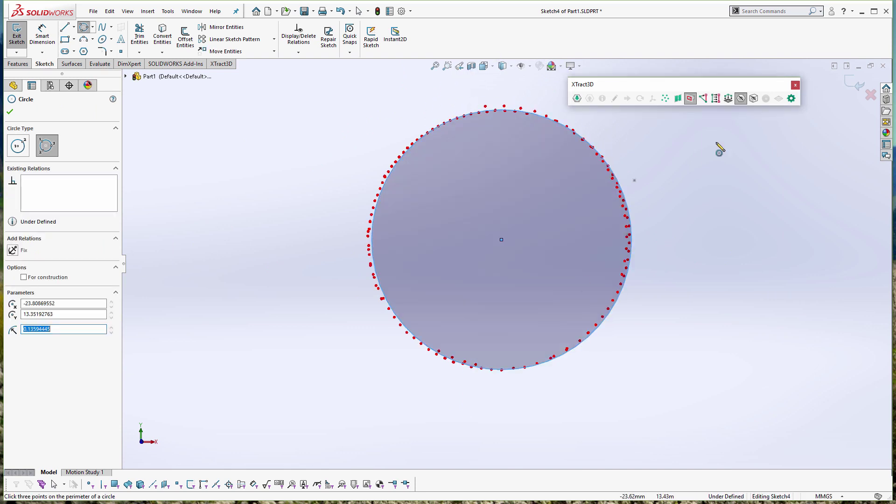
Step: Draw a three-point circle of about 0.137 mm radius on the other pipe leg's slice points and exit the sketch
{"action": "scroll", "coordinate": [562, 388], "scroll_direction": "up", "scroll_amount": 5}
{"action": "scroll", "coordinate": [485, 292], "scroll_direction": "down", "scroll_amount": 5}
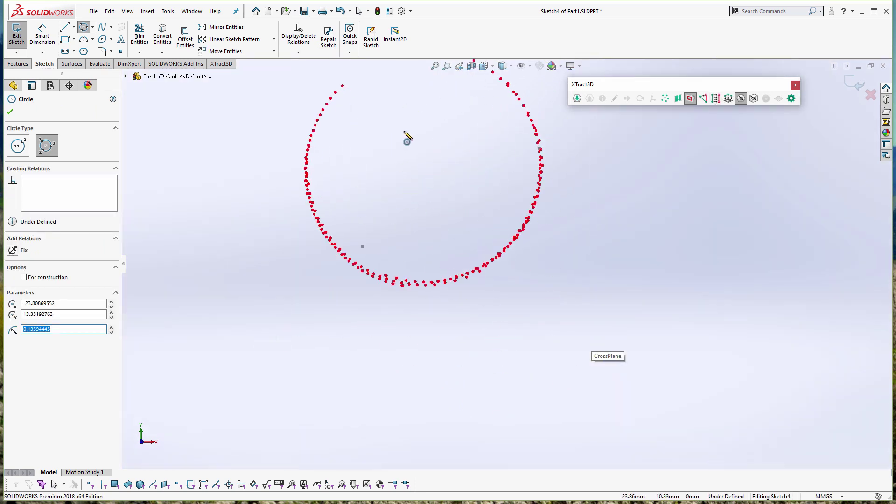
{"action": "left_click", "coordinate": [314, 175]}
{"action": "left_click", "coordinate": [566, 205]}
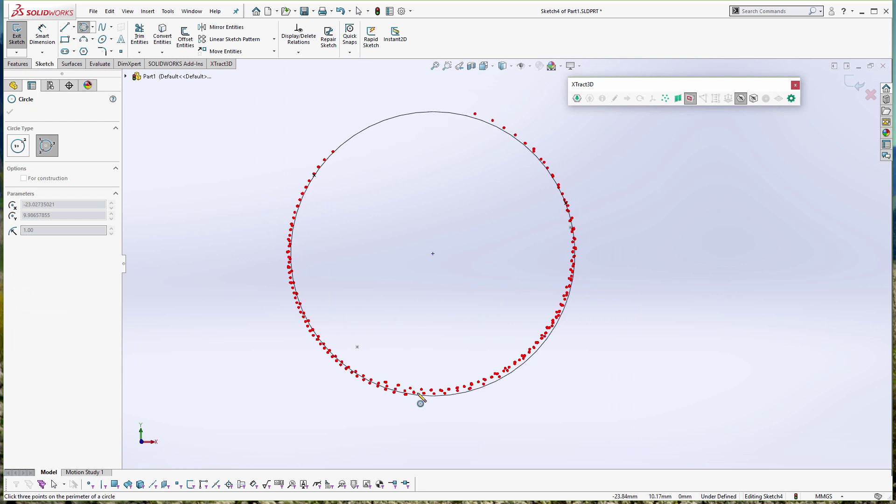
{"action": "left_click", "coordinate": [418, 394]}
{"action": "left_click", "coordinate": [10, 114]}
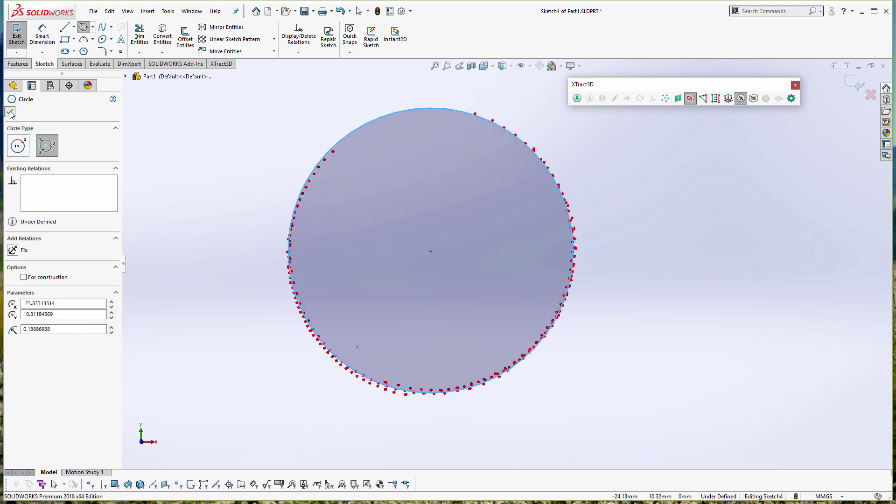
{"action": "left_click", "coordinate": [16, 35]}
Step: Turn off the slice display and show Sketch3 again alongside the circles of Sketch4
{"action": "scroll", "coordinate": [421, 253], "scroll_direction": "down", "scroll_amount": 4}
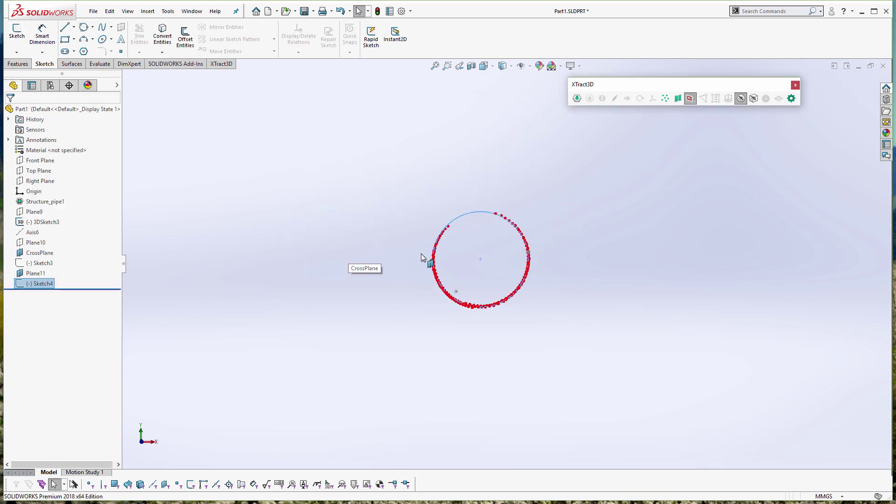
{"action": "left_click", "coordinate": [692, 98]}
{"action": "scroll", "coordinate": [574, 234], "scroll_direction": "up", "scroll_amount": 8}
{"action": "mouse_move", "coordinate": [576, 238]}
{"action": "middle_mouse_down"}
{"action": "mouse_move", "coordinate": [542, 207]}
{"action": "mouse_move", "coordinate": [491, 294]}
{"action": "mouse_move", "coordinate": [480, 284]}
{"action": "middle_mouse_up"}
{"action": "left_click", "coordinate": [30, 264]}
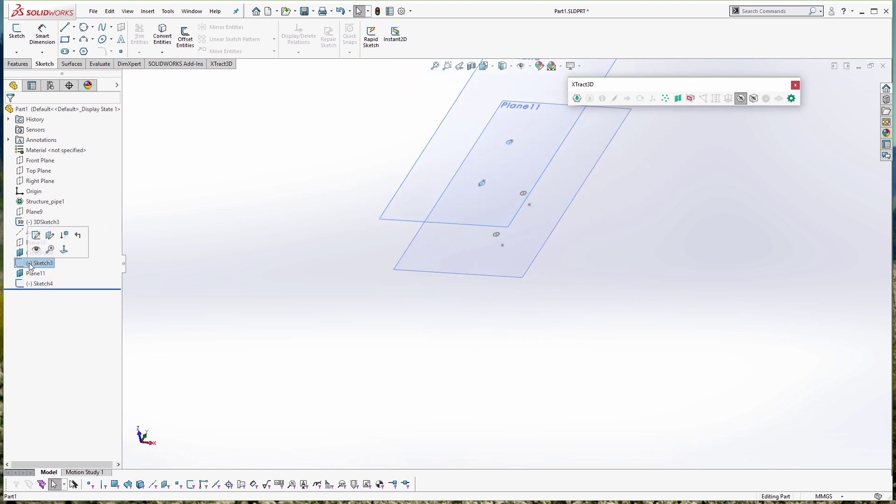
{"action": "scroll", "coordinate": [573, 217], "scroll_direction": "down", "scroll_amount": 3}
{"action": "right_click", "coordinate": [46, 223]}
{"action": "left_click", "coordinate": [51, 209]}
{"action": "mouse_move", "coordinate": [300, 239]}
{"action": "middle_mouse_down"}
{"action": "mouse_move", "coordinate": [323, 236]}
{"action": "mouse_move", "coordinate": [335, 219]}
{"action": "mouse_move", "coordinate": [324, 238]}
{"action": "middle_mouse_up"}
{"action": "left_click", "coordinate": [35, 283]}
Step: Move the XTract3D toolbar away from the sketch circles and planes
{"action": "left_click_drag", "start_coordinate": [757, 87], "coordinate": [823, 54]}
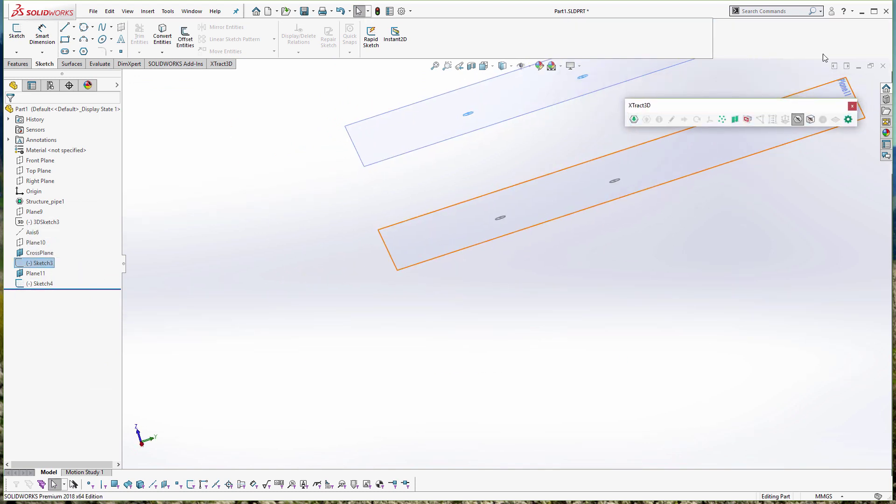
{"action": "left_click_drag", "start_coordinate": [722, 103], "coordinate": [728, 433]}
{"action": "middle_click_drag", "start_coordinate": [686, 280], "coordinate": [343, 218]}
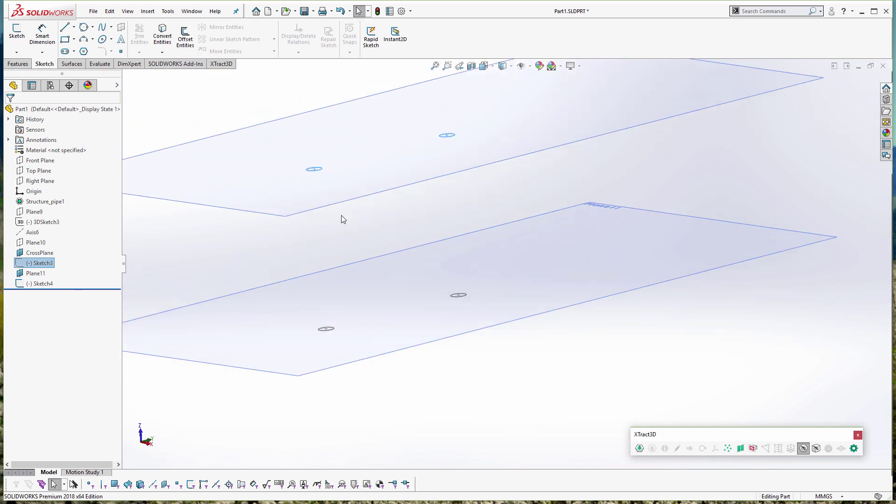
{"action": "left_click", "coordinate": [43, 284]}
{"action": "left_click", "coordinate": [19, 64]}
{"action": "left_click", "coordinate": [380, 52]}
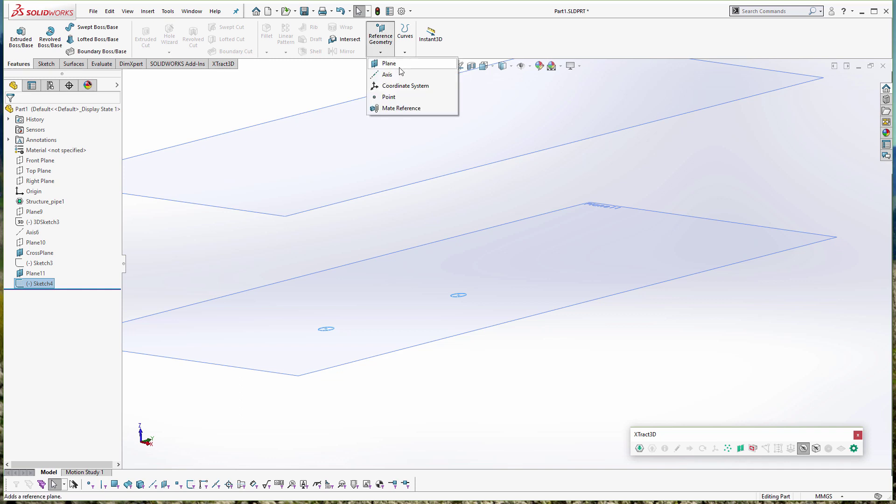
{"action": "left_click", "coordinate": [400, 68]}
{"action": "middle_click_drag", "start_coordinate": [466, 220], "coordinate": [405, 205]}
{"action": "left_click", "coordinate": [125, 76]}
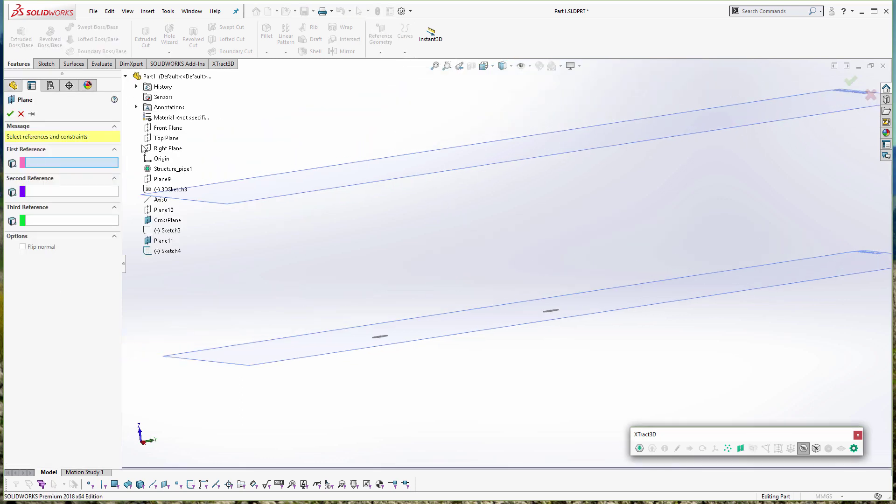
{"action": "left_click", "coordinate": [164, 240]}
{"action": "scroll", "coordinate": [402, 298], "scroll_direction": "down", "scroll_amount": 3}
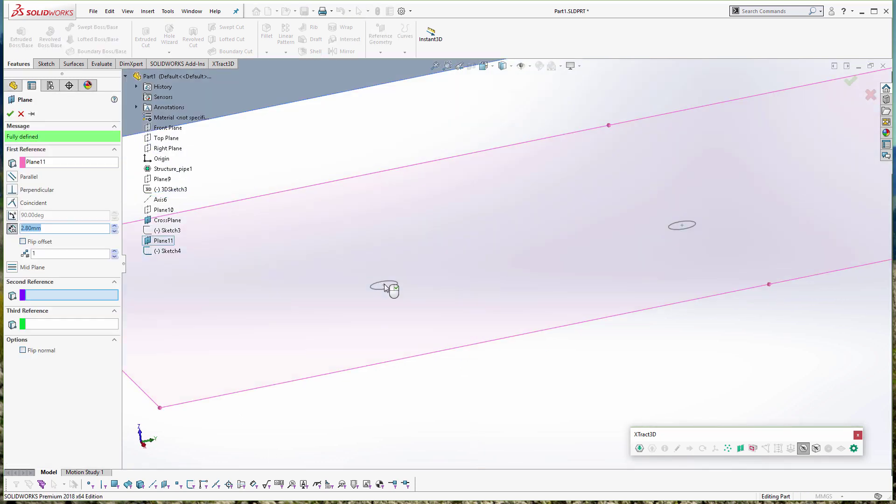
{"action": "left_click", "coordinate": [684, 232]}
{"action": "scroll", "coordinate": [520, 197], "scroll_direction": "up", "scroll_amount": 2}
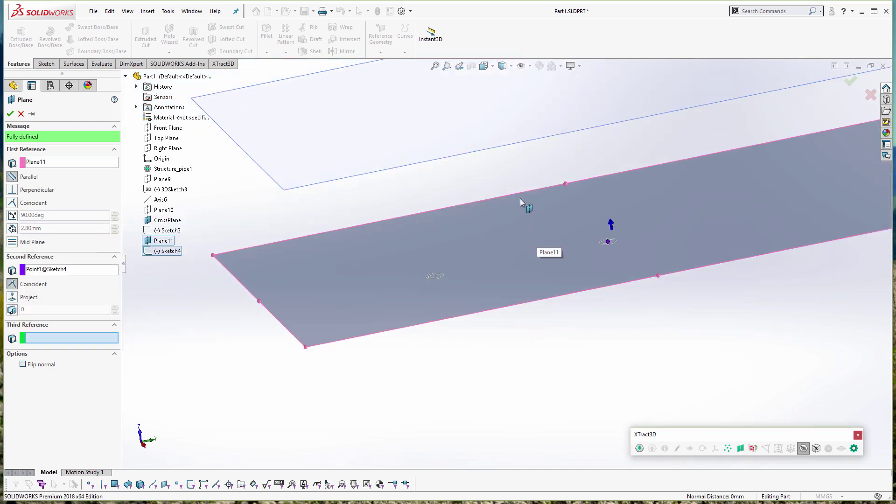
{"action": "left_click", "coordinate": [12, 192]}
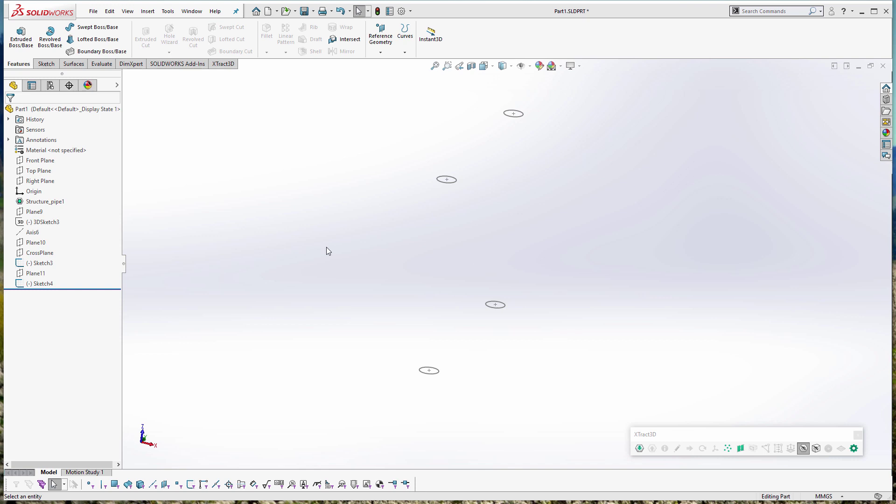
Step: Create a reference plane through both circle centres of Sketch3 and one circle centre of Sketch4
{"action": "middle_click_drag", "start_coordinate": [327, 248], "coordinate": [309, 254]}
{"action": "left_click", "coordinate": [419, 188]}
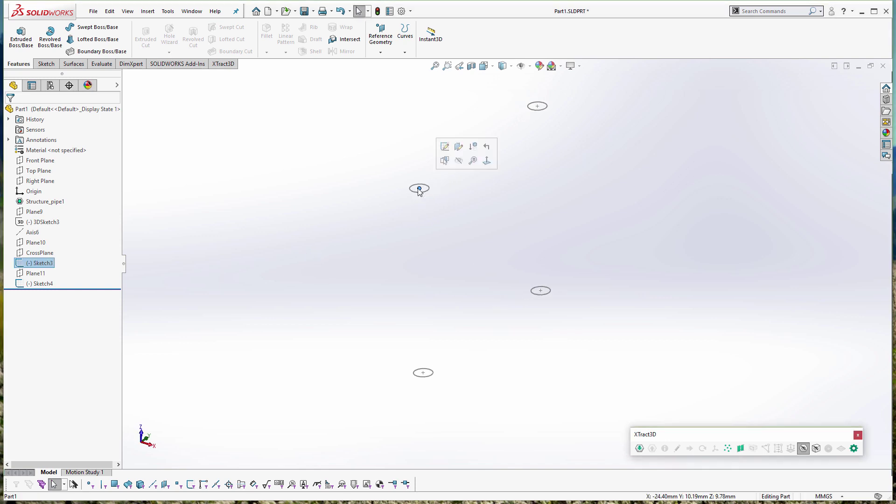
{"action": "left_click", "coordinate": [540, 292], "text": "ctrl"}
{"action": "left_click", "coordinate": [380, 51]}
{"action": "left_click", "coordinate": [388, 62]}
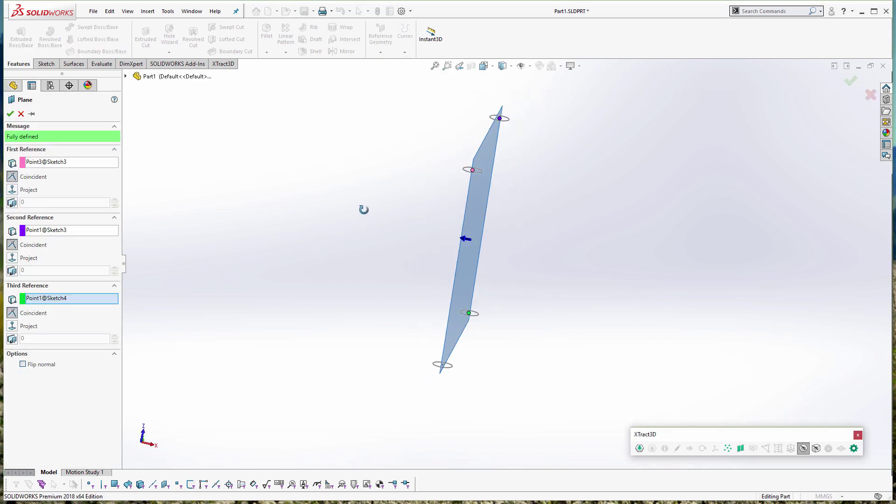
{"action": "middle_click_drag", "start_coordinate": [364, 210], "coordinate": [369, 211]}
{"action": "left_click", "coordinate": [10, 114]}
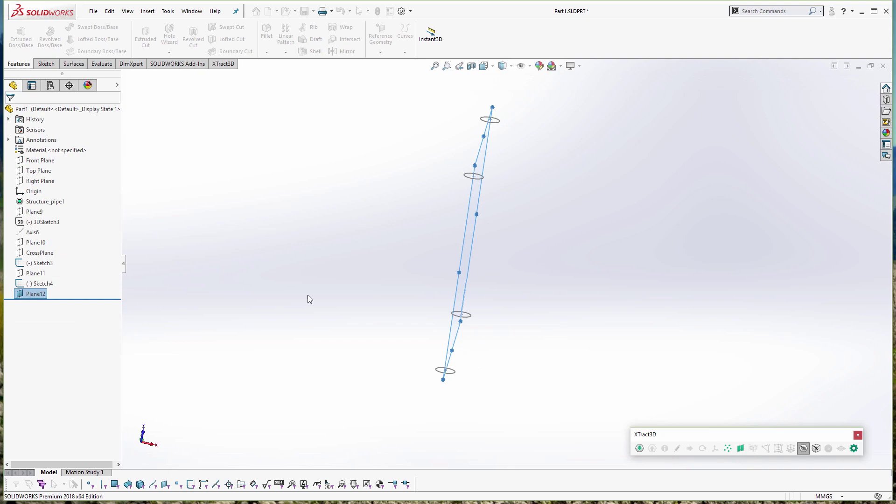
Step: Show the point cloud again and rename the new plane MidPlane
{"action": "left_click", "coordinate": [803, 448]}
{"action": "right_click", "coordinate": [36, 293]}
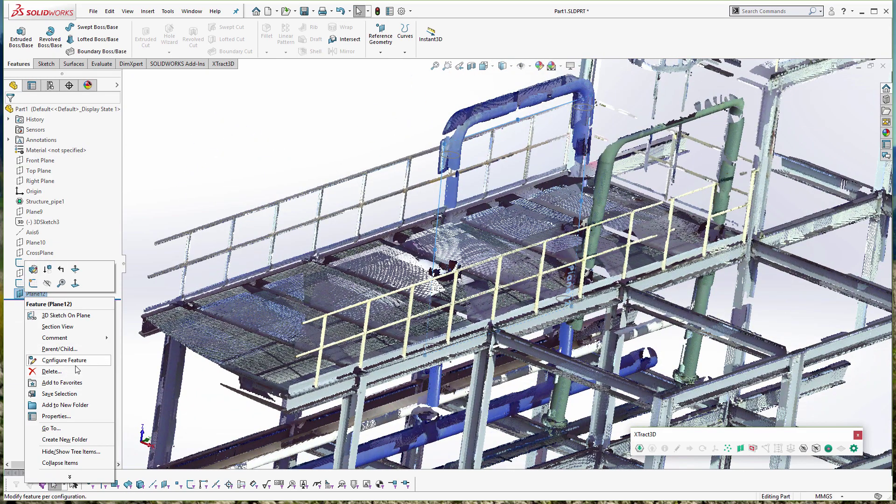
{"action": "left_click", "coordinate": [19, 297]}
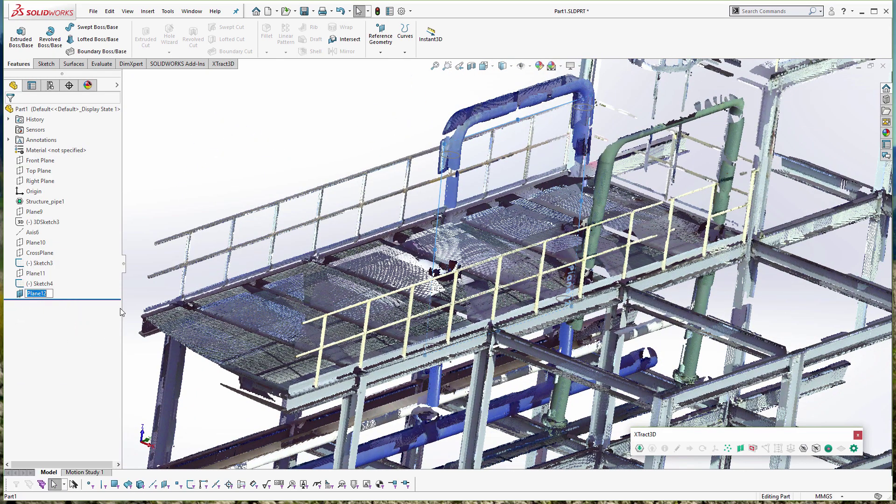
{"action": "type", "text": "MidPlane"}
{"action": "key", "text": "Return"}
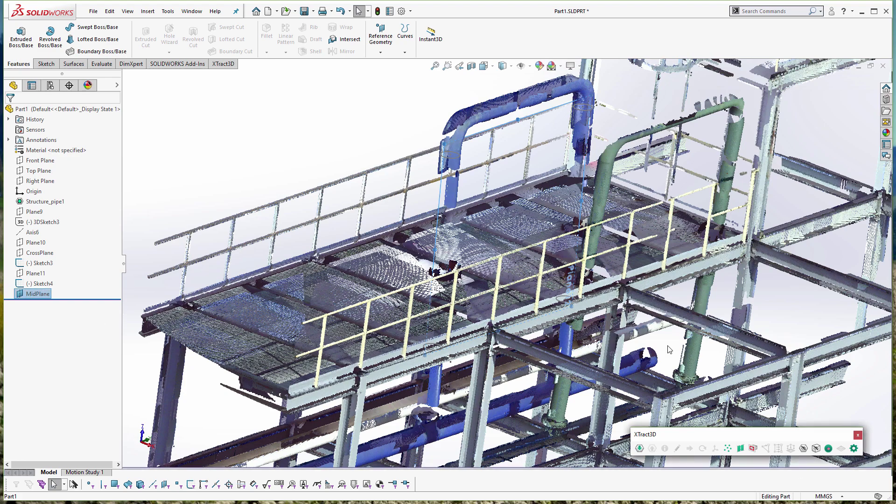
Step: Slice the point cloud with MidPlane, hide the cloud points and accept the slice
{"action": "left_click", "coordinate": [752, 449]}
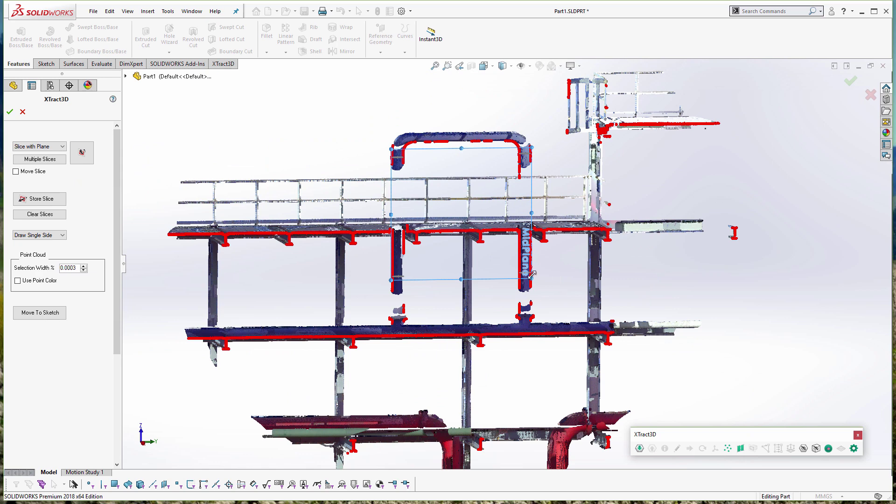
{"action": "left_click", "coordinate": [803, 448]}
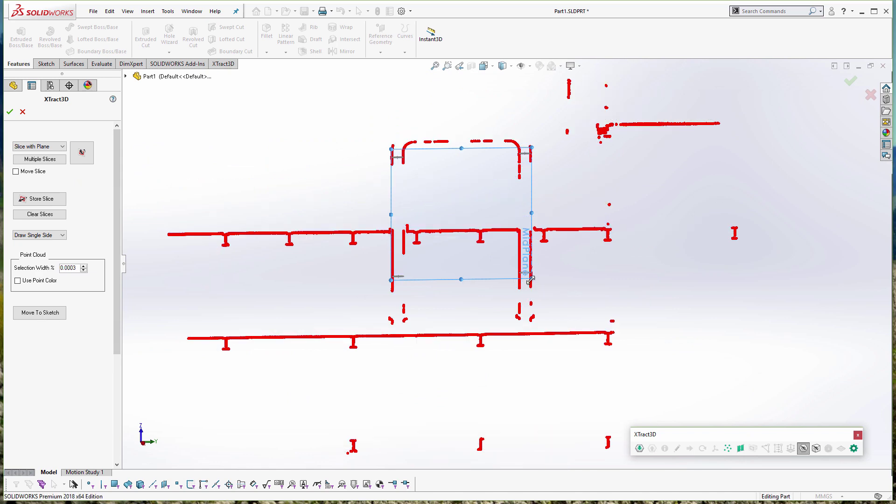
{"action": "left_click", "coordinate": [10, 112]}
Step: Enlarge MidPlane's outline at two opposite corners so it extends beyond the blue pipe's slice
{"action": "left_click_drag", "start_coordinate": [532, 278], "coordinate": [623, 382]}
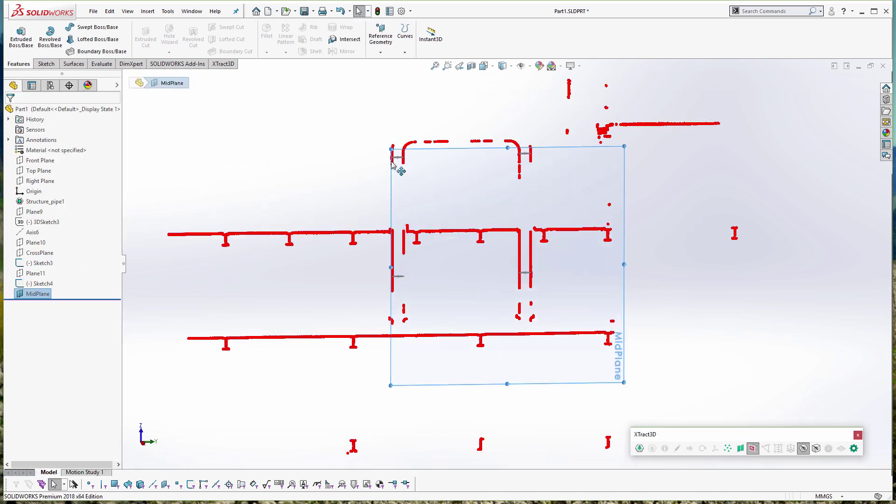
{"action": "left_click_drag", "start_coordinate": [390, 149], "coordinate": [360, 127]}
{"action": "scroll", "coordinate": [521, 301], "scroll_direction": "down", "scroll_amount": 3}
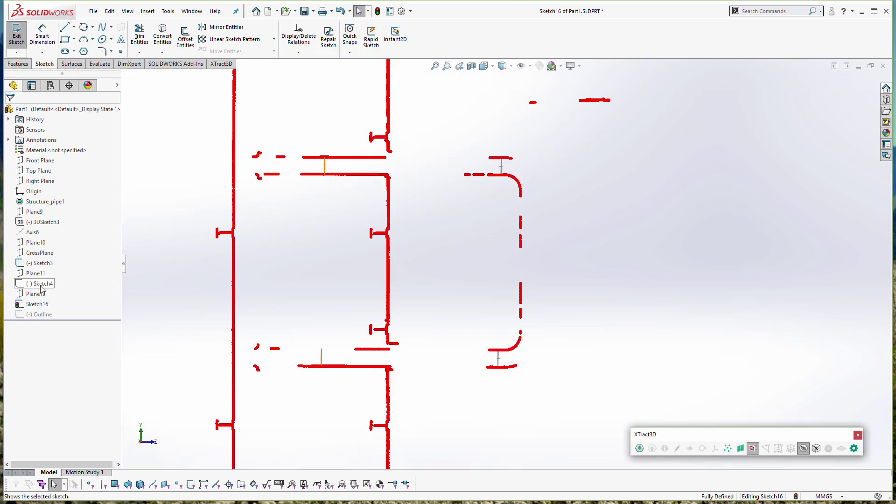
Step: Show Sketch4 while editing Sketch16 so its circles can be referenced next to the slice points
{"action": "right_click", "coordinate": [41, 283]}
{"action": "left_click", "coordinate": [50, 270]}
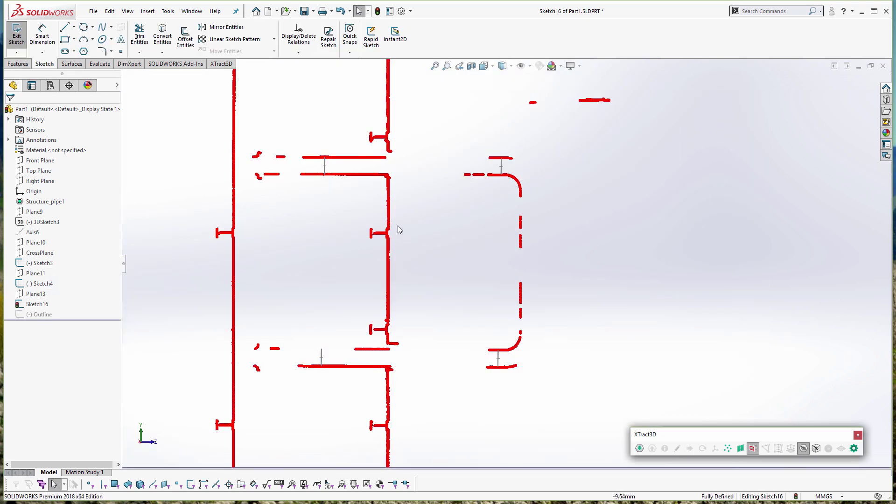
{"action": "scroll", "coordinate": [404, 228], "scroll_direction": "down", "scroll_amount": 2}
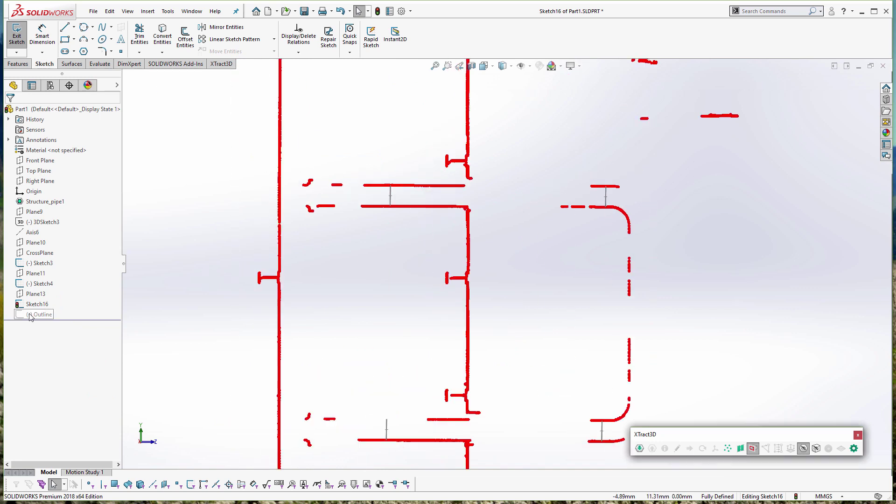
{"action": "scroll", "coordinate": [490, 261], "scroll_direction": "up", "scroll_amount": 1}
{"action": "scroll", "coordinate": [571, 263], "scroll_direction": "down", "scroll_amount": 1}
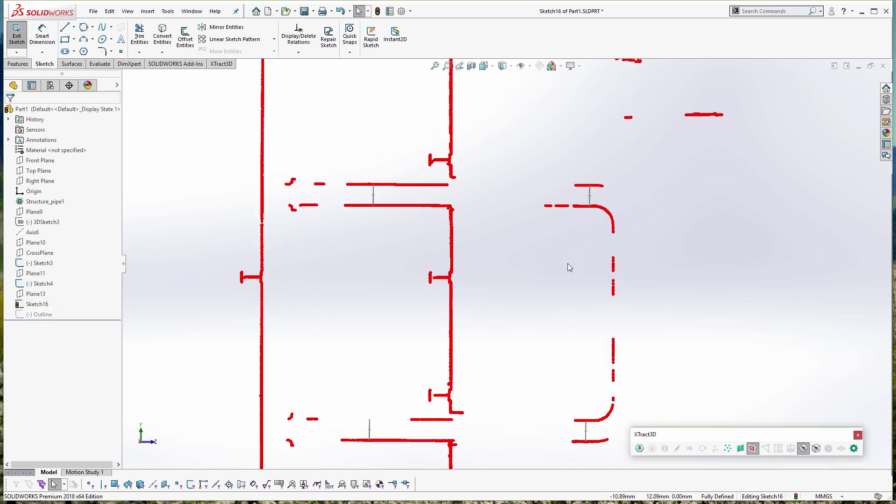
Step: Draw a line along each pipe leg joining its Sketch4 circle centre to its Sketch3 circle centre
{"action": "left_click", "coordinate": [64, 26]}
{"action": "left_click", "coordinate": [372, 194]}
{"action": "left_click", "coordinate": [590, 196]}
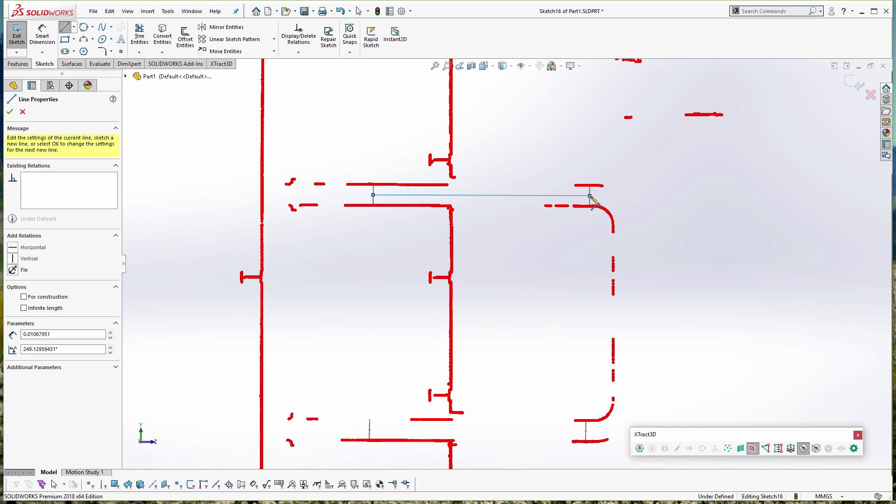
{"action": "key", "text": "Escape"}
{"action": "left_click", "coordinate": [72, 28]}
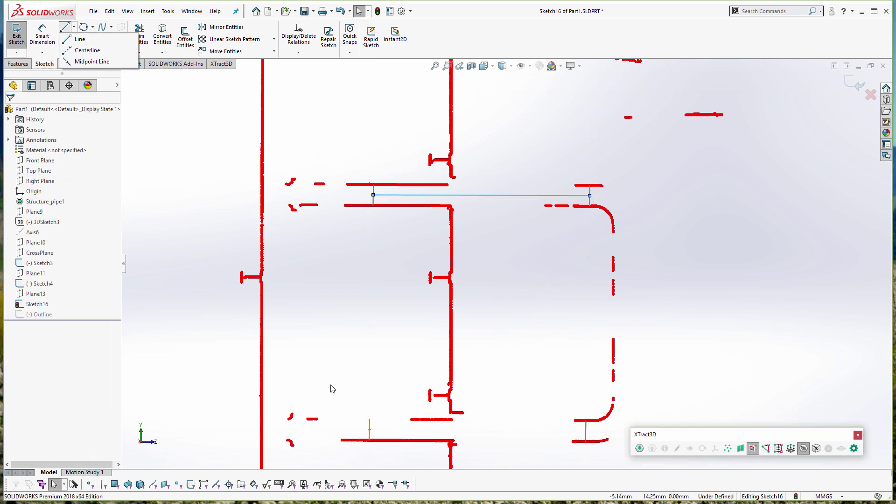
{"action": "left_click", "coordinate": [82, 44]}
{"action": "left_click", "coordinate": [370, 429]}
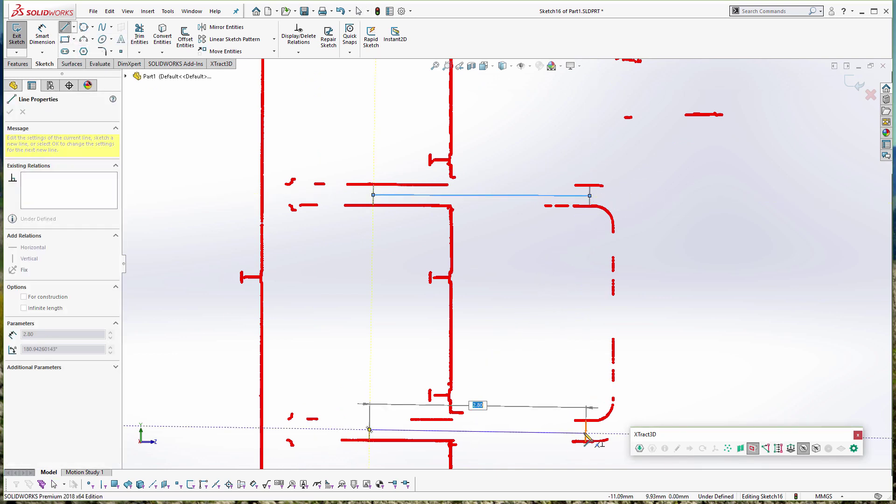
{"action": "left_click", "coordinate": [585, 430]}
{"action": "key", "text": "Escape"}
Step: Move the XTract3D toolbar clear of the sketch and stretch the upper leg line past both circle centres
{"action": "left_click_drag", "start_coordinate": [704, 435], "coordinate": [640, 85]}
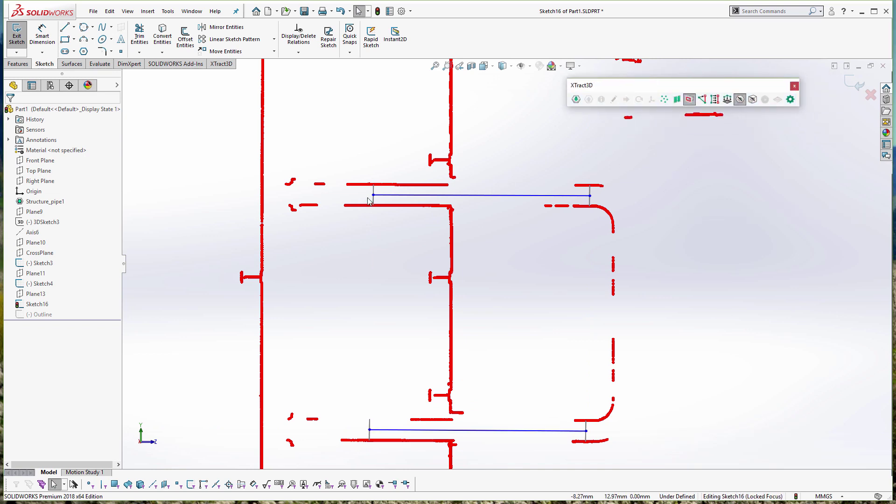
{"action": "left_click_drag", "start_coordinate": [373, 195], "coordinate": [264, 196]}
{"action": "left_click_drag", "start_coordinate": [590, 195], "coordinate": [756, 196]}
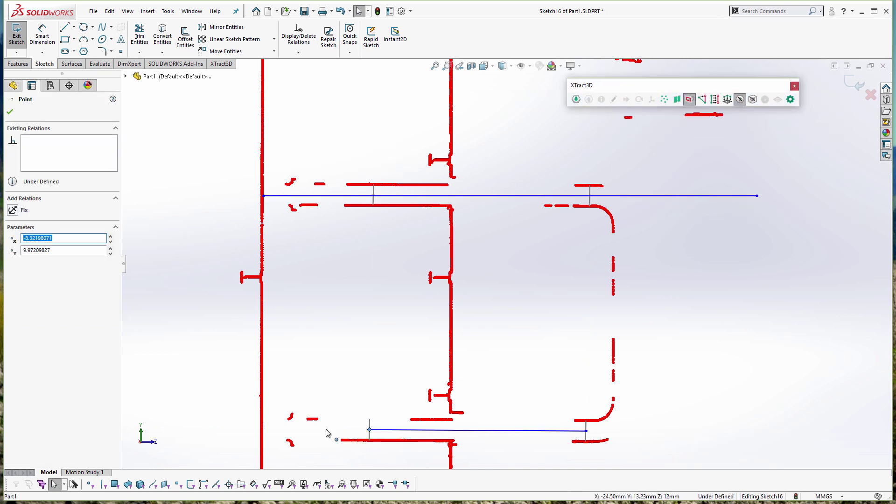
Step: Try to lengthen the lower leg line by giving it a length of 5 mm
{"action": "left_click_drag", "start_coordinate": [325, 429], "coordinate": [369, 430]}
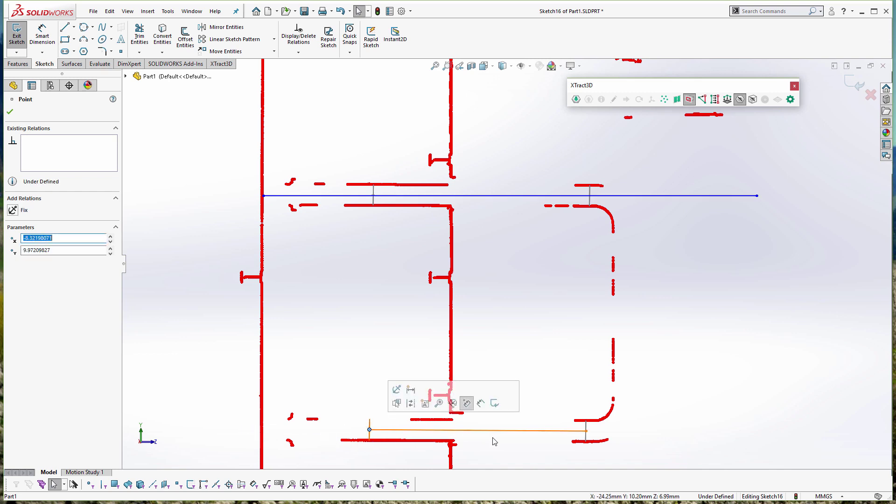
{"action": "scroll", "coordinate": [625, 189], "scroll_direction": "down", "scroll_amount": 9}
{"action": "scroll", "coordinate": [501, 268], "scroll_direction": "up", "scroll_amount": 11}
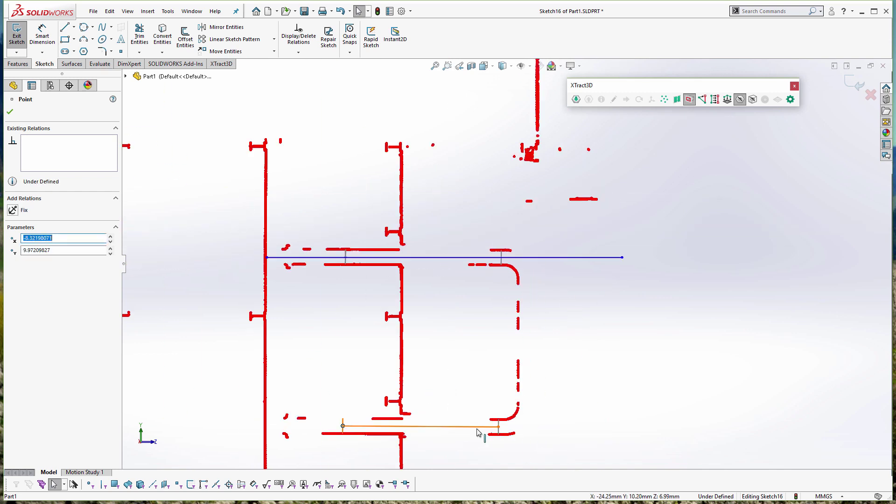
{"action": "left_click", "coordinate": [476, 428]}
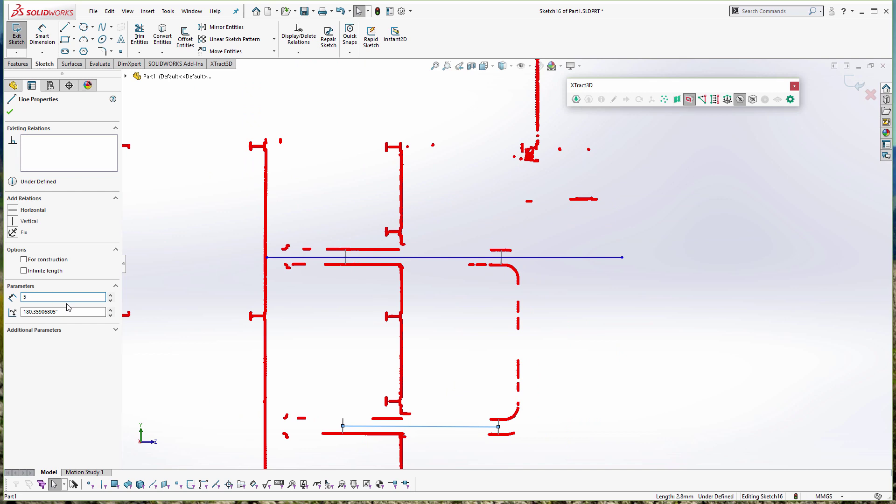
{"action": "left_click_drag", "start_coordinate": [221, 425], "coordinate": [343, 426]}
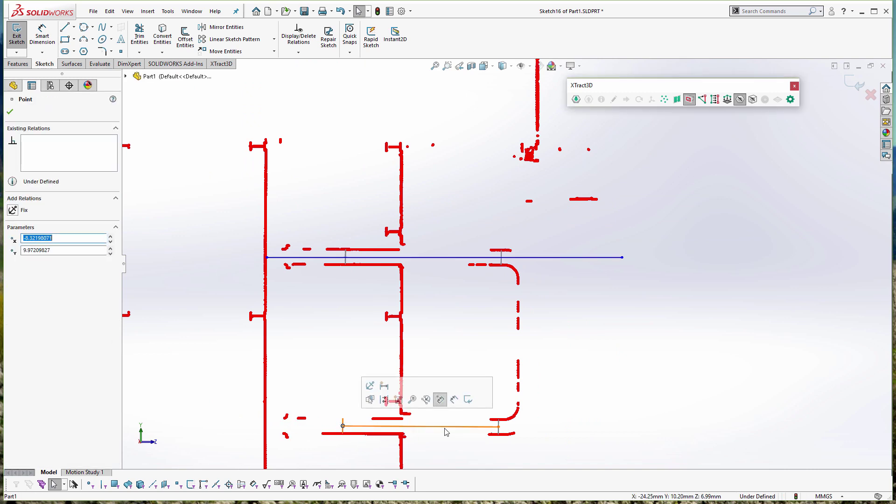
Step: Set the lower leg line's length to 4 mm and stretch both ends to align with the upper line's ends
{"action": "left_click", "coordinate": [419, 427]}
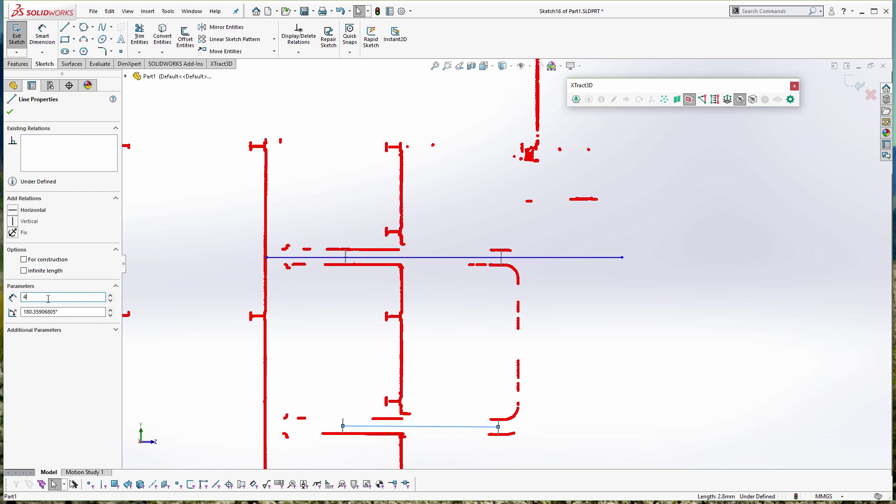
{"action": "left_click_drag", "start_coordinate": [276, 425], "coordinate": [264, 427]}
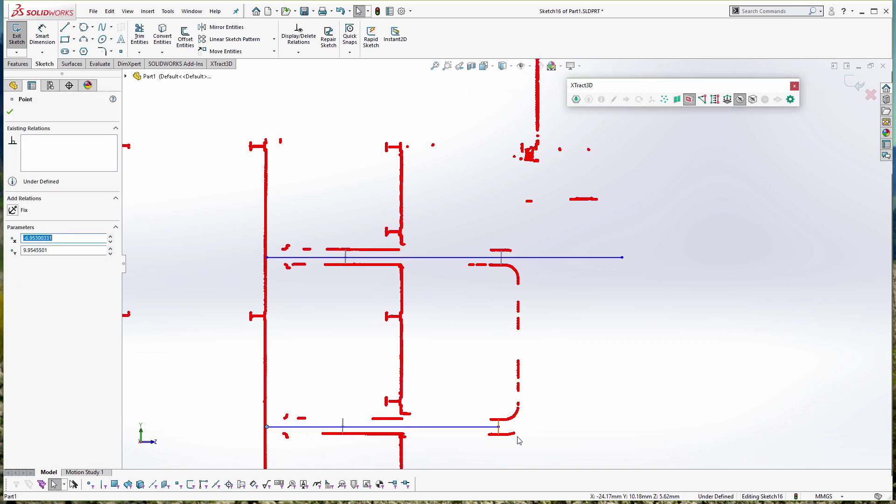
{"action": "left_click_drag", "start_coordinate": [498, 426], "coordinate": [535, 427]}
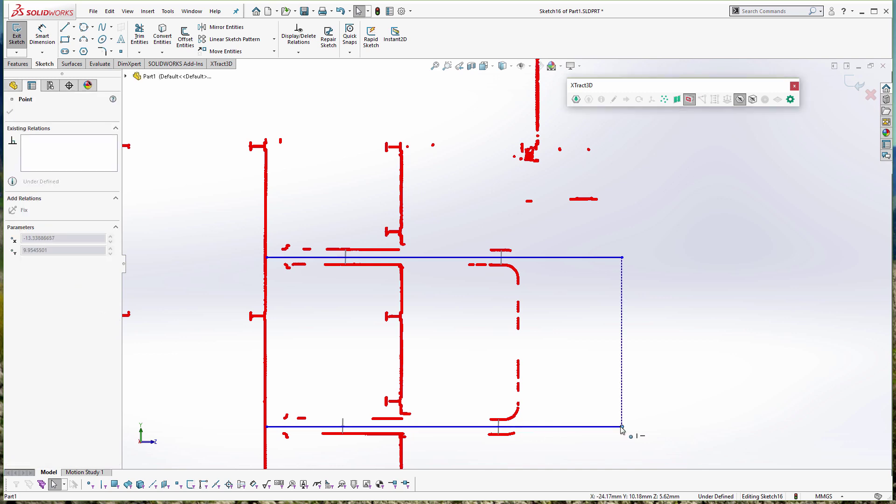
{"action": "left_click_drag", "start_coordinate": [620, 426], "coordinate": [621, 427]}
Step: Draw a vertical line along the slice points of the pipe's crossbar between the two bends
{"action": "scroll", "coordinate": [580, 360], "scroll_direction": "up", "scroll_amount": 2}
{"action": "scroll", "coordinate": [577, 360], "scroll_direction": "down", "scroll_amount": 3}
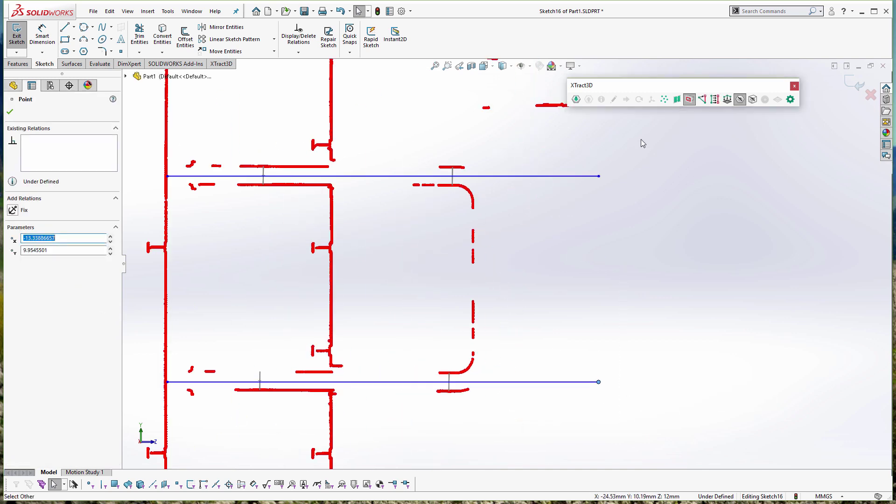
{"action": "left_click", "coordinate": [70, 30]}
{"action": "left_click", "coordinate": [473, 206]}
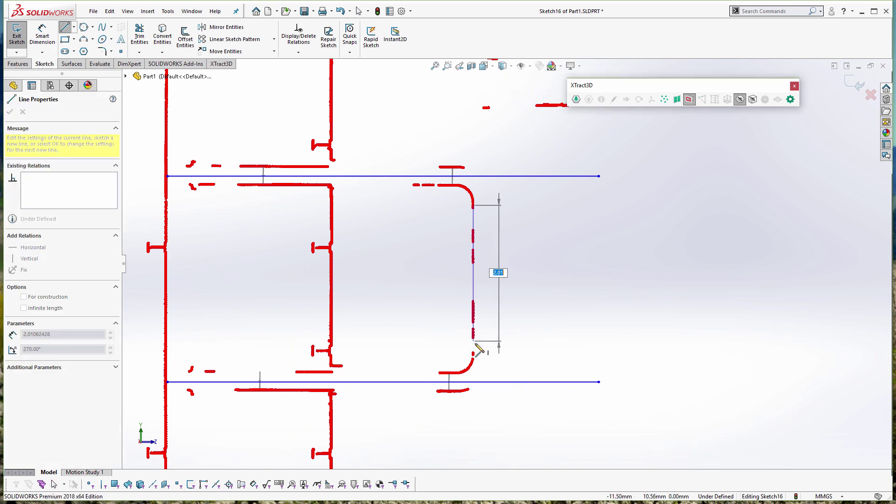
{"action": "left_click", "coordinate": [473, 355]}
{"action": "key", "text": "Escape"}
Step: Extend both ends of the vertical crossbar line to meet the upper and lower leg lines
{"action": "scroll", "coordinate": [505, 258], "scroll_direction": "down", "scroll_amount": 5}
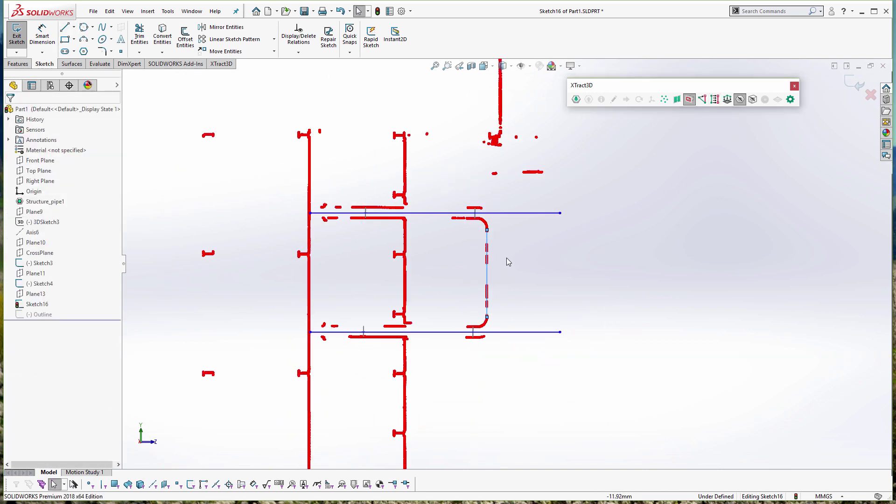
{"action": "scroll", "coordinate": [483, 161], "scroll_direction": "up", "scroll_amount": 2}
{"action": "left_click", "coordinate": [483, 158]}
{"action": "scroll", "coordinate": [542, 353], "scroll_direction": "up", "scroll_amount": 3}
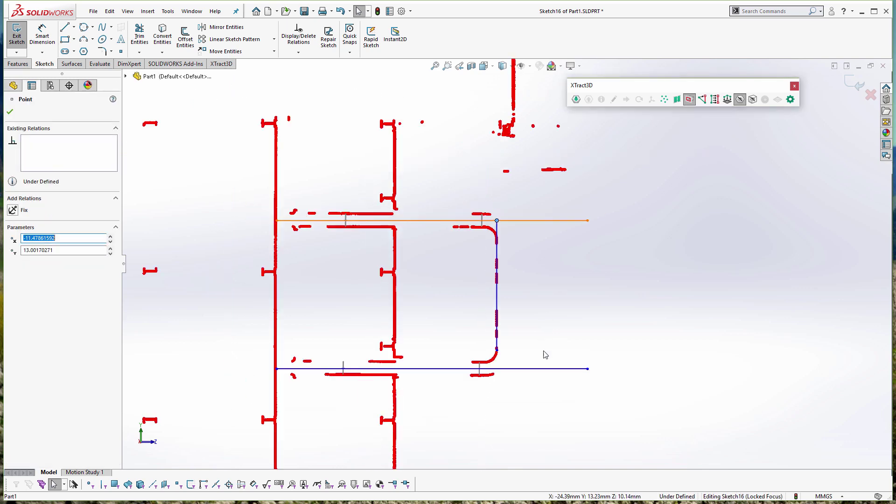
{"action": "scroll", "coordinate": [470, 324], "scroll_direction": "down", "scroll_amount": 2}
{"action": "left_click", "coordinate": [465, 350]}
{"action": "left_click", "coordinate": [542, 137]}
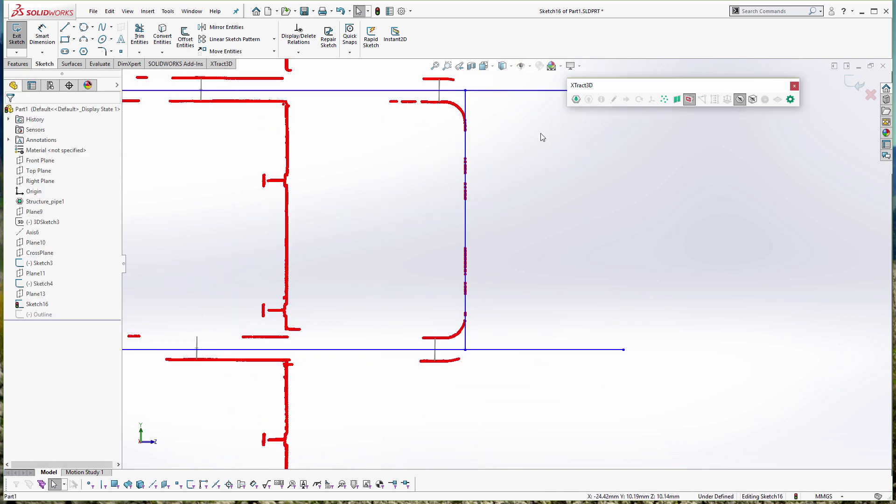
Step: Check the leg circle's diameter and draw a short horizontal line outward from the midpoint of the crossbar line
{"action": "left_click", "coordinate": [200, 88]}
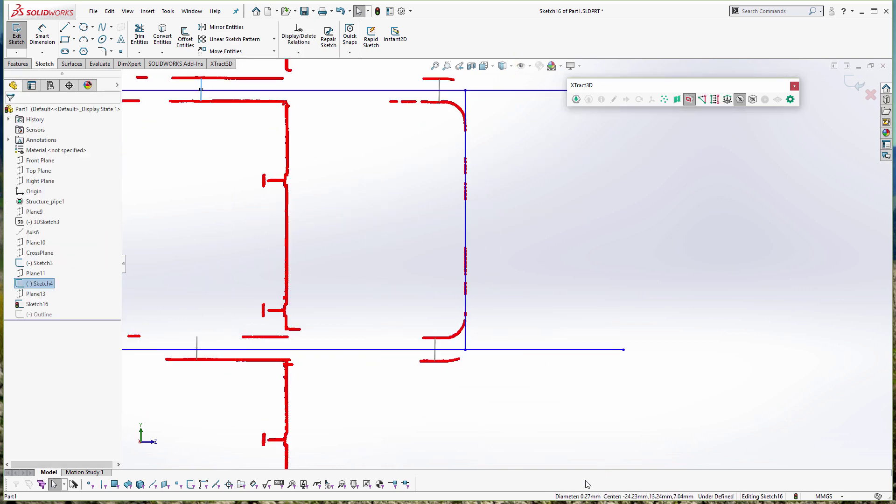
{"action": "key", "text": "l"}
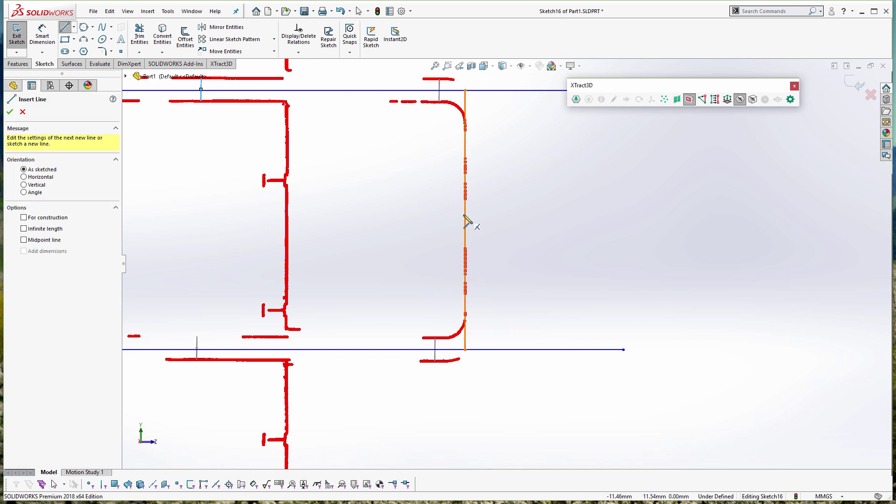
{"action": "left_click", "coordinate": [465, 219]}
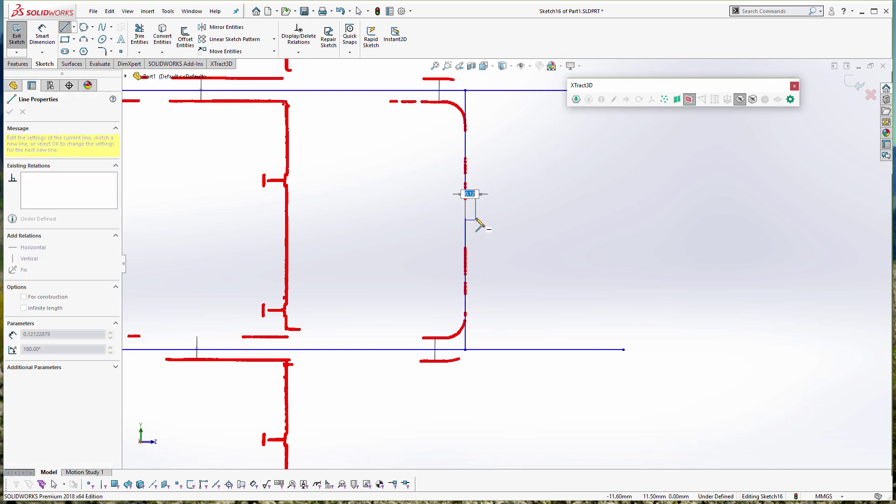
{"action": "left_click", "coordinate": [476, 219]}
{"action": "key", "text": "Escape"}
Step: Fix the short line's inner endpoint and set its length to half the leg circle's 0.27 mm diameter
{"action": "left_click", "coordinate": [465, 220]}
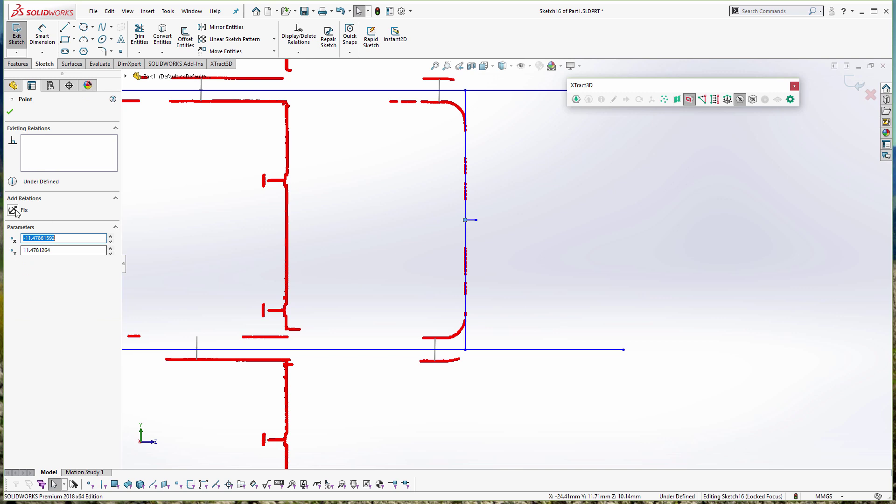
{"action": "left_click", "coordinate": [473, 220]}
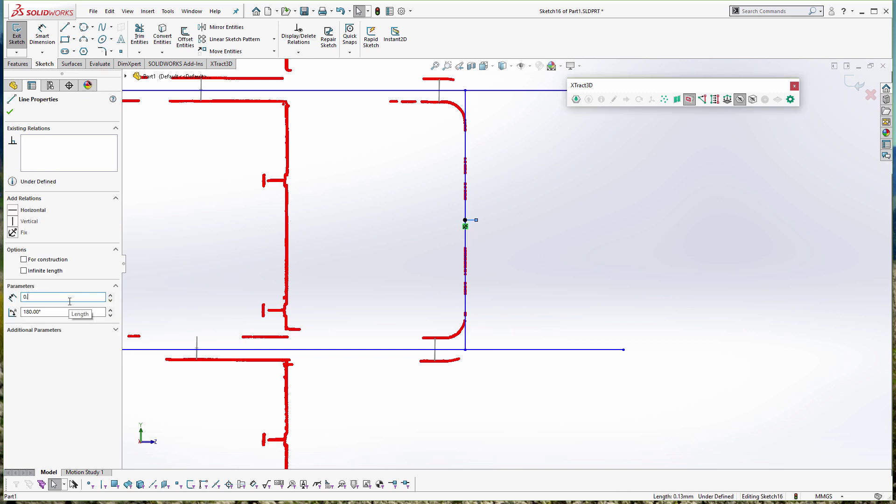
{"action": "key", "text": "Escape"}
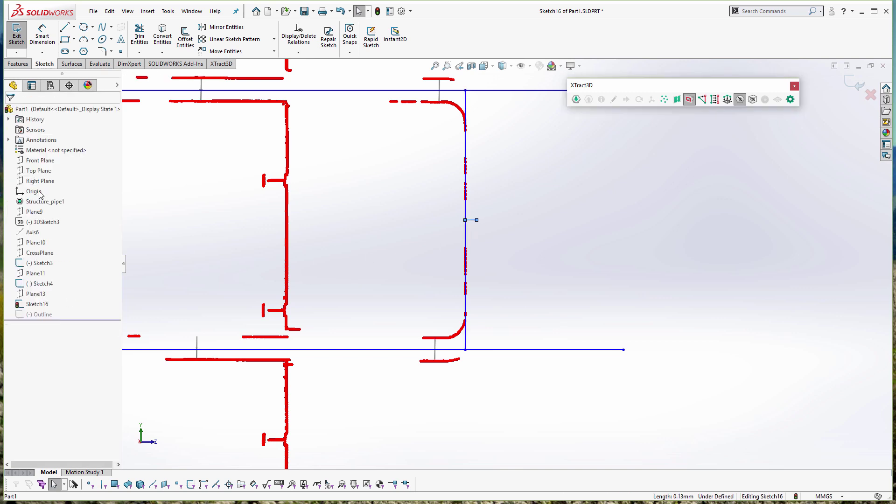
{"action": "left_click", "coordinate": [69, 27]}
{"action": "left_click", "coordinate": [481, 91]}
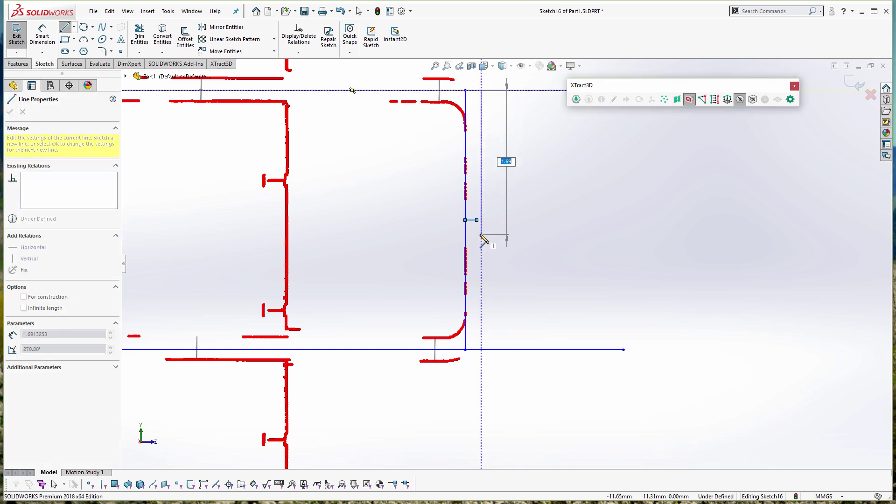
{"action": "key", "text": "Escape"}
Step: Draw two vertical lines from the short line's outer end, one to the upper leg line and one to the lower
{"action": "left_click", "coordinate": [476, 220]}
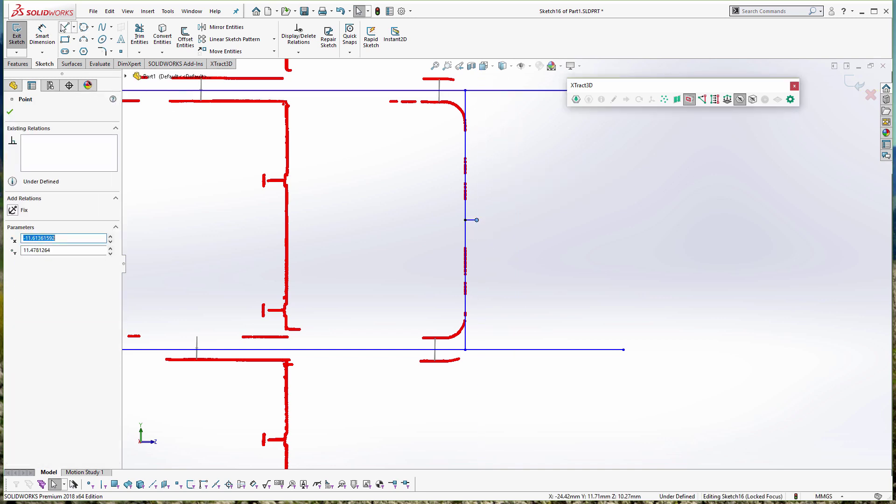
{"action": "left_click", "coordinate": [64, 27]}
{"action": "left_click", "coordinate": [476, 220]}
{"action": "left_click", "coordinate": [476, 90]}
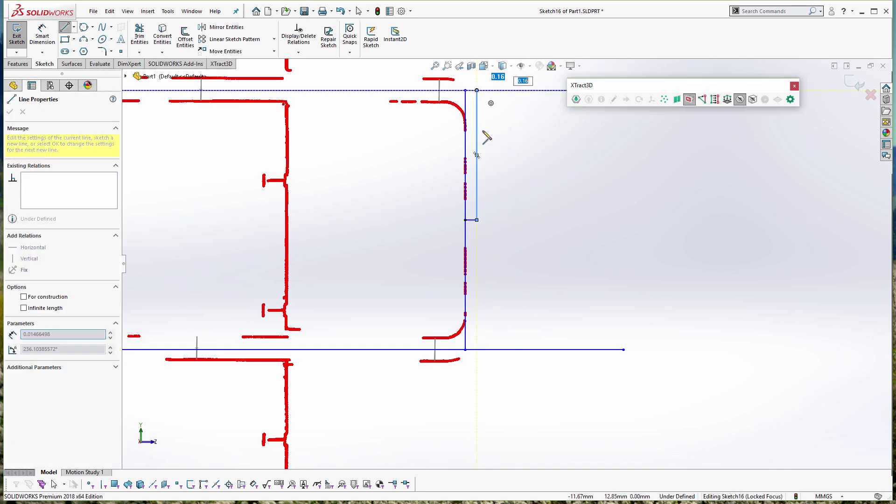
{"action": "key", "text": "Escape"}
{"action": "left_click", "coordinate": [64, 26]}
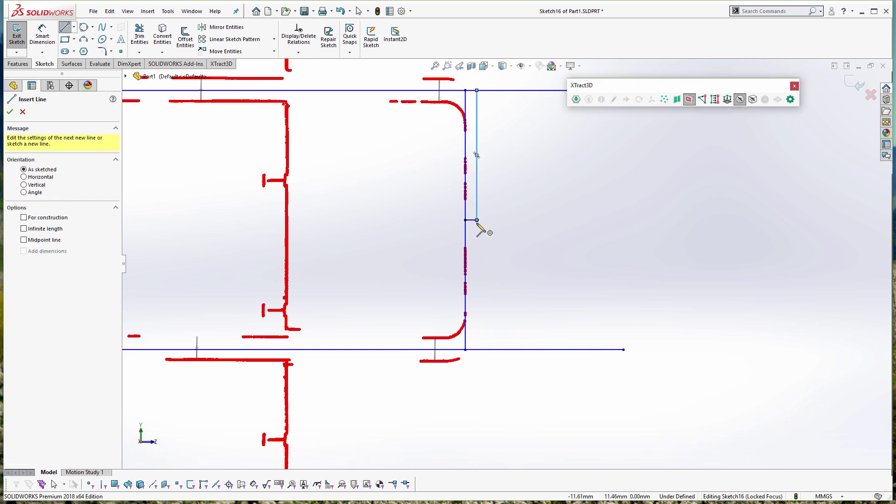
{"action": "left_click", "coordinate": [477, 220]}
{"action": "left_click", "coordinate": [477, 350]}
{"action": "key", "text": "Escape"}
{"action": "scroll", "coordinate": [499, 299], "scroll_direction": "down", "scroll_amount": 3}
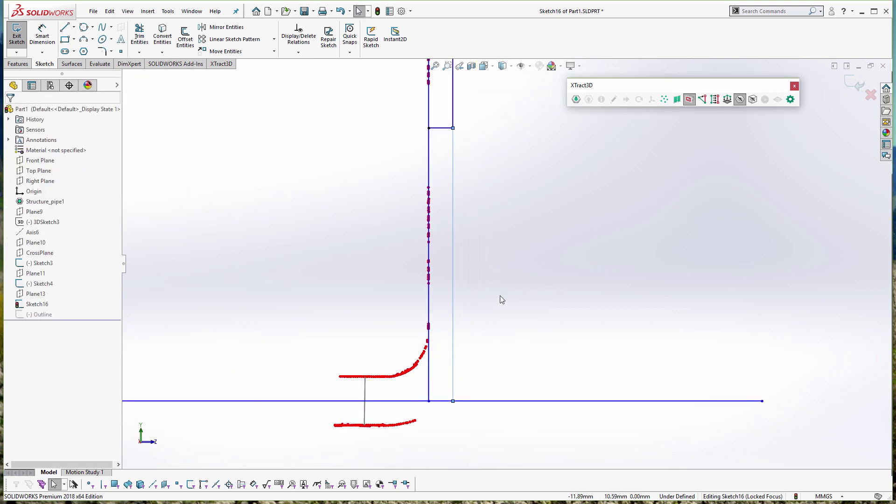
Step: Undo the last line and redraw the vertical line from the short line's outer end down to the lower leg line
{"action": "key", "text": "ctrl+z"}
{"action": "left_click", "coordinate": [65, 28]}
{"action": "left_click", "coordinate": [453, 128]}
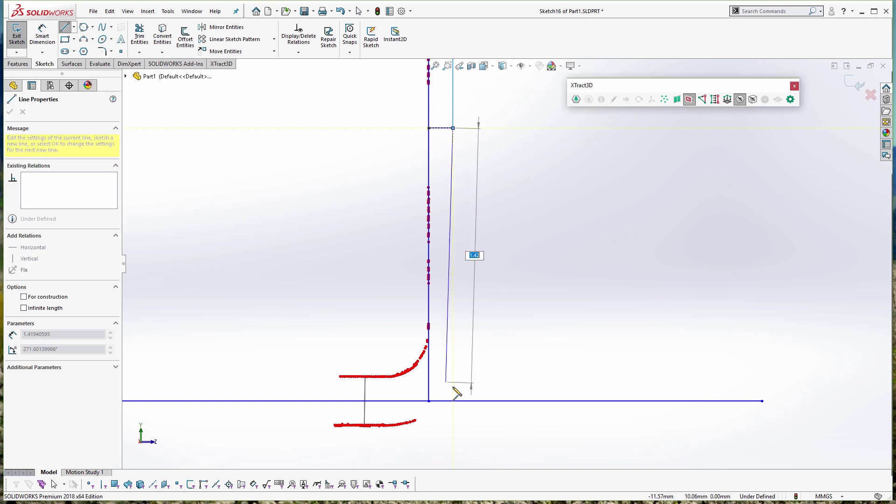
{"action": "left_click", "coordinate": [453, 401]}
{"action": "key", "text": "Escape"}
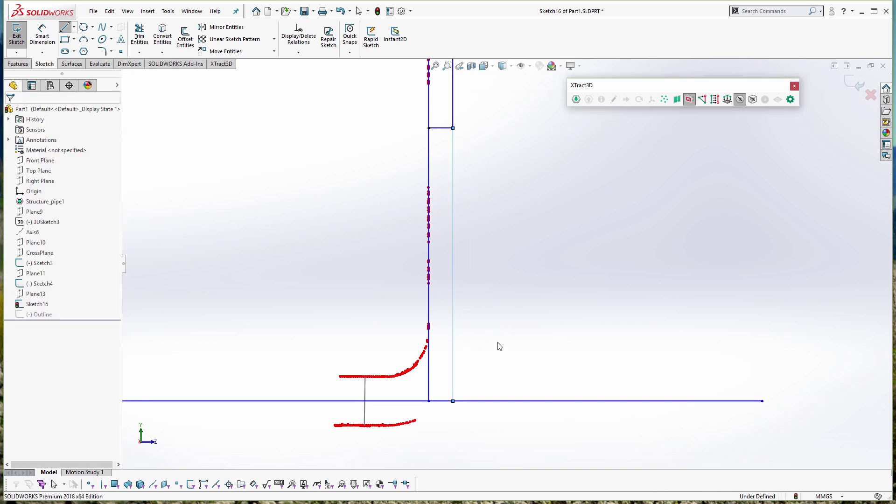
Step: Draw a three-point arc over the slice points of the upper inner bend, ending on the crossbar line
{"action": "scroll", "coordinate": [449, 144], "scroll_direction": "down", "scroll_amount": 3}
{"action": "scroll", "coordinate": [484, 112], "scroll_direction": "down", "scroll_amount": 2}
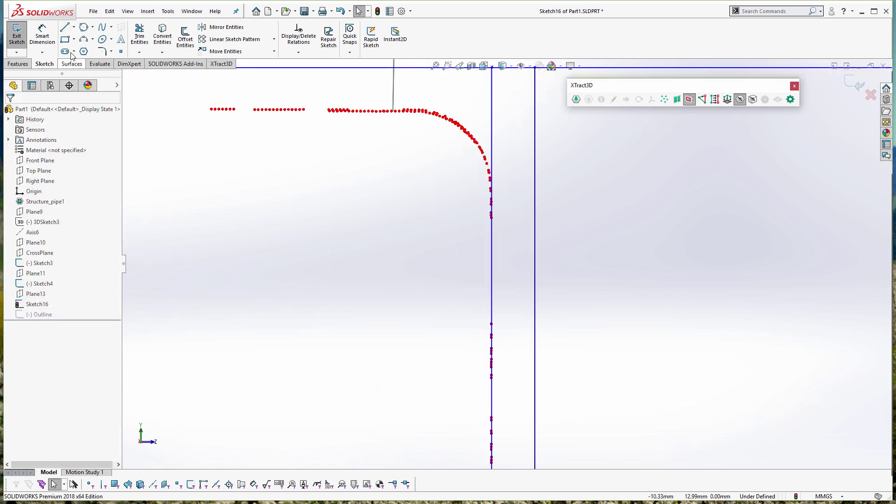
{"action": "left_click", "coordinate": [84, 39]}
{"action": "left_click", "coordinate": [394, 111]}
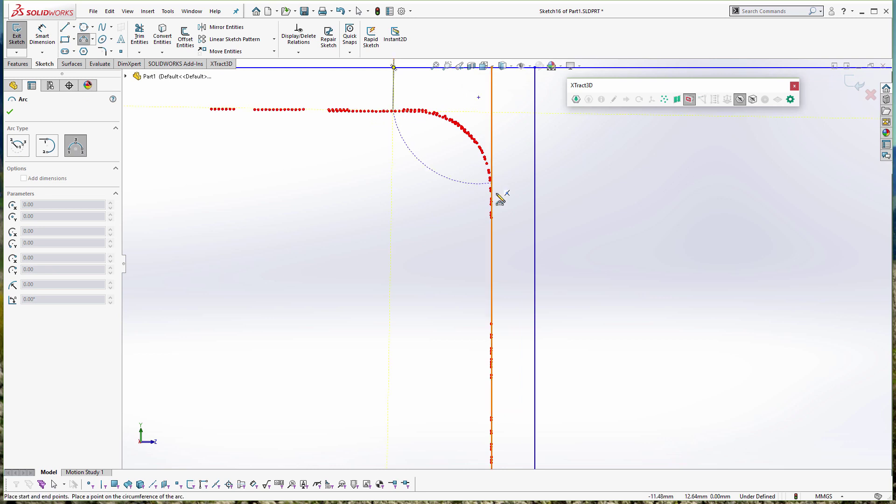
{"action": "left_click", "coordinate": [491, 217]}
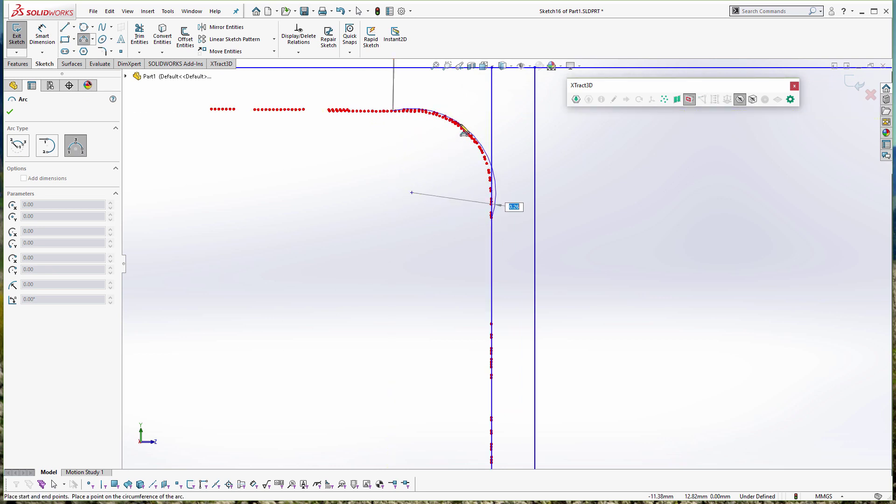
{"action": "left_click", "coordinate": [451, 123]}
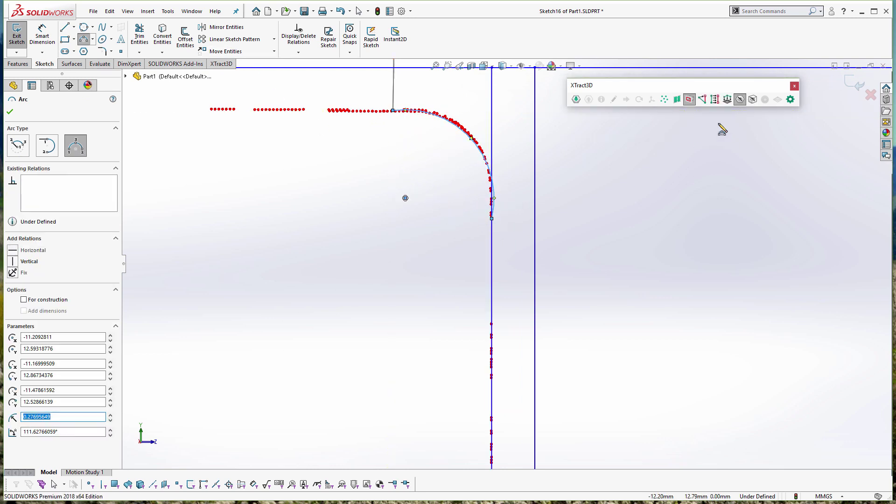
{"action": "left_click", "coordinate": [491, 218]}
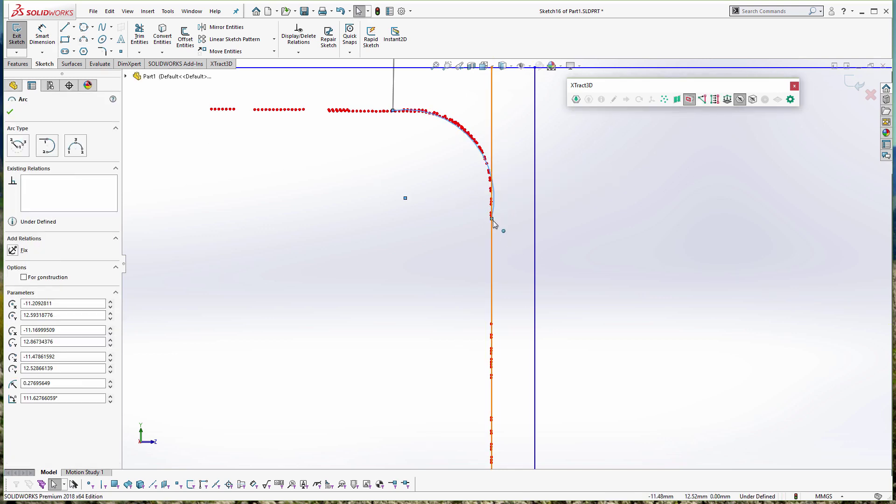
Step: Adjust the arc's endpoints and curvature to follow the bend's slice points, and set its radius to 0.25 mm
{"action": "left_click_drag", "start_coordinate": [492, 219], "coordinate": [491, 198]}
{"action": "left_click_drag", "start_coordinate": [393, 111], "coordinate": [405, 113]}
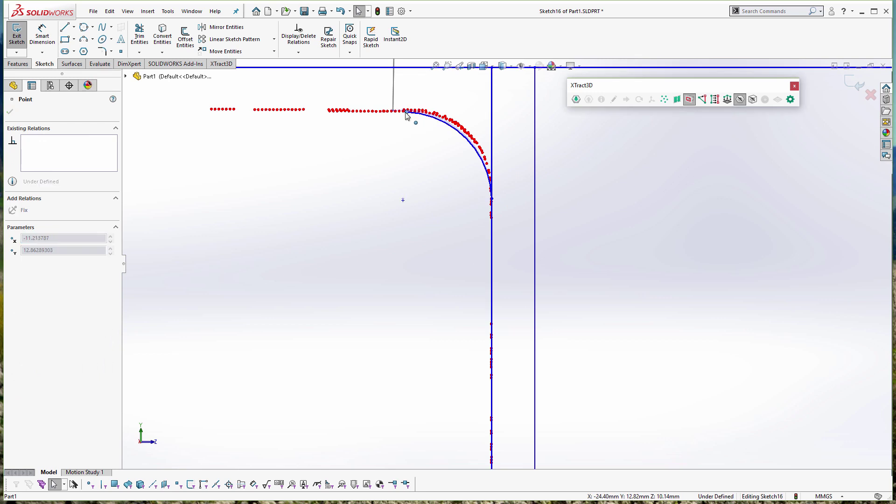
{"action": "left_click", "coordinate": [472, 142]}
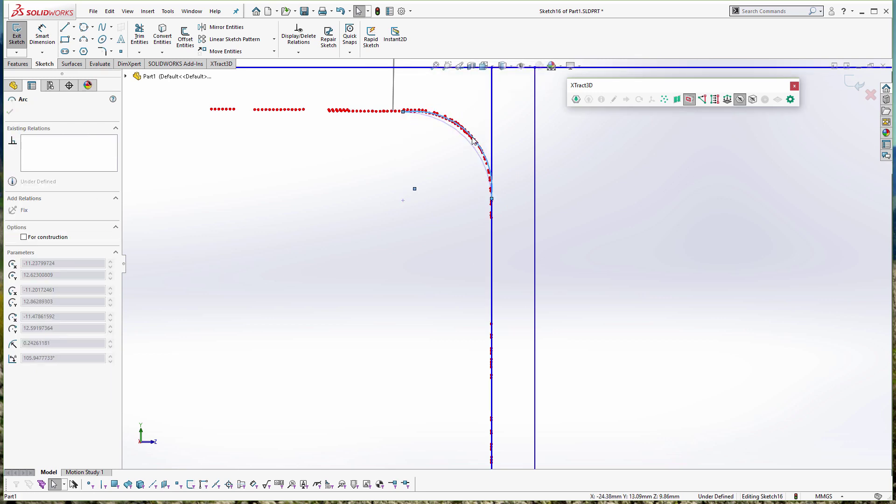
{"action": "left_click_drag", "start_coordinate": [472, 140], "coordinate": [472, 141]}
{"action": "left_click", "coordinate": [715, 100]}
{"action": "left_click", "coordinate": [465, 135]}
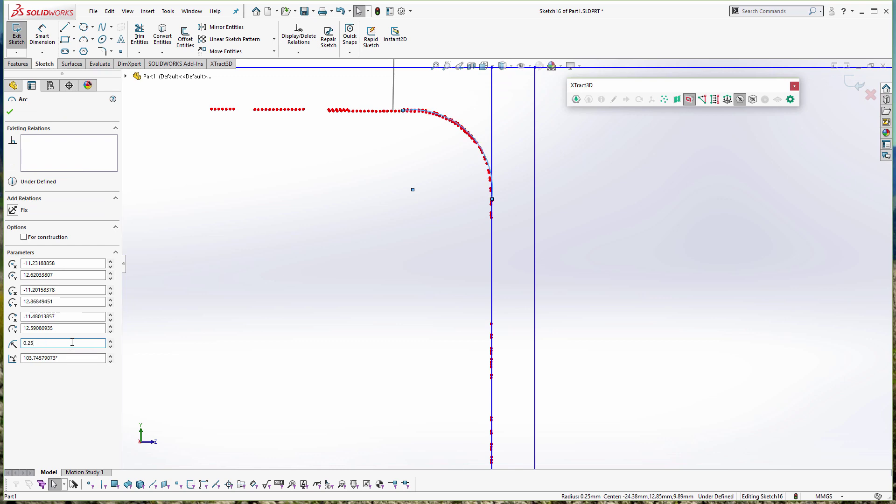
{"action": "key", "text": "Return"}
Step: Trim away the upper leg line's overhang, the inner crossbar line, the helper arc and the short connecting line
{"action": "scroll", "coordinate": [379, 256], "scroll_direction": "up", "scroll_amount": 9}
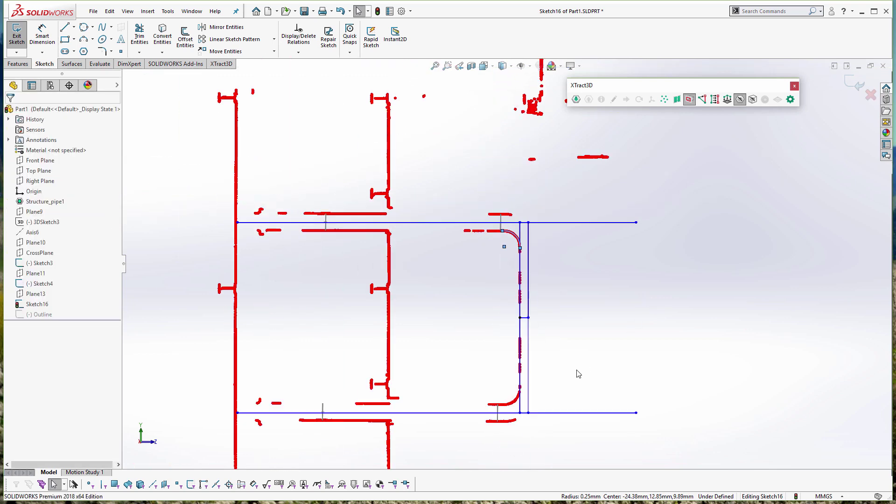
{"action": "scroll", "coordinate": [579, 373], "scroll_direction": "up", "scroll_amount": 3}
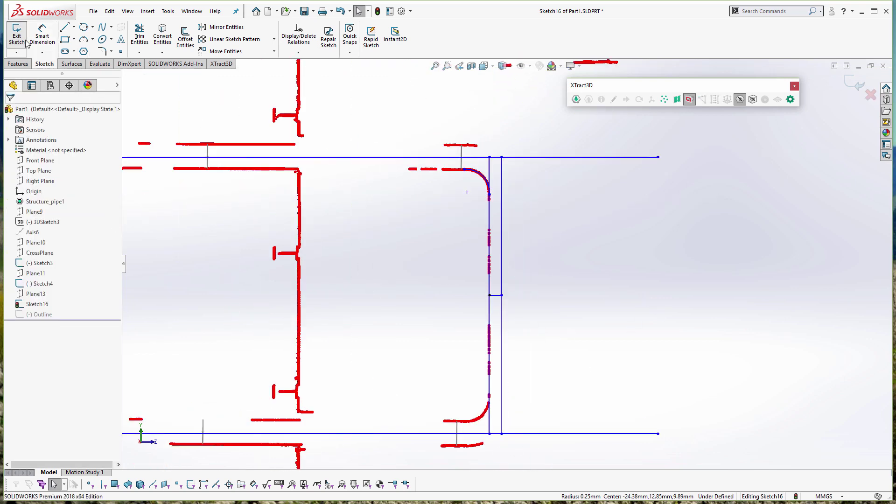
{"action": "left_click", "coordinate": [139, 36]}
{"action": "scroll", "coordinate": [488, 200], "scroll_direction": "up", "scroll_amount": 3}
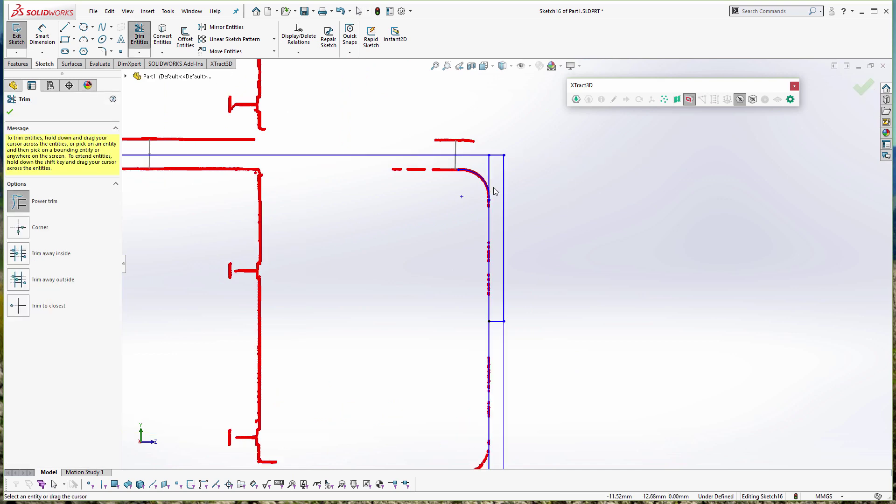
{"action": "scroll", "coordinate": [491, 207], "scroll_direction": "down", "scroll_amount": 3}
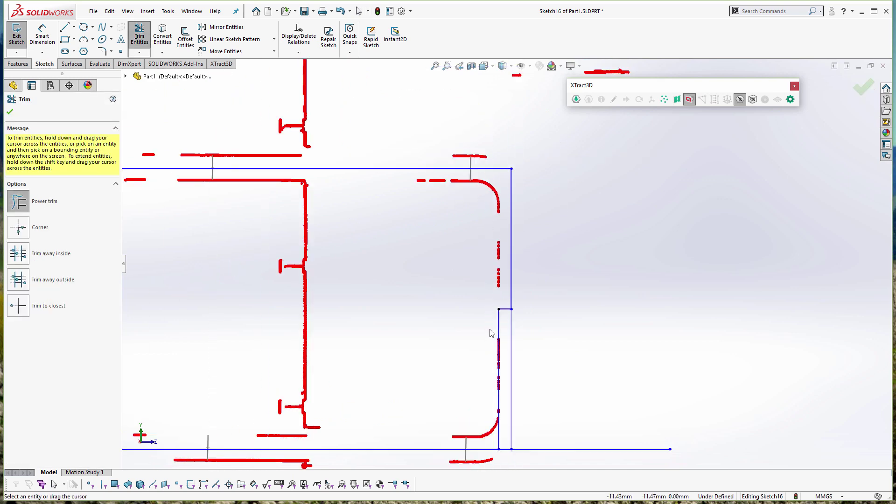
{"action": "key", "text": "Escape"}
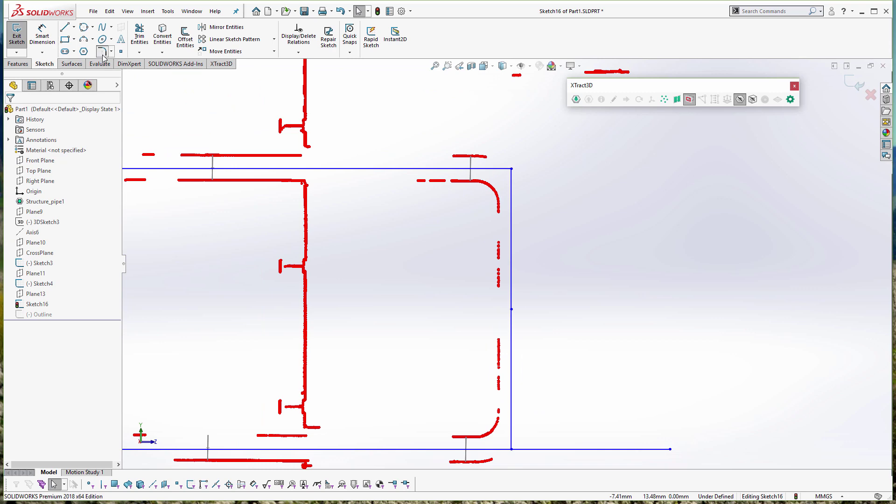
Step: Round both outer corners of the centreline with 0.25 mm sketch fillets, removing the lower leg line's overhang
{"action": "left_click", "coordinate": [102, 52]}
{"action": "left_click", "coordinate": [511, 168]}
{"action": "scroll", "coordinate": [533, 382], "scroll_direction": "down", "scroll_amount": 1}
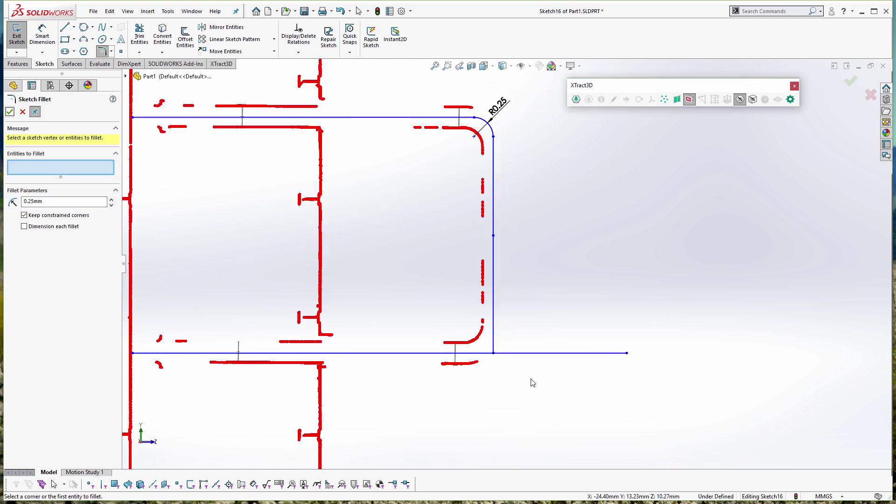
{"action": "left_click", "coordinate": [139, 38]}
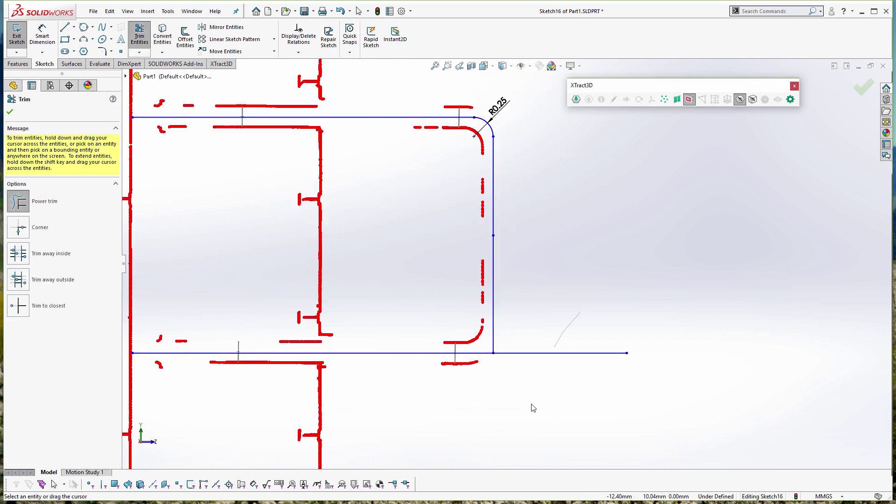
{"action": "left_click", "coordinate": [102, 51]}
{"action": "left_click", "coordinate": [10, 112]}
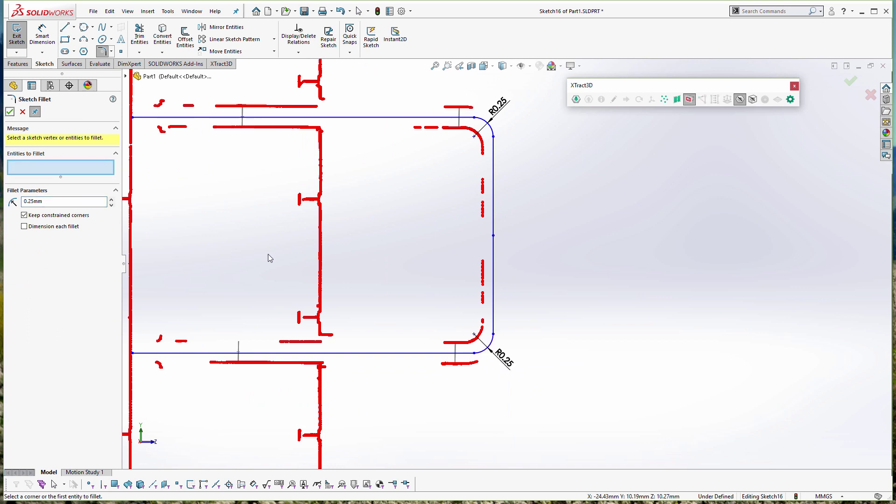
{"action": "scroll", "coordinate": [438, 250], "scroll_direction": "up", "scroll_amount": 3}
{"action": "left_click", "coordinate": [10, 113]}
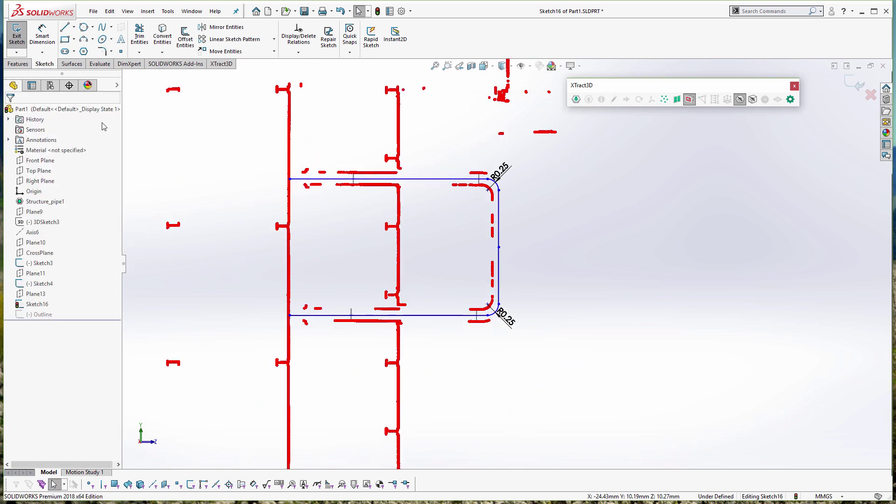
Step: Finish and close the pipe centreline sketch
{"action": "left_click", "coordinate": [19, 64]}
{"action": "scroll", "coordinate": [363, 211], "scroll_direction": "up", "scroll_amount": 1}
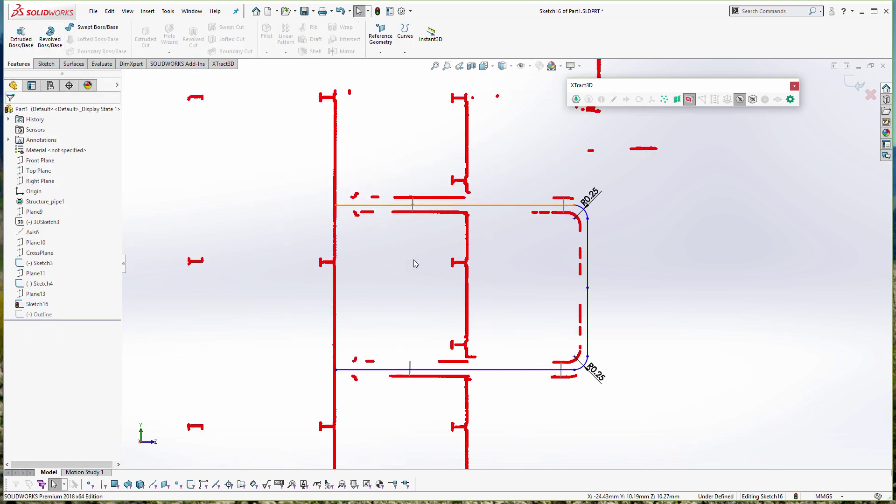
{"action": "left_click", "coordinate": [45, 65]}
{"action": "left_click", "coordinate": [17, 34]}
Step: Sweep the Outline profile along Sketch16 in both directions as a one-direction thin feature with 0.01 mm wall thickness
{"action": "left_click", "coordinate": [37, 315]}
{"action": "left_click", "coordinate": [23, 65]}
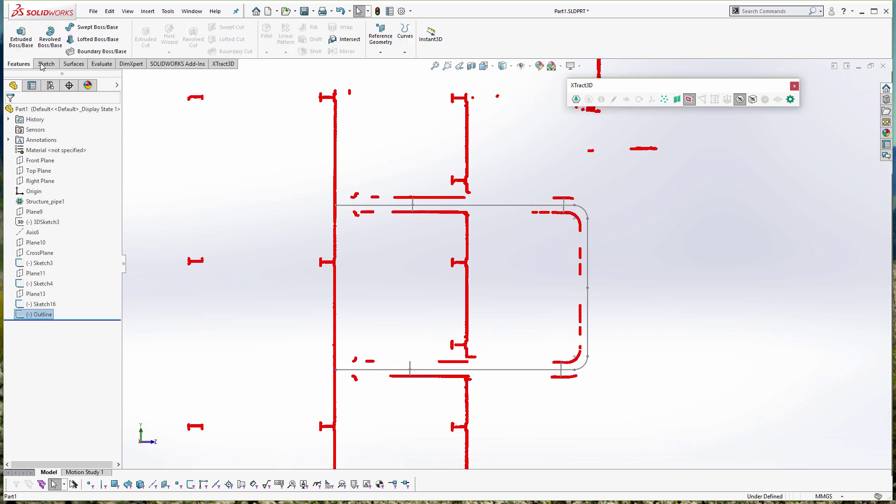
{"action": "left_click", "coordinate": [91, 28]}
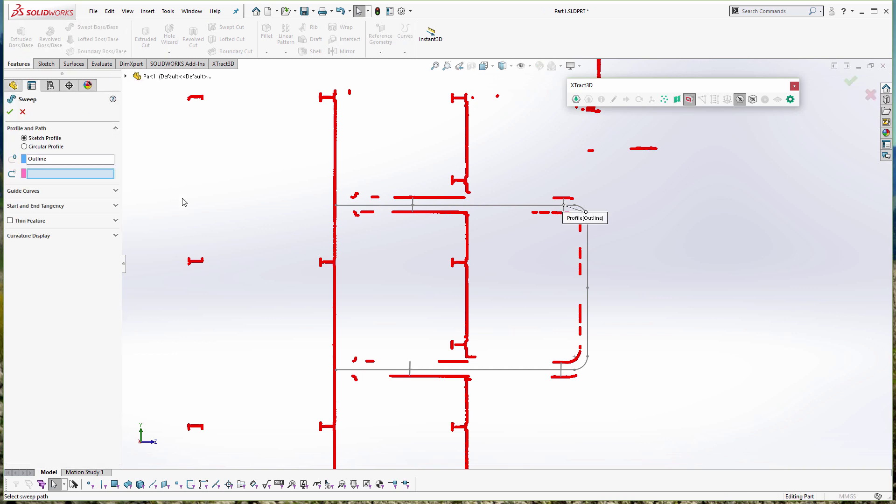
{"action": "left_click", "coordinate": [441, 206]}
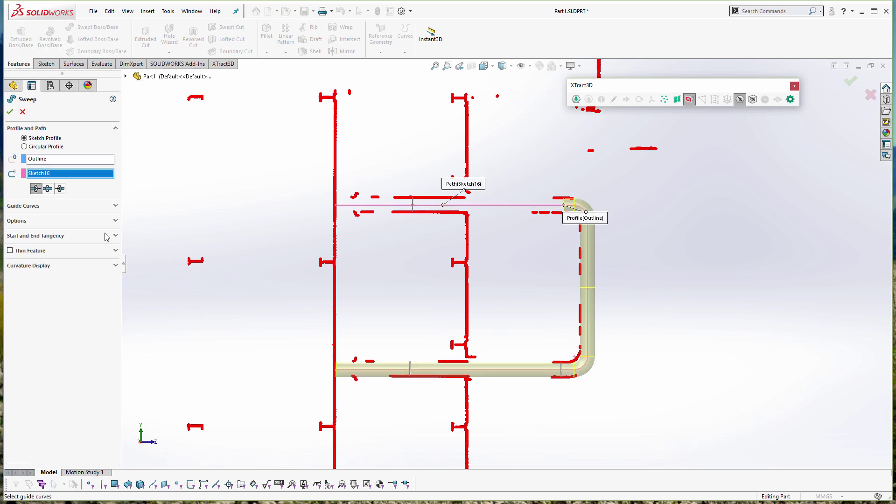
{"action": "left_click", "coordinate": [48, 188]}
{"action": "left_click", "coordinate": [10, 220]}
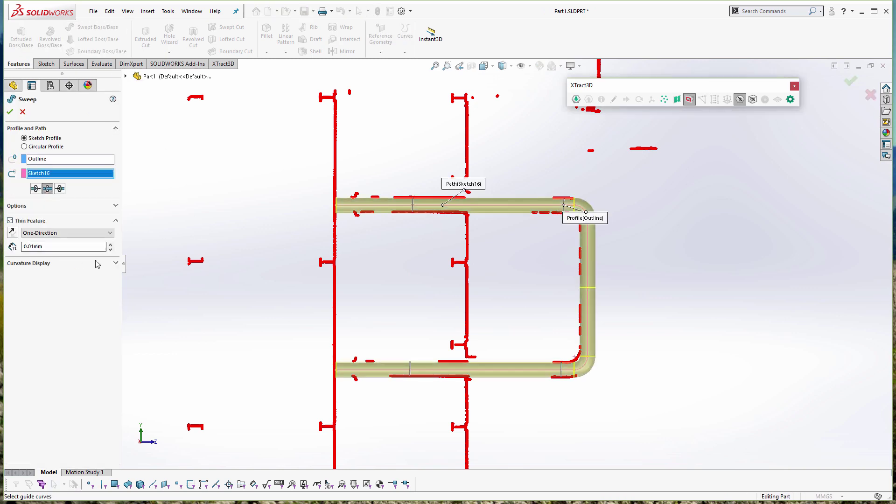
{"action": "left_click", "coordinate": [10, 112]}
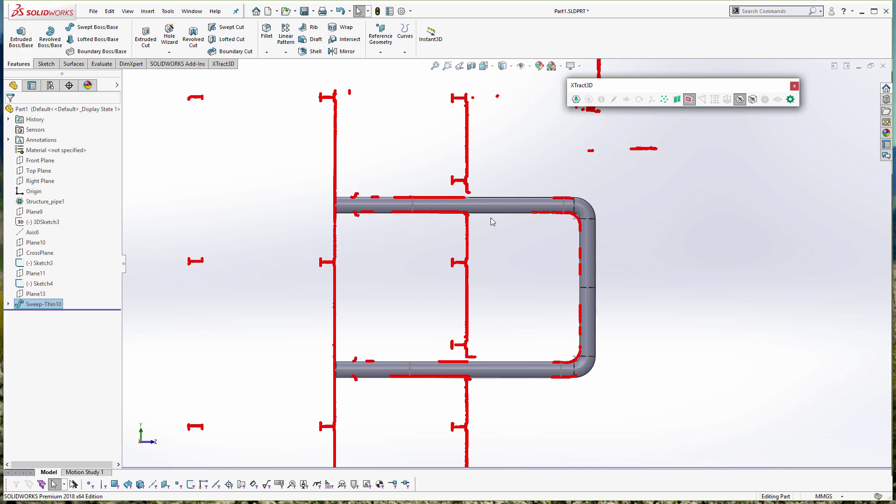
Step: Show the full point cloud and examine how the swept pipe's lower ends fit the scanned structure
{"action": "middle_click_drag", "start_coordinate": [521, 299], "coordinate": [389, 200]}
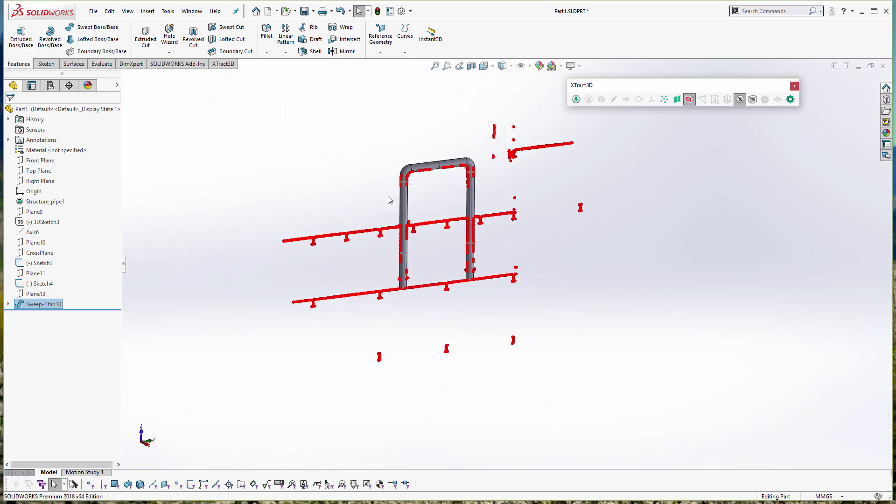
{"action": "scroll", "coordinate": [390, 200], "scroll_direction": "down", "scroll_amount": 3}
{"action": "left_click", "coordinate": [739, 99]}
{"action": "middle_click_drag", "start_coordinate": [485, 233], "coordinate": [524, 275]}
{"action": "scroll", "coordinate": [672, 214], "scroll_direction": "down", "scroll_amount": 2}
{"action": "scroll", "coordinate": [513, 289], "scroll_direction": "up", "scroll_amount": 1}
{"action": "scroll", "coordinate": [486, 330], "scroll_direction": "down", "scroll_amount": 5}
{"action": "middle_click_drag", "start_coordinate": [486, 330], "coordinate": [563, 329]}
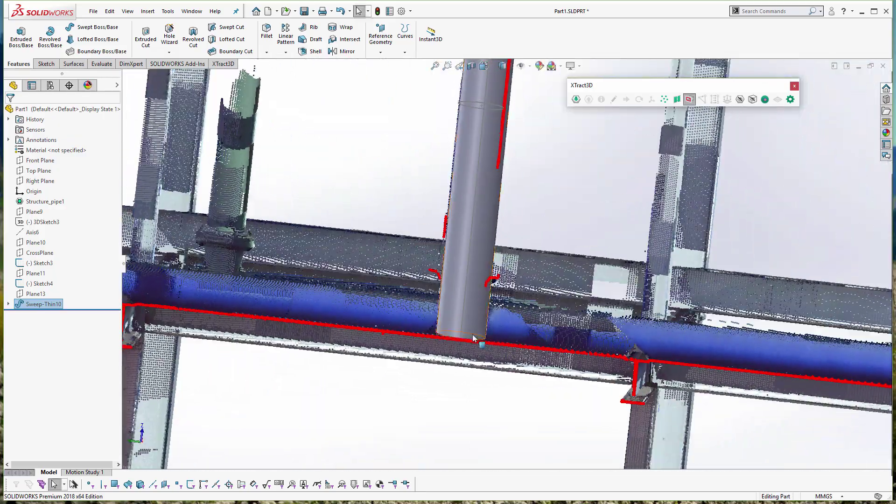
{"action": "left_click", "coordinate": [402, 388]}
{"action": "scroll", "coordinate": [470, 395], "scroll_direction": "up", "scroll_amount": 6}
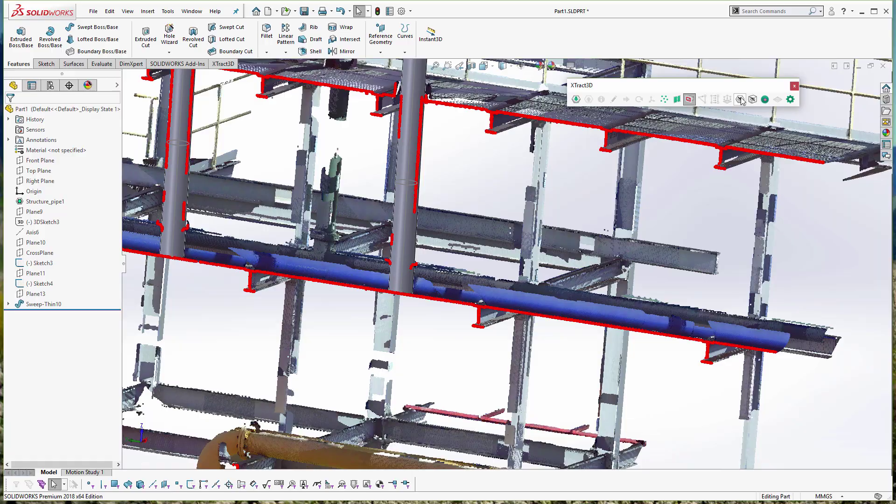
Step: Compare the swept pipe with the slice and the point cloud from several angles, then show the full cloud without the slice
{"action": "left_click", "coordinate": [740, 99]}
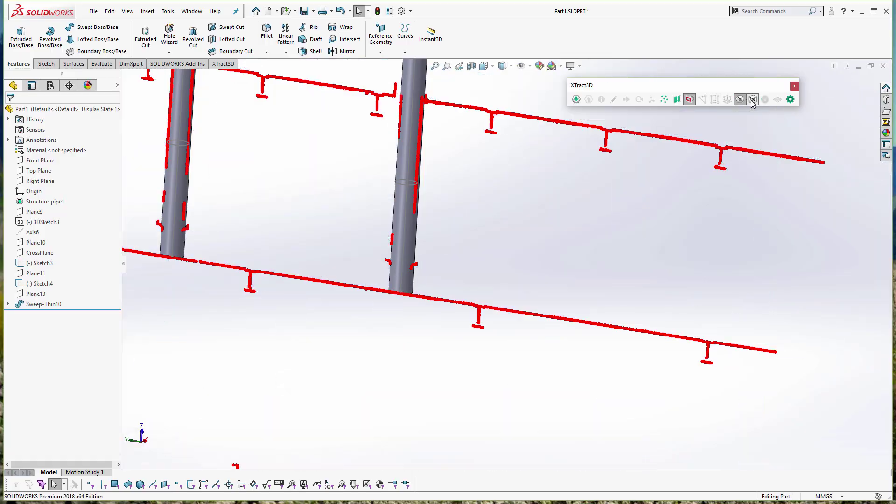
{"action": "left_click", "coordinate": [752, 102]}
{"action": "left_click", "coordinate": [741, 101]}
{"action": "middle_click_drag", "start_coordinate": [584, 208], "coordinate": [566, 179]}
{"action": "middle_click_drag", "start_coordinate": [508, 204], "coordinate": [504, 257]}
{"action": "scroll", "coordinate": [422, 233], "scroll_direction": "down", "scroll_amount": 4}
{"action": "middle_click_drag", "start_coordinate": [422, 233], "coordinate": [490, 334], "text": "ctrl"}
{"action": "scroll", "coordinate": [471, 317], "scroll_direction": "up", "scroll_amount": 4}
{"action": "left_click", "coordinate": [740, 99]}
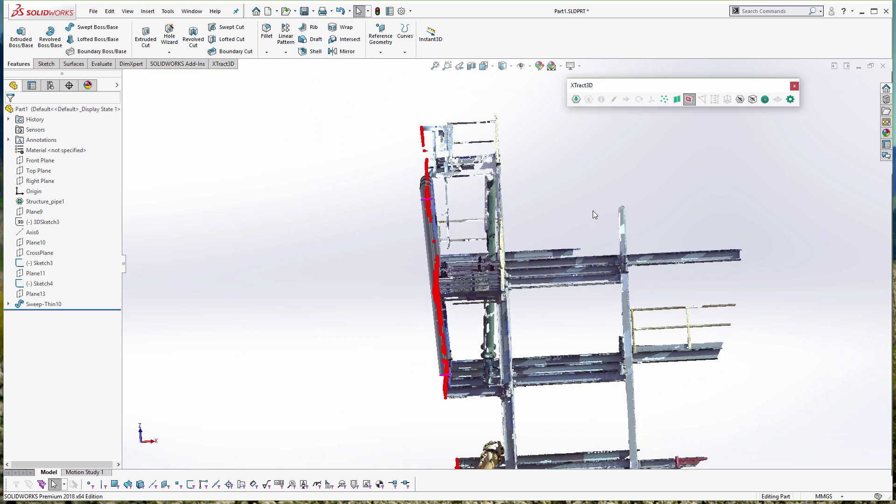
{"action": "middle_click_drag", "start_coordinate": [556, 232], "coordinate": [573, 207]}
{"action": "left_click", "coordinate": [739, 99]}
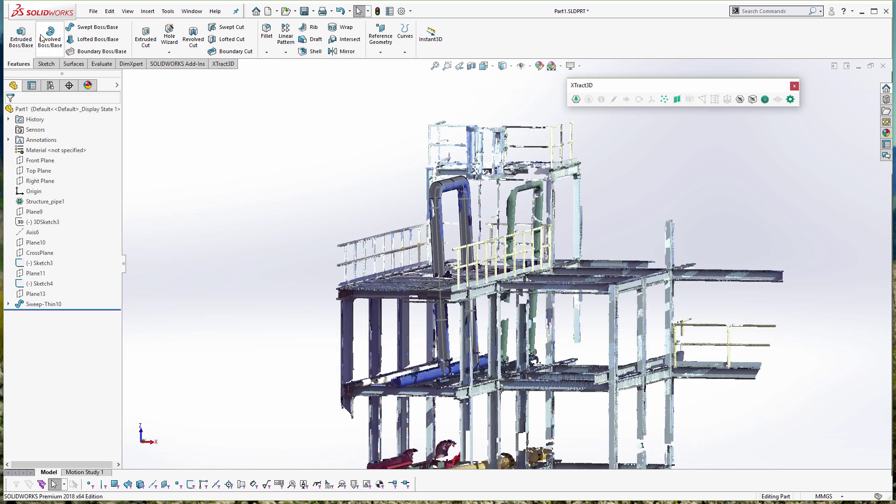
Step: Save the part
{"action": "left_click", "coordinate": [93, 10]}
{"action": "left_click", "coordinate": [126, 114]}
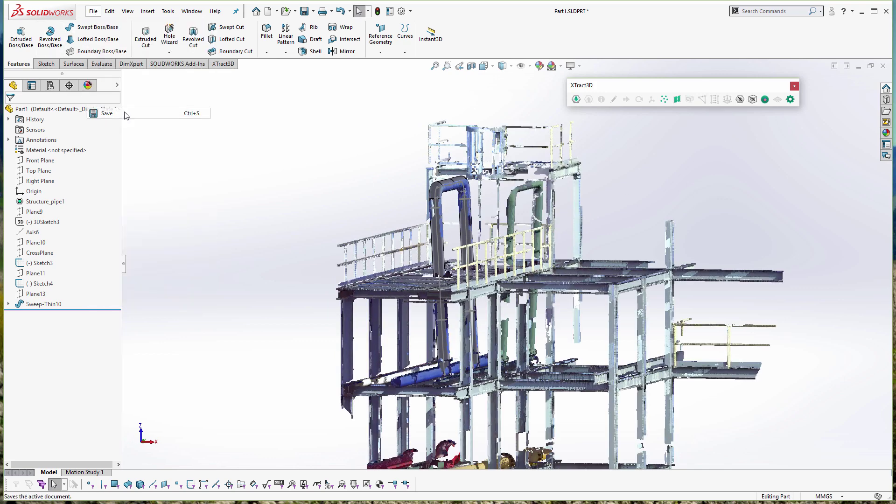